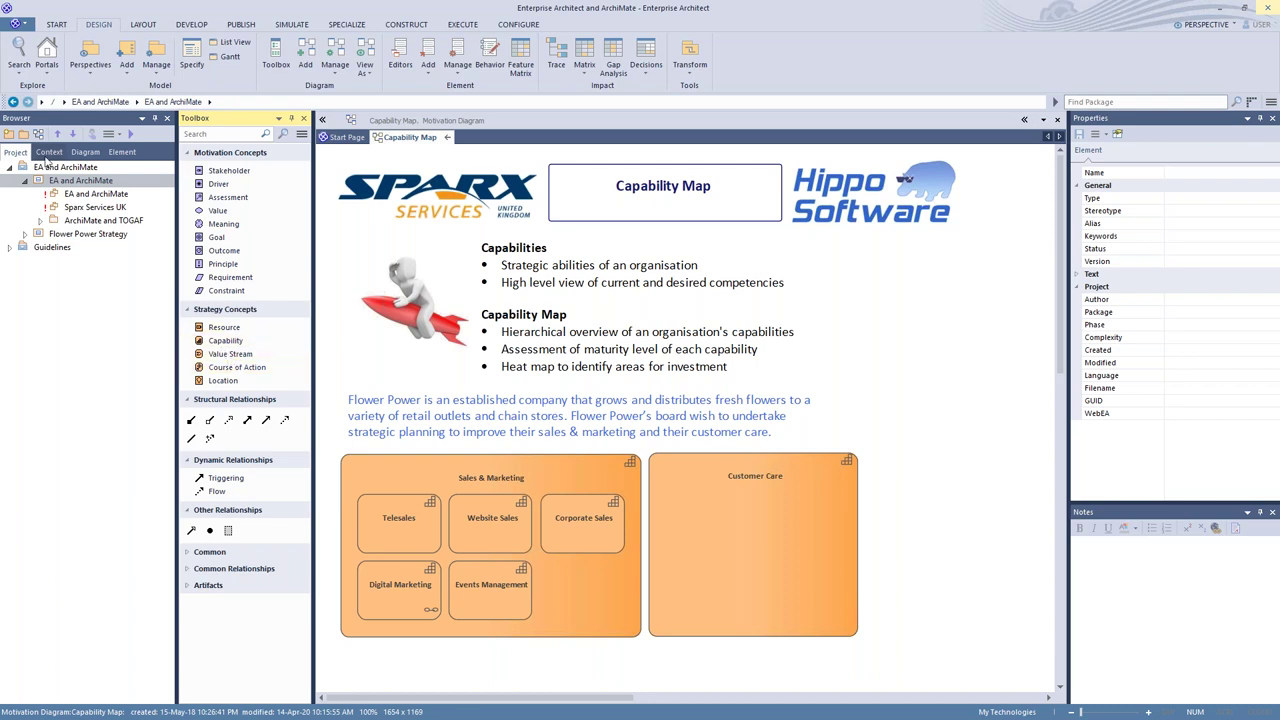
pyautogui.click(37, 136)
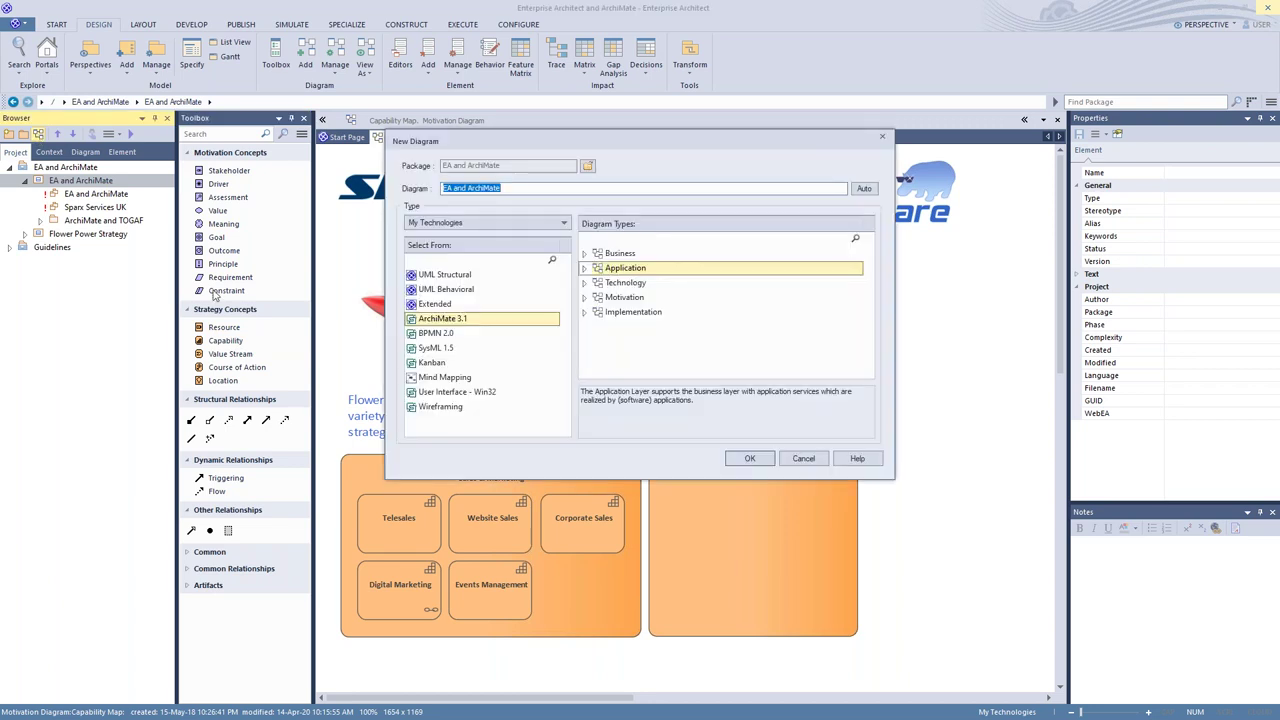
pyautogui.click(432, 324)
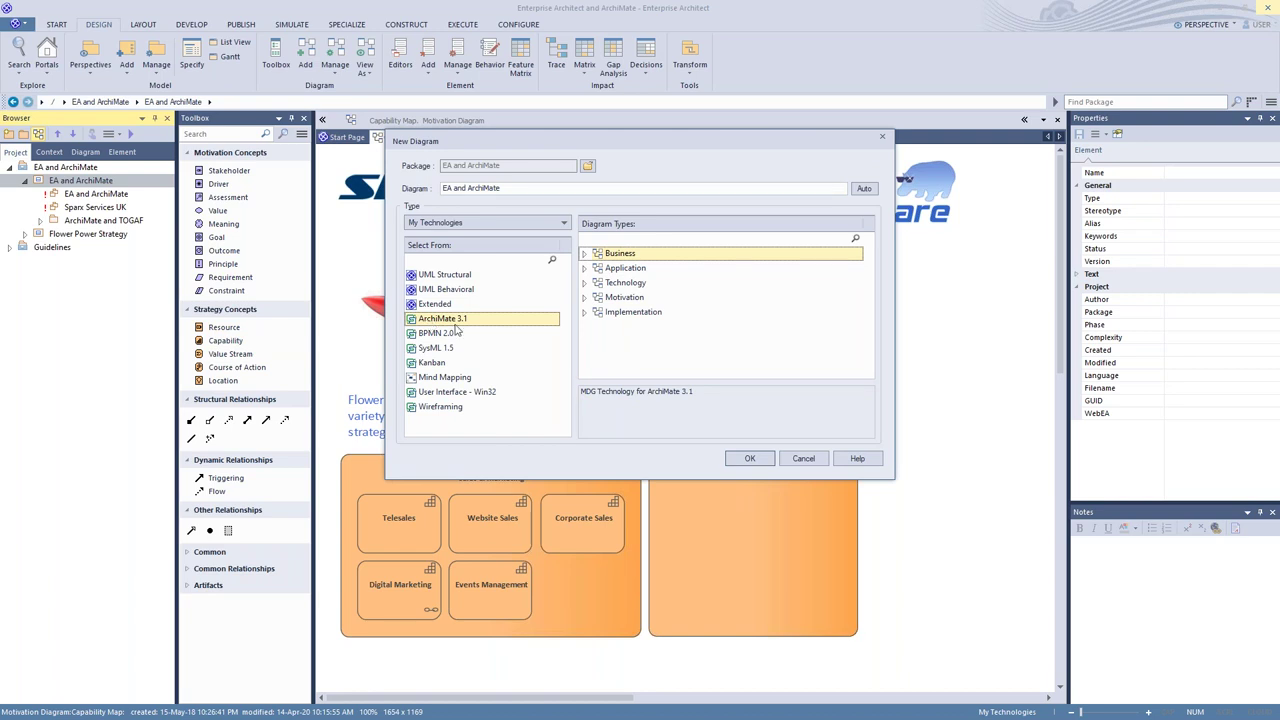
pyautogui.click(625, 298)
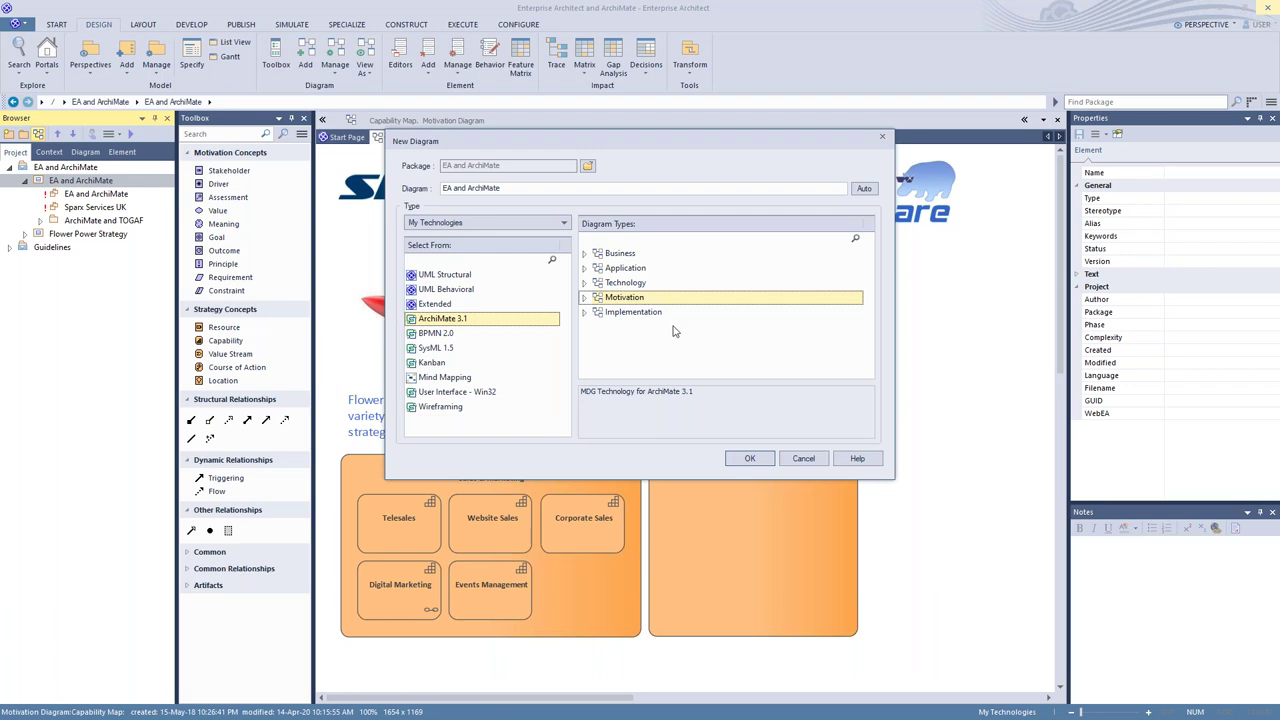
pyautogui.click(805, 459)
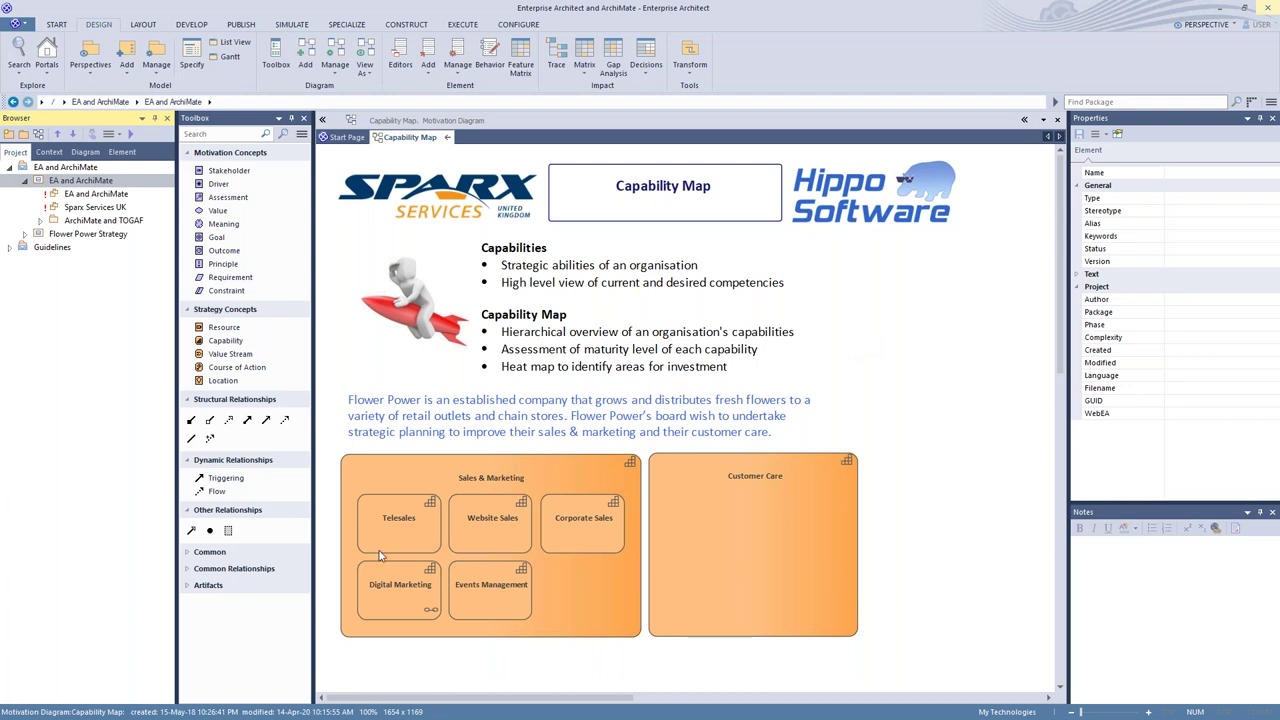
# Step: Inspect the Maturity Level tags of the Telesales, Website Sales and Digital Marketing capabilities in a widened properties area
pyautogui.click(377, 520)
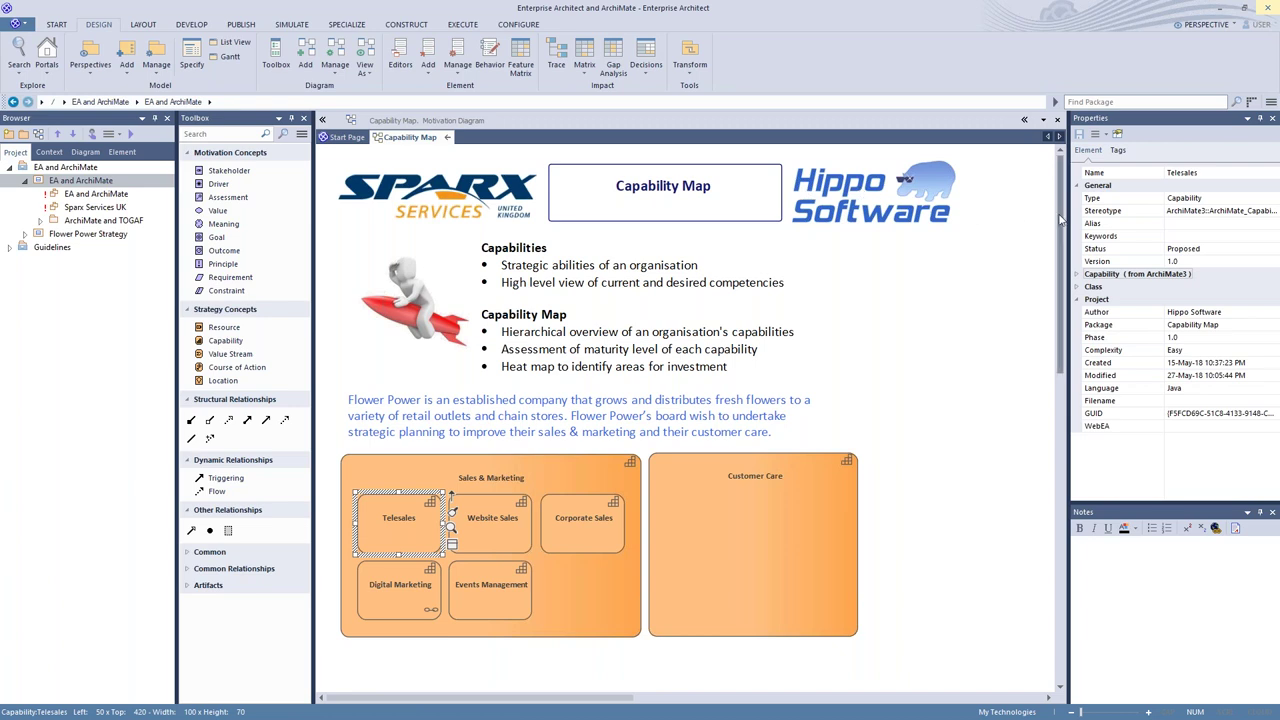
pyautogui.moveTo(1063, 218); pyautogui.dragTo(906, 210)
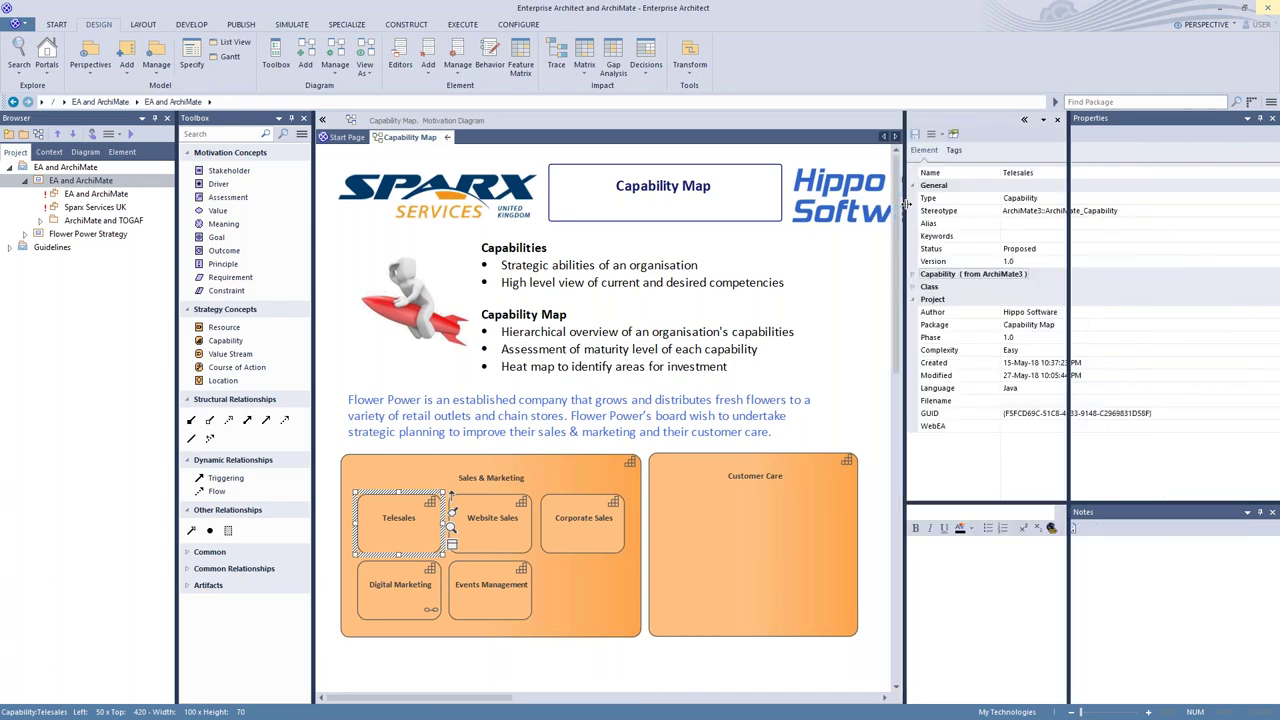
pyautogui.click(954, 150)
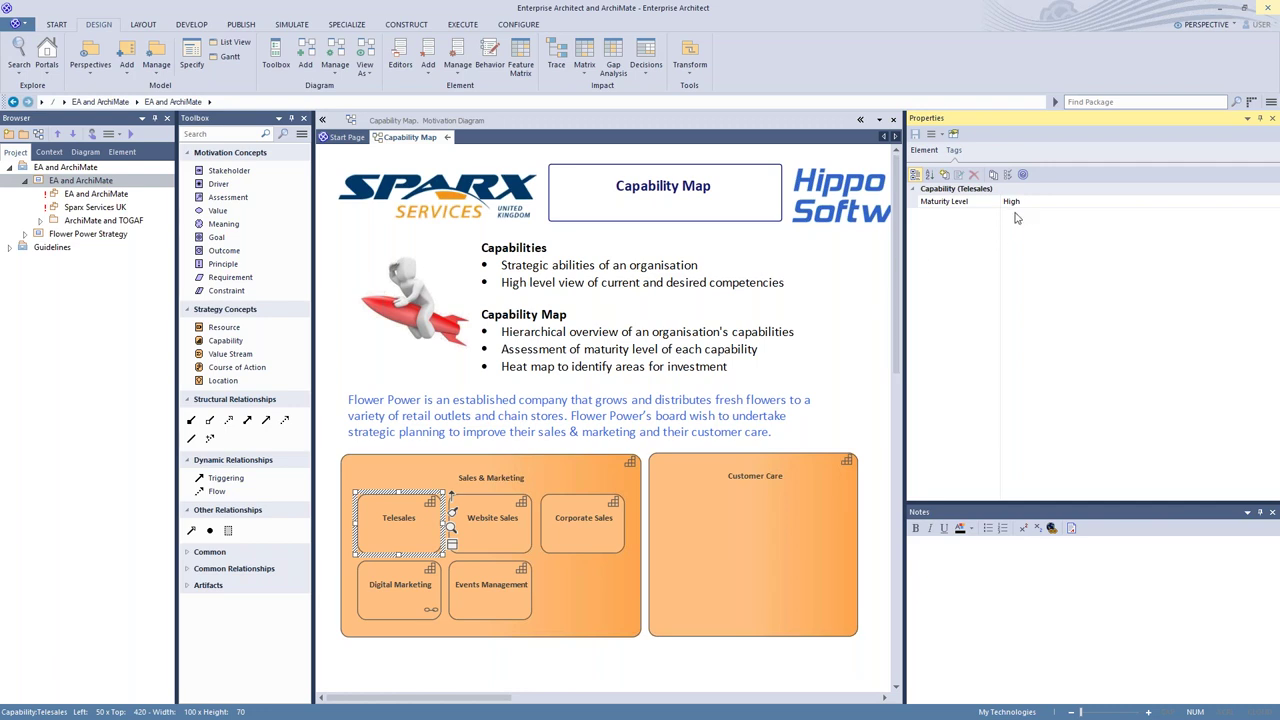
pyautogui.click(500, 525)
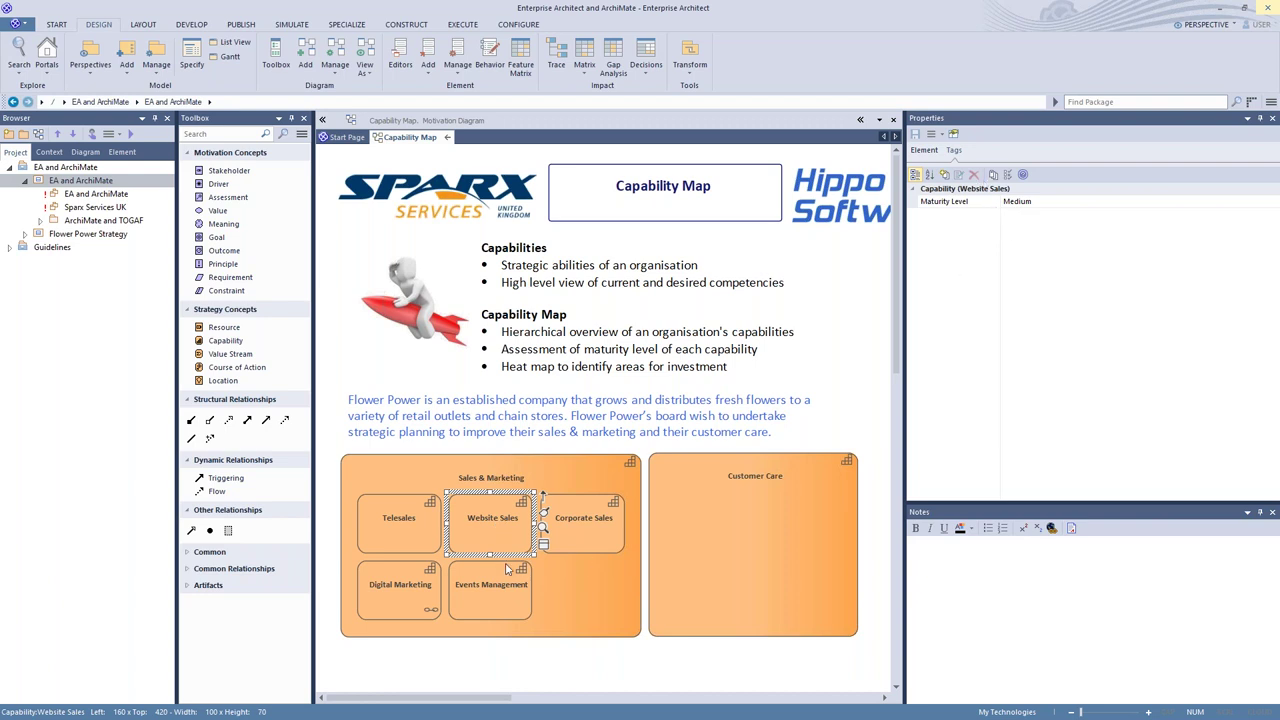
pyautogui.click(396, 594)
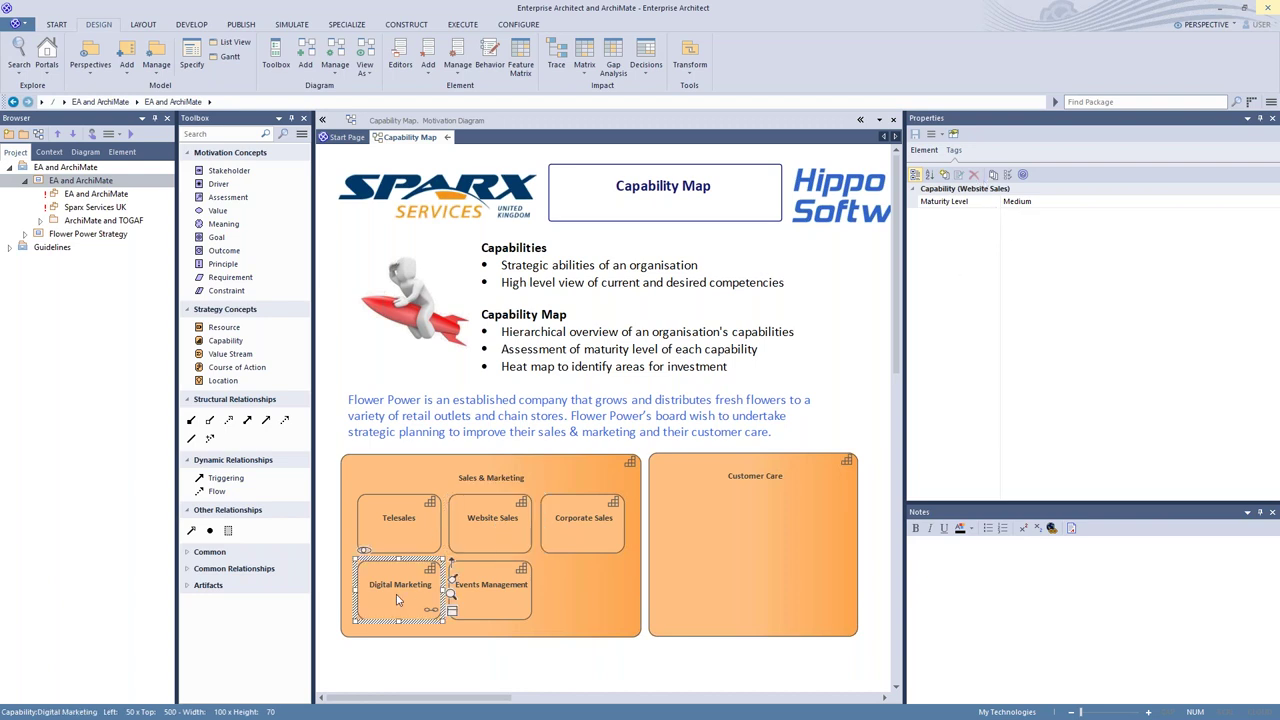
pyautogui.click(955, 150)
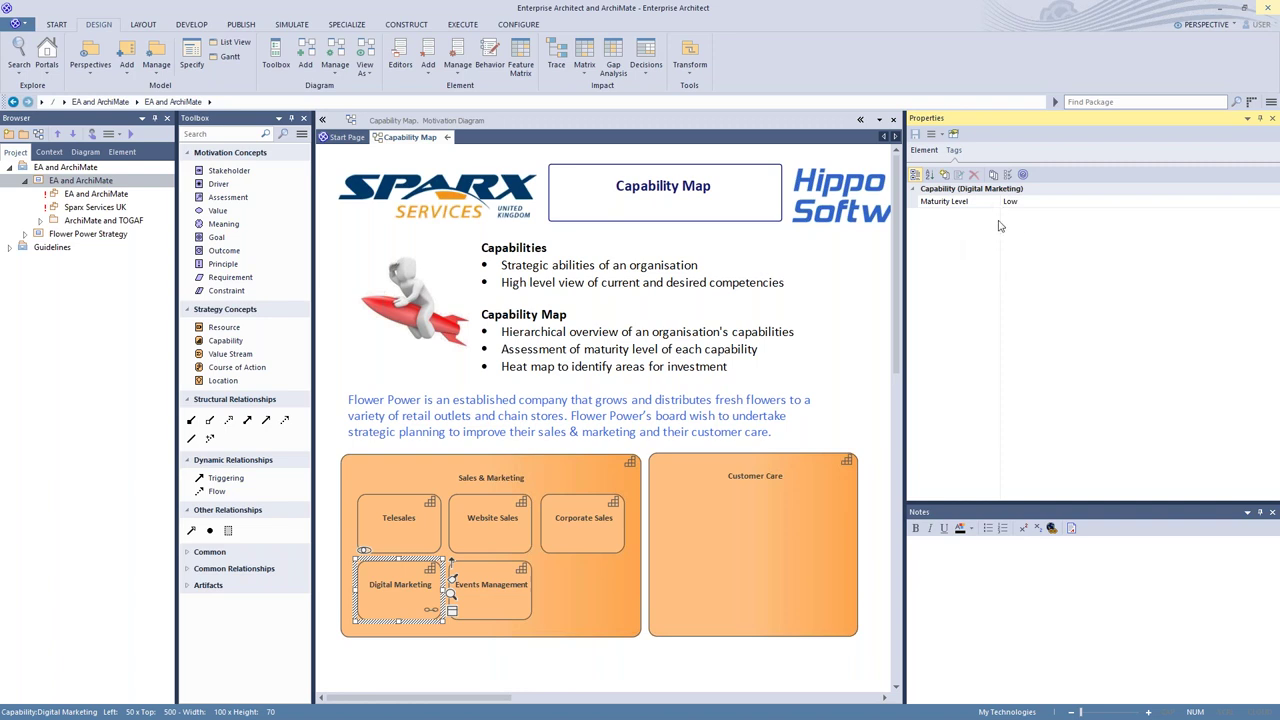
# Step: Review the UML tagged value type definition of Maturity Level, examining its type and allowed values
pyautogui.click(516, 25)
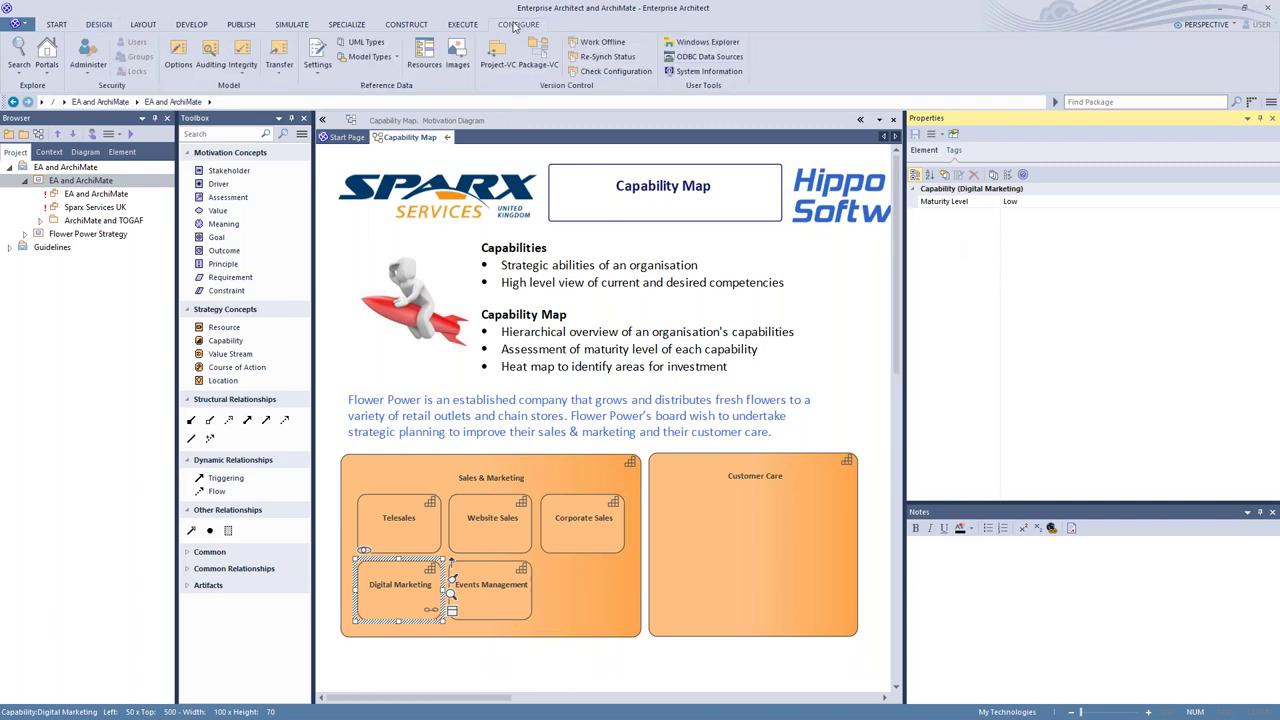
pyautogui.click(365, 48)
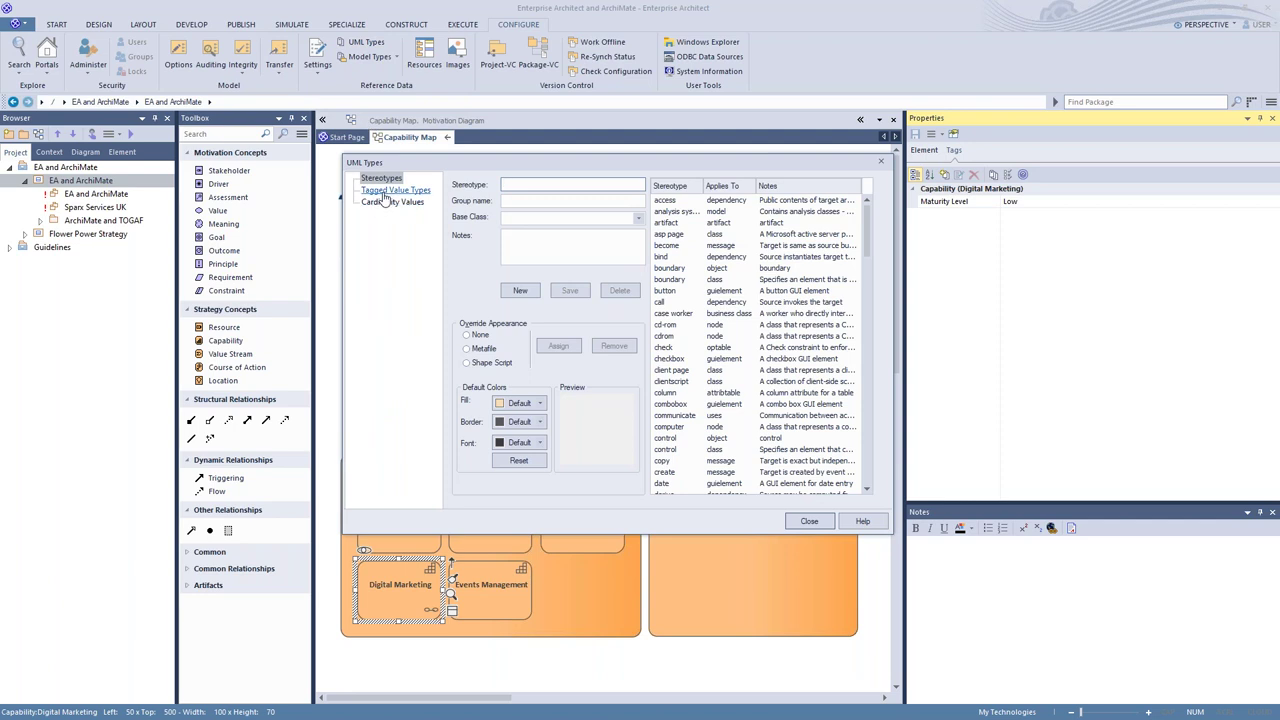
pyautogui.click(385, 192)
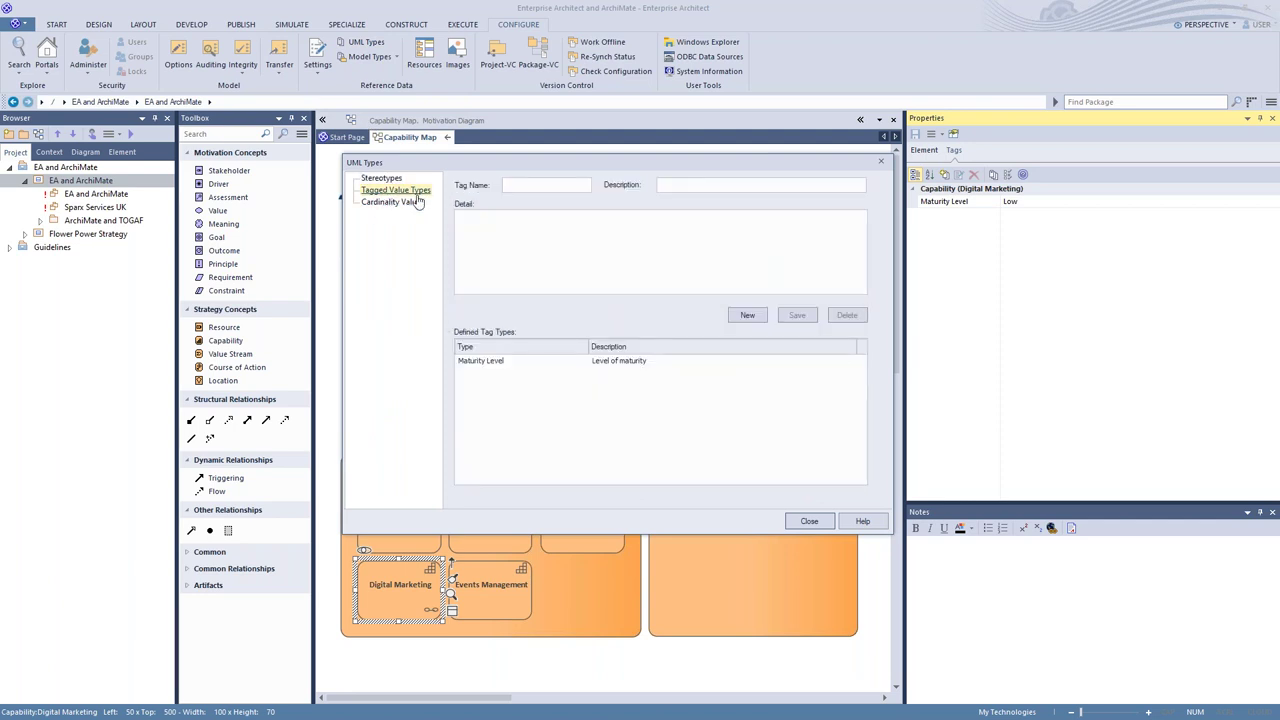
pyautogui.click(492, 366)
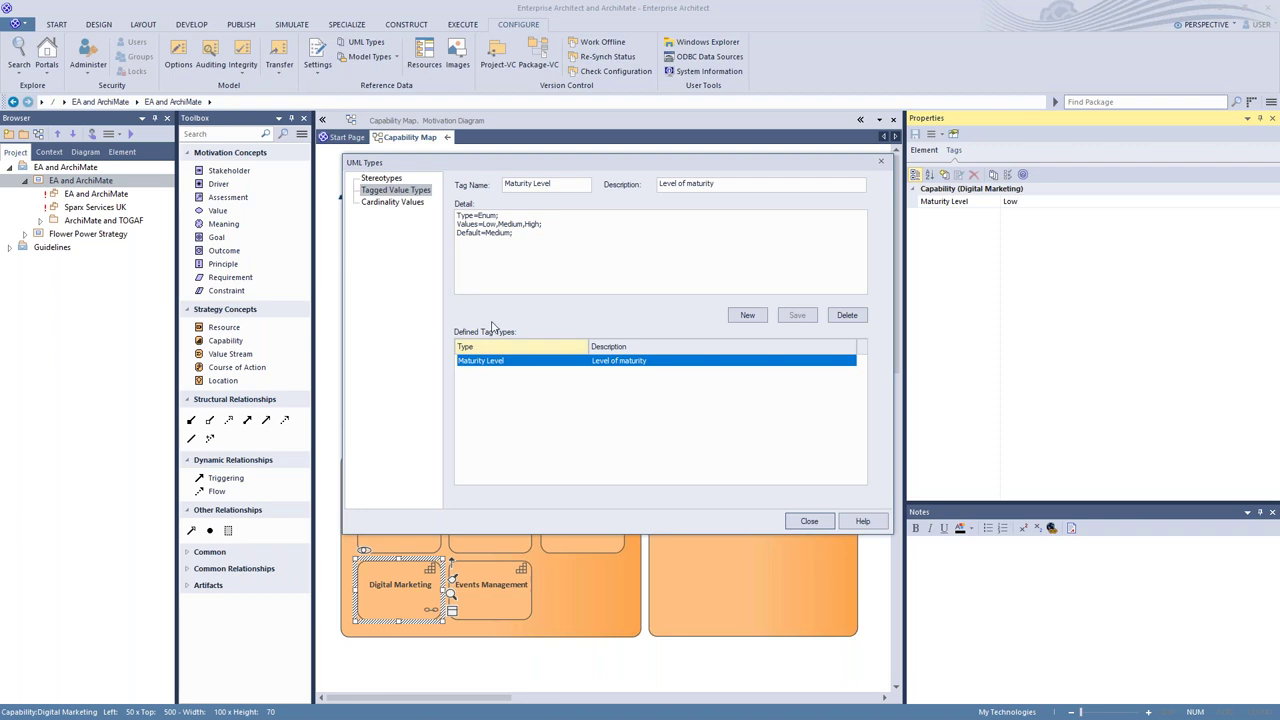
pyautogui.click(483, 217)
pyautogui.doubleClick(483, 217)
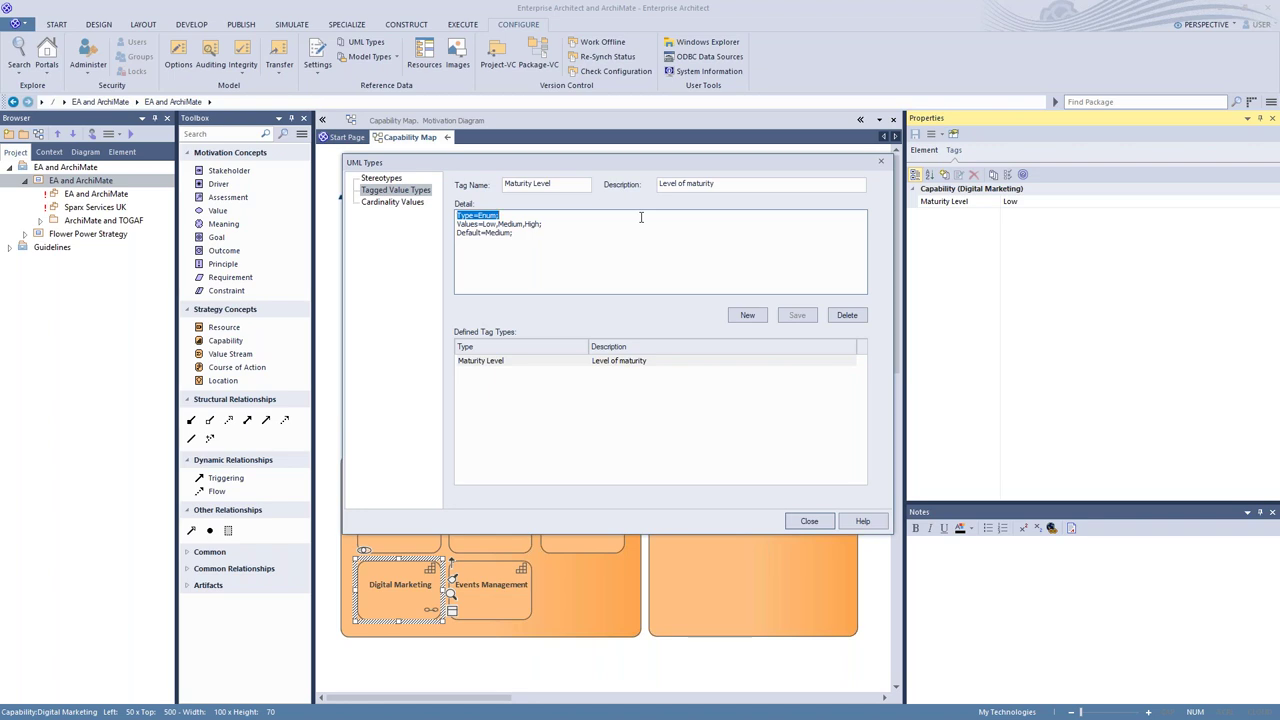
pyautogui.doubleClick(488, 224)
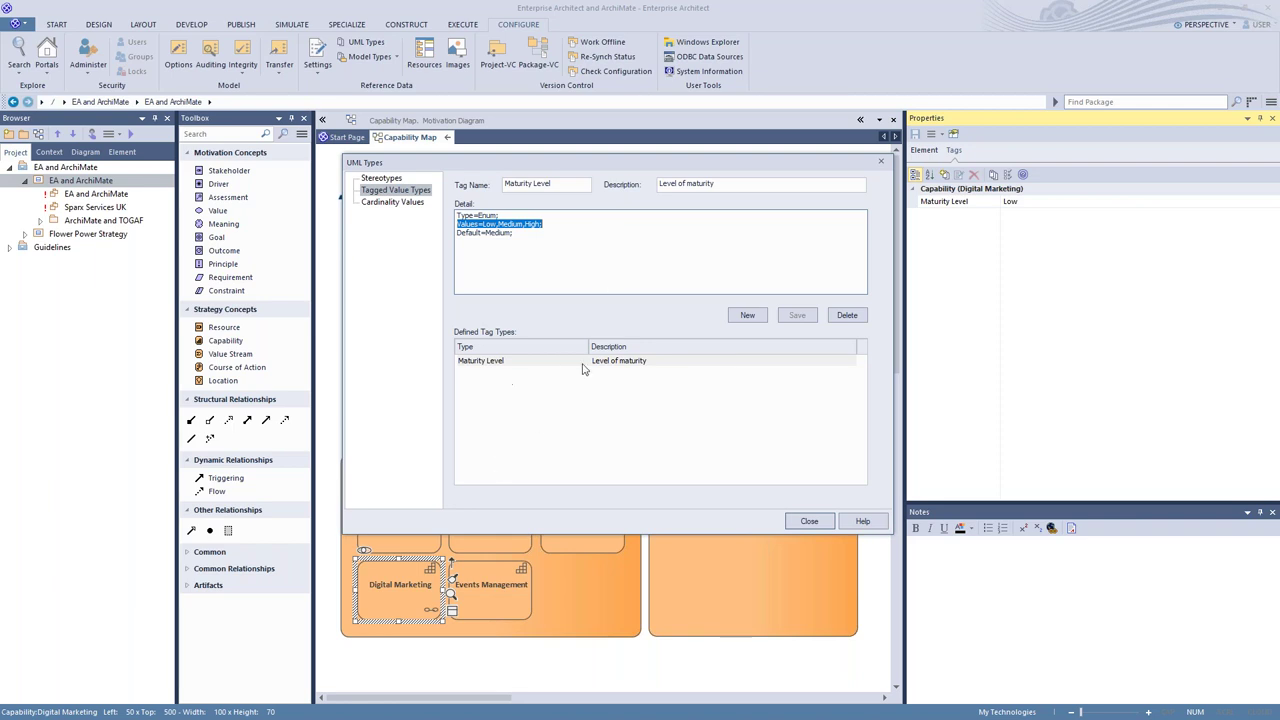
pyautogui.click(809, 521)
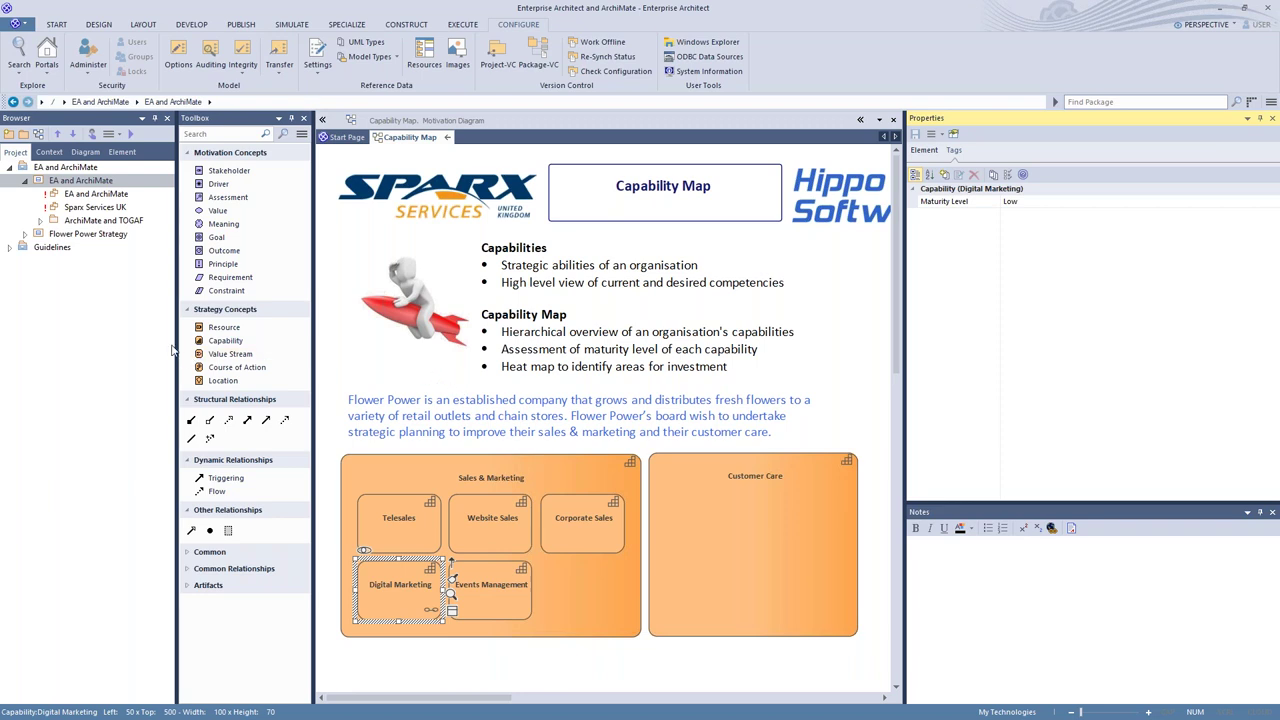
# Step: Add a Capability element named Customer Account Management on the empty canvas beside the Customer Care capability, narrowing the browser for space
pyautogui.moveTo(175, 347); pyautogui.dragTo(95, 346)
pyautogui.click(138, 343)
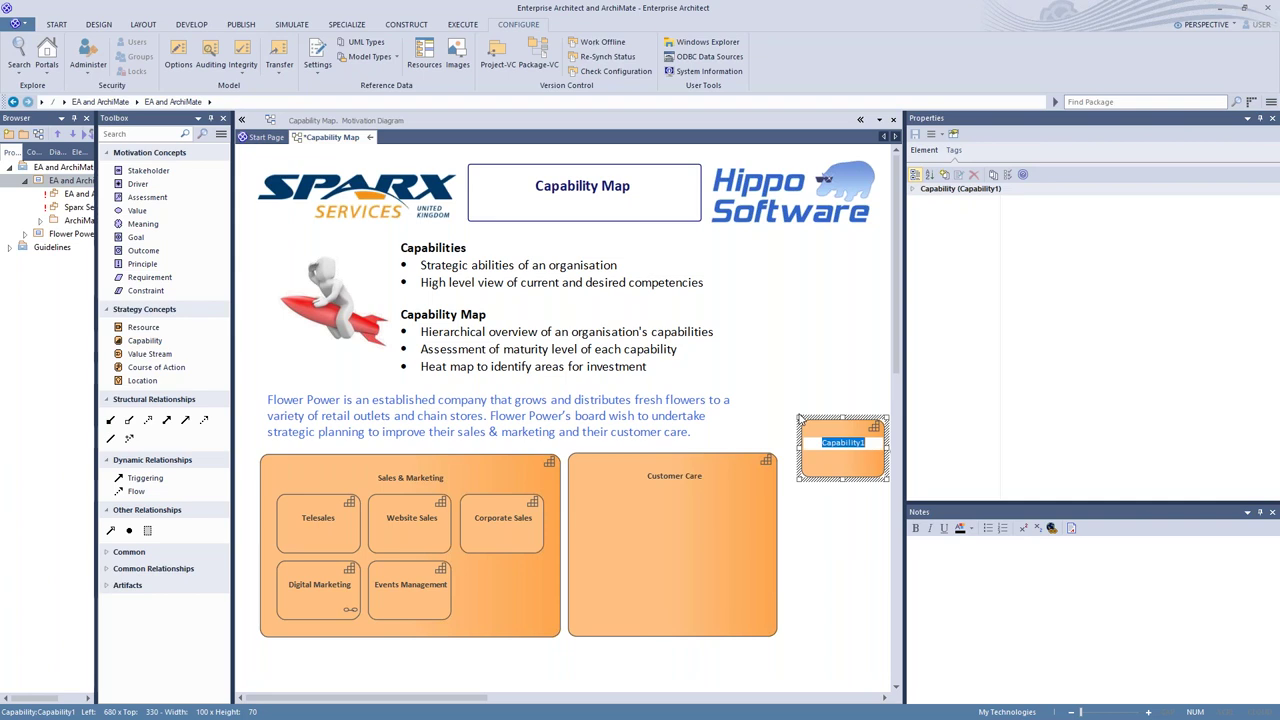
pyautogui.write('Cust')
pyautogui.write('omer Acc')
pyautogui.write('out Managemen')
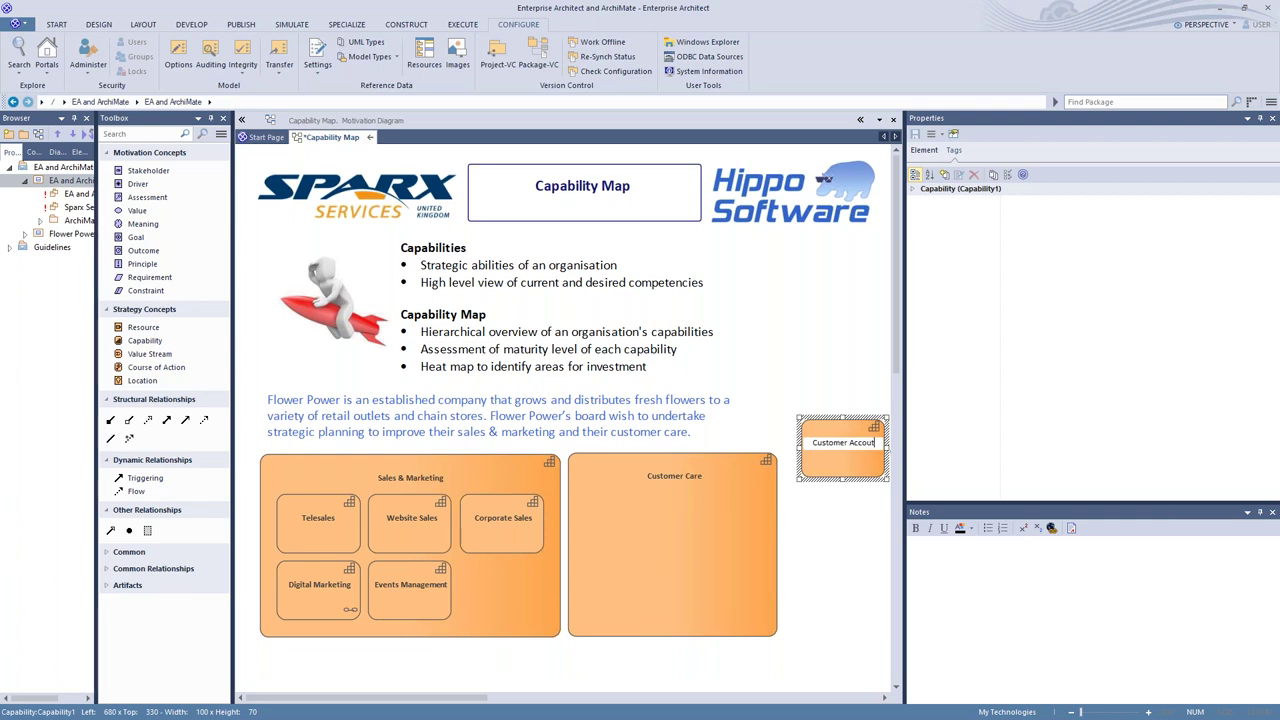
pyautogui.write('t')
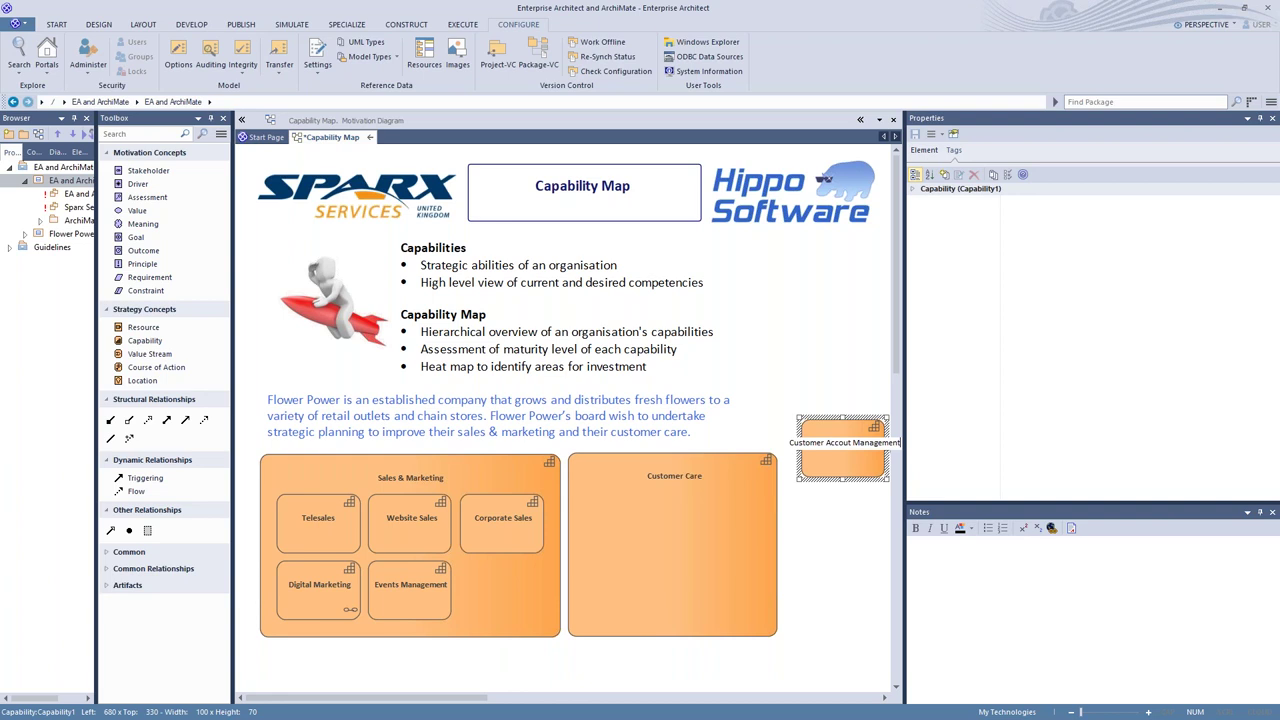
pyautogui.write('n')
pyautogui.press('Return')
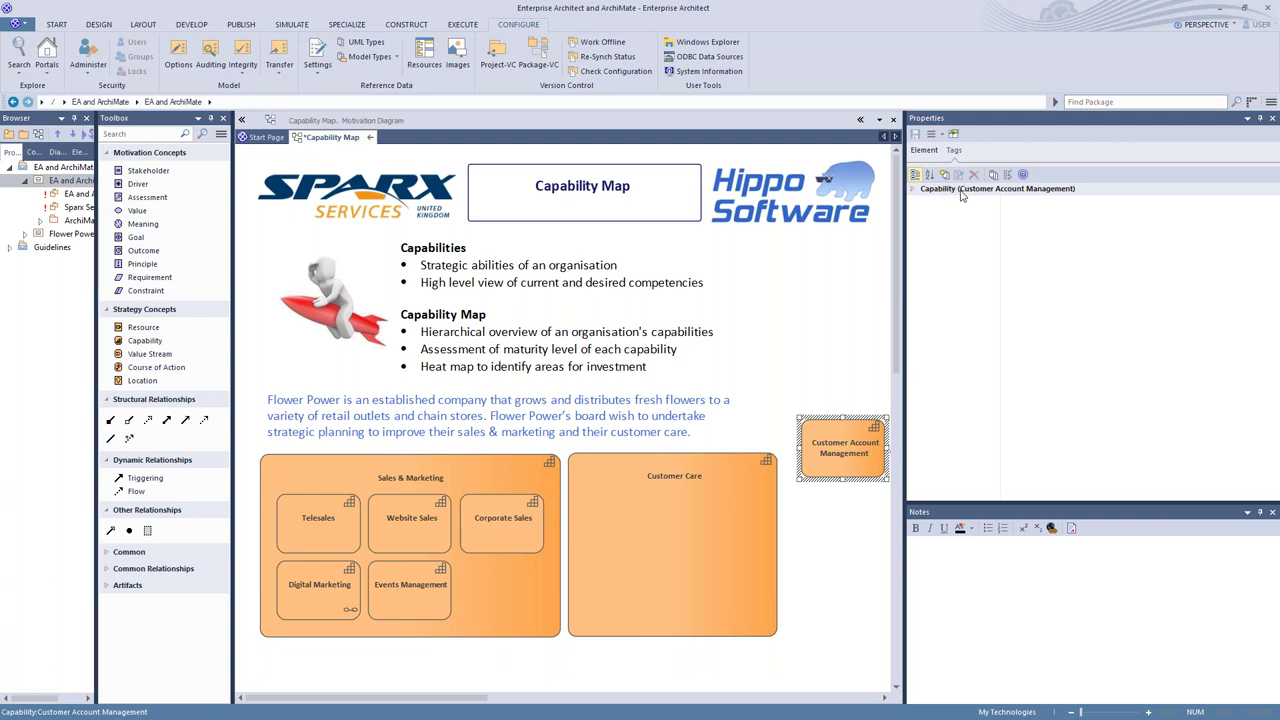
# Step: Add the Maturity Level tagged value to the Customer Account Management capability and widen the properties area
pyautogui.click(954, 153)
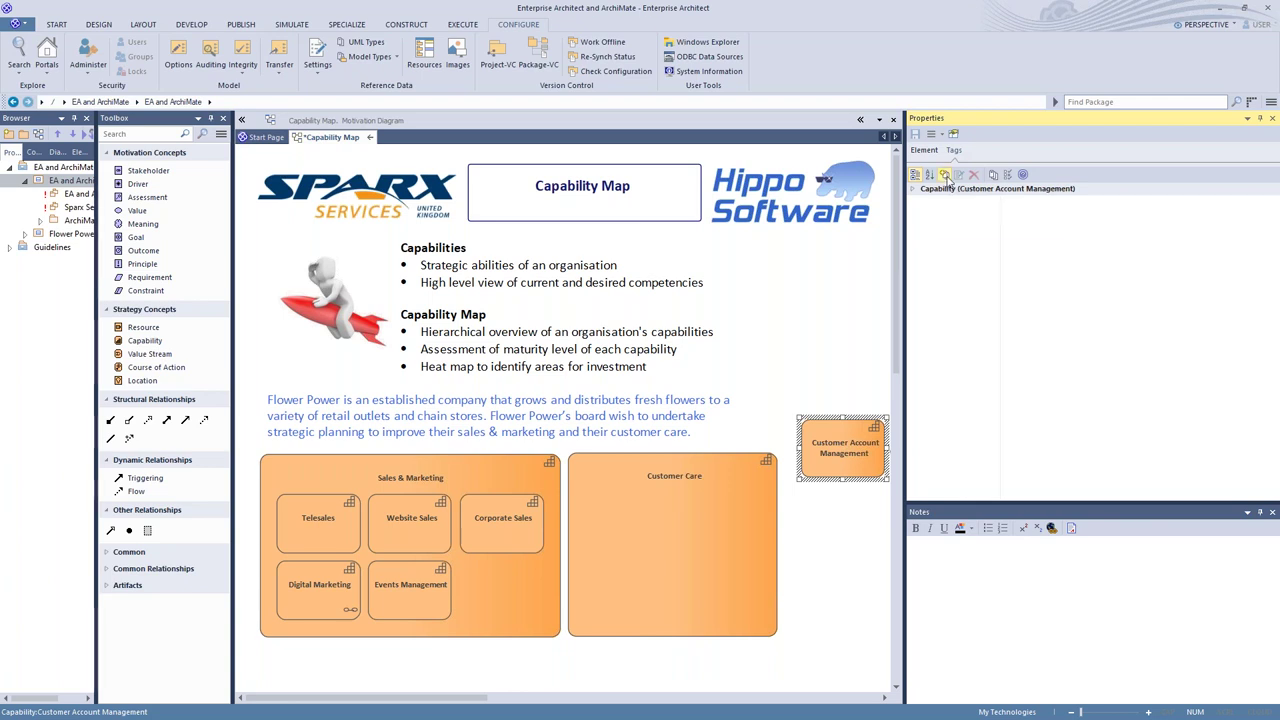
pyautogui.click(945, 175)
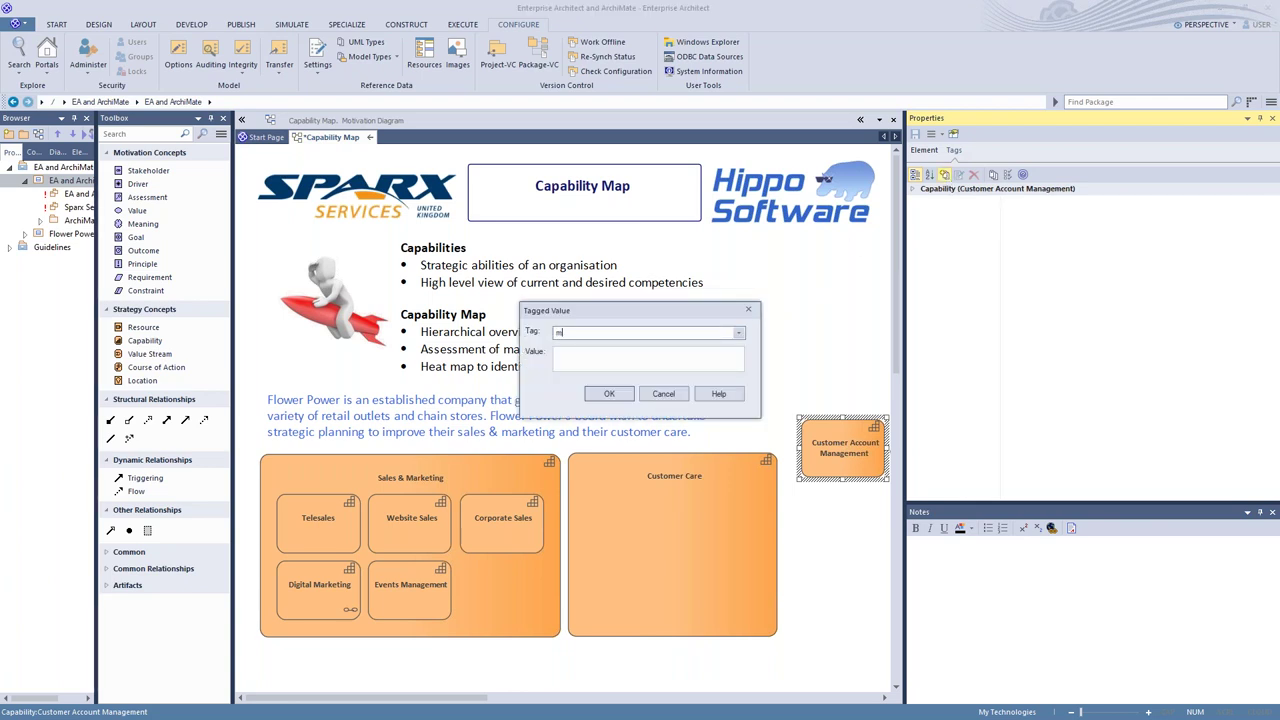
pyautogui.click(738, 332)
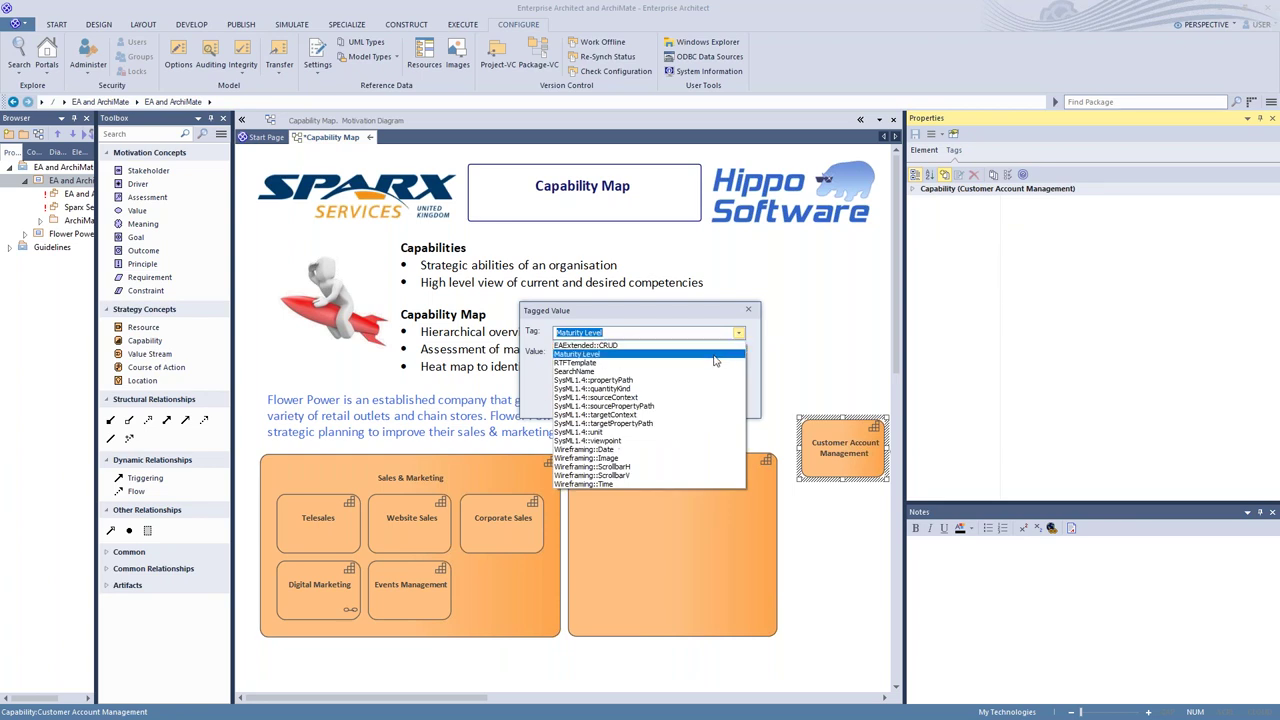
pyautogui.click(590, 355)
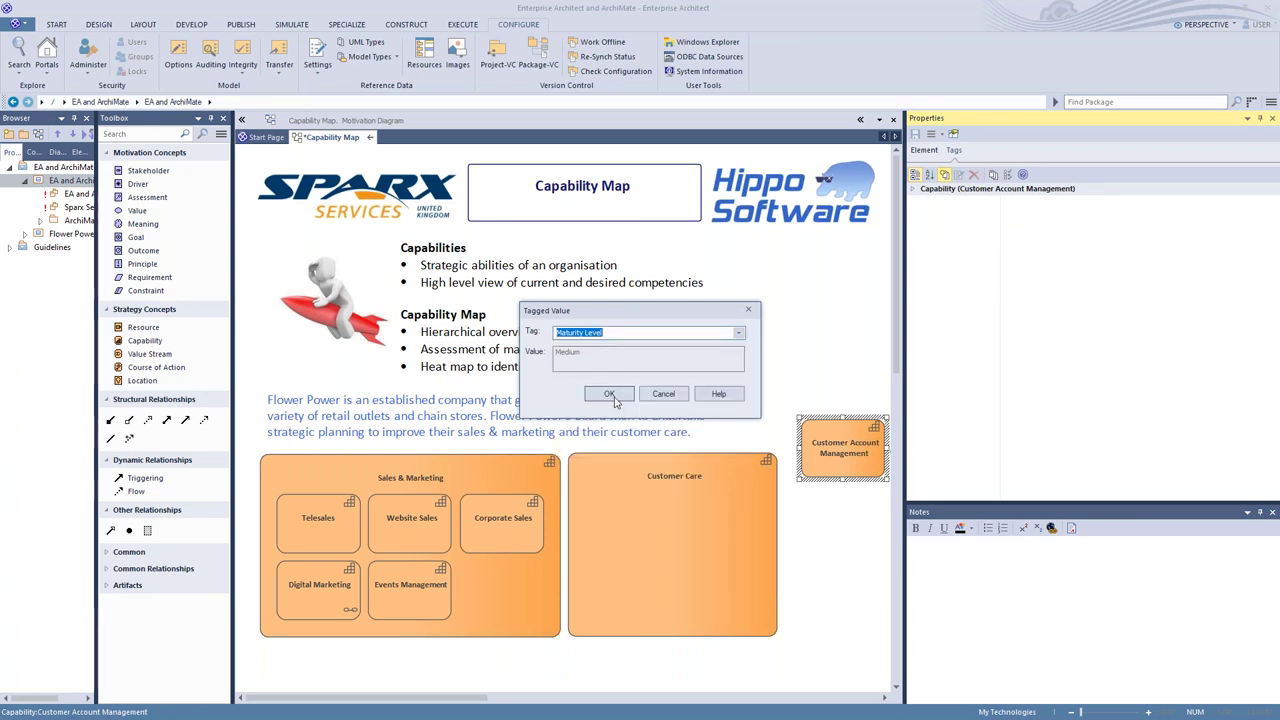
pyautogui.click(612, 395)
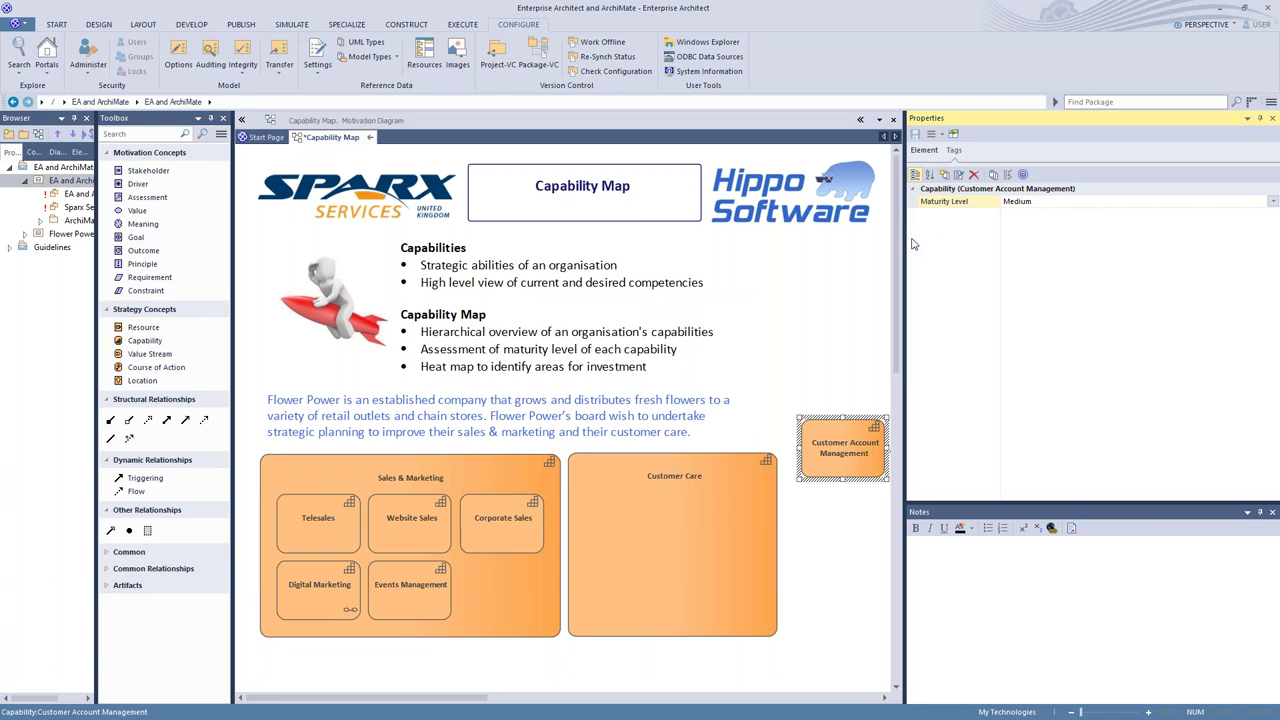
pyautogui.moveTo(908, 245); pyautogui.dragTo(861, 252)
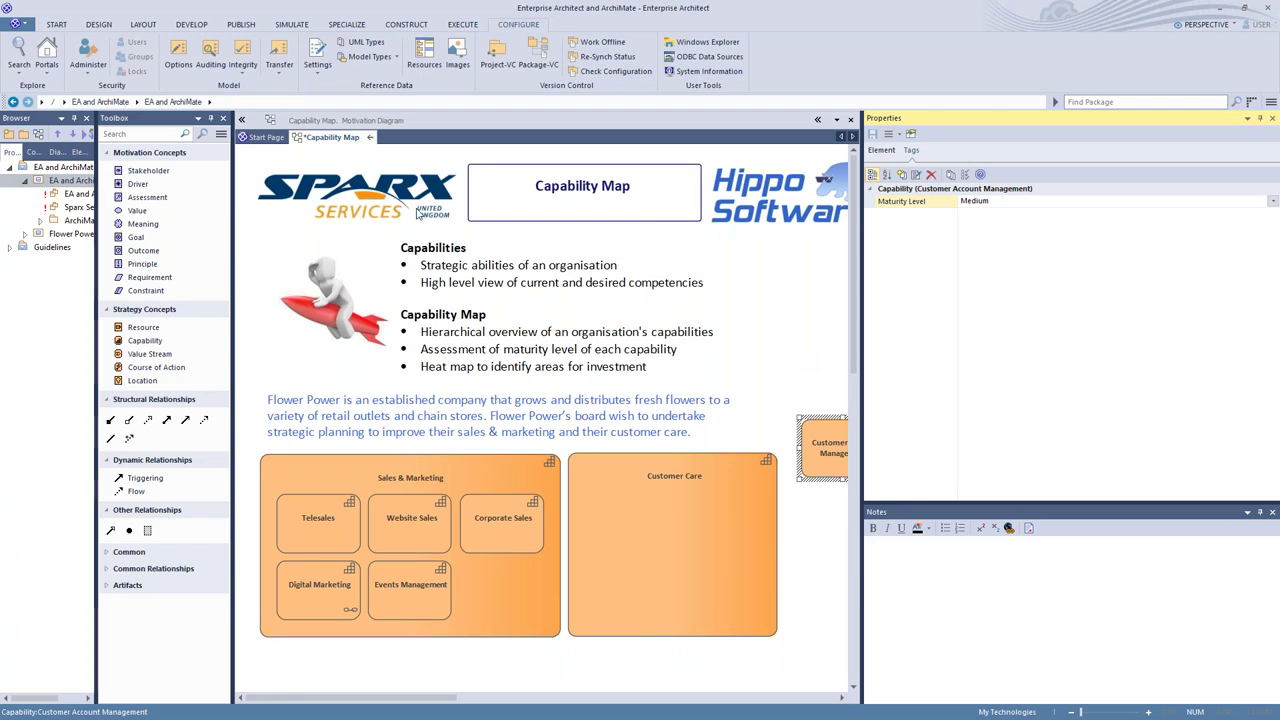
# Step: Save the Capability Map diagram and open the Template diagram from the EA and ArchiMate overview
pyautogui.rightClick(341, 138)
pyautogui.click(355, 150)
pyautogui.click(367, 138)
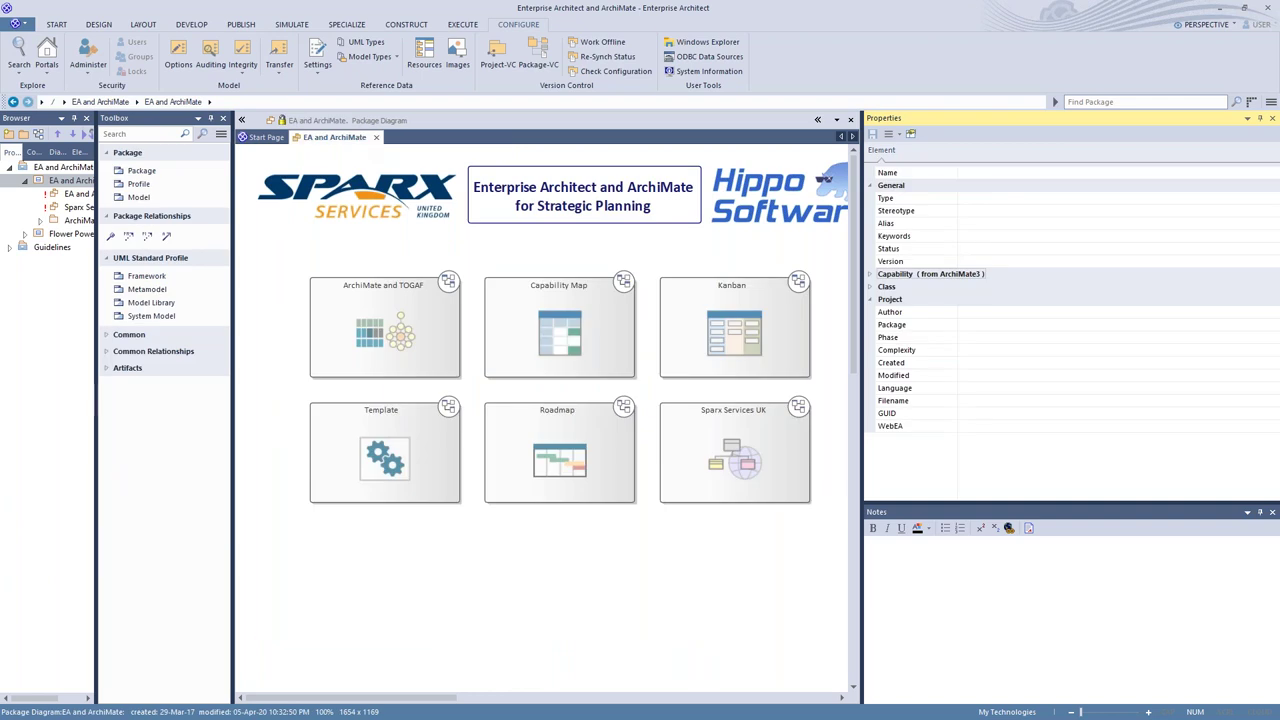
pyautogui.click(335, 455)
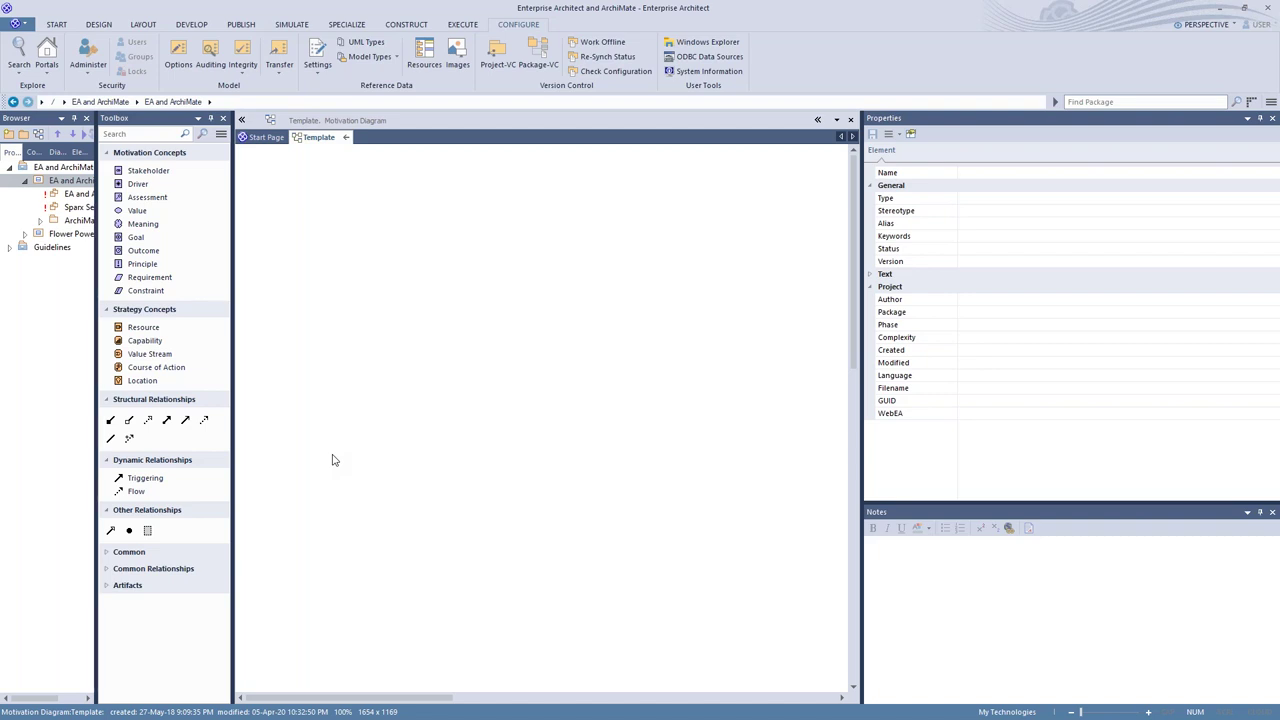
# Step: Place a Capability element carrying the Maturity Level tagged value on the Template diagram and save the diagram
pyautogui.click(141, 341)
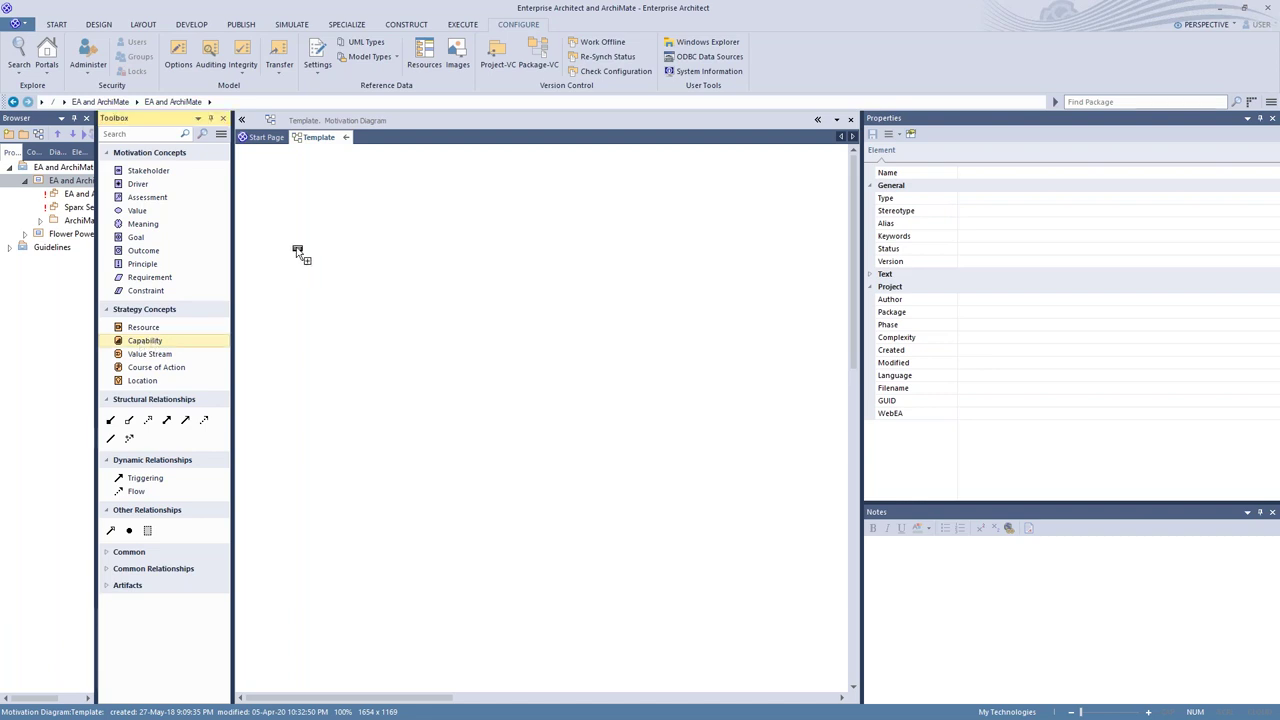
pyautogui.click(310, 229)
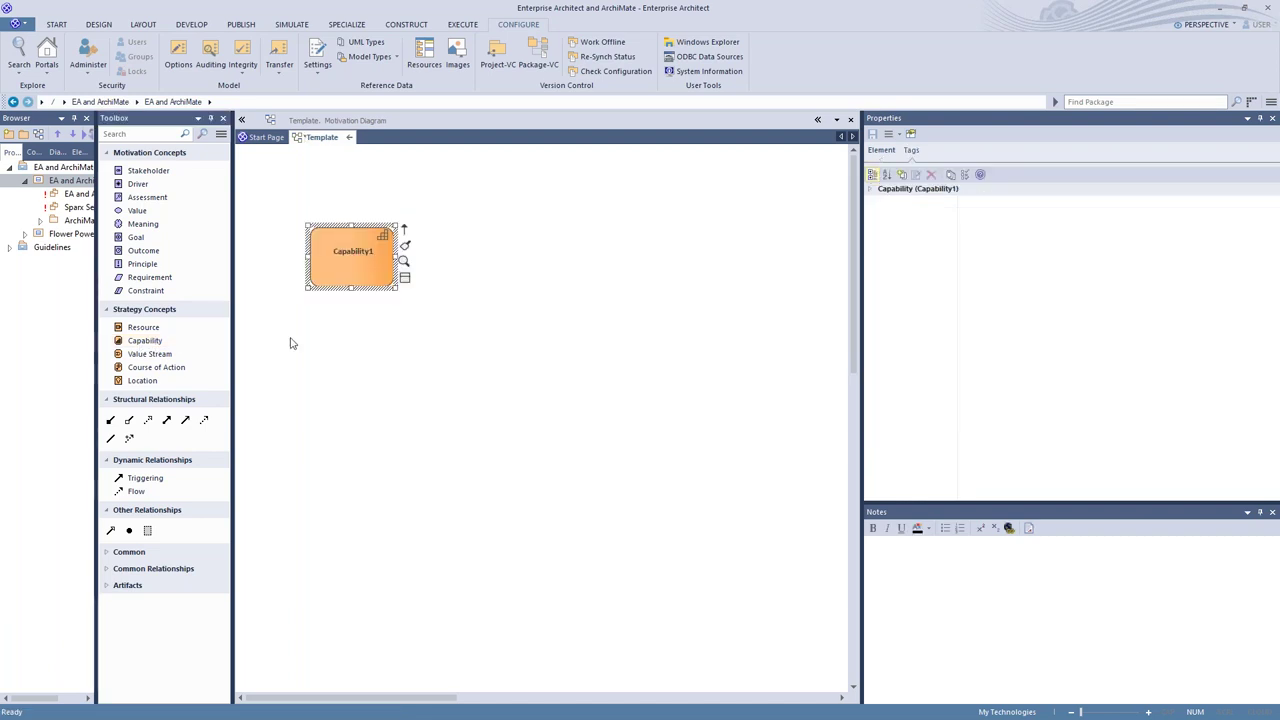
pyautogui.click(903, 176)
pyautogui.write('m')
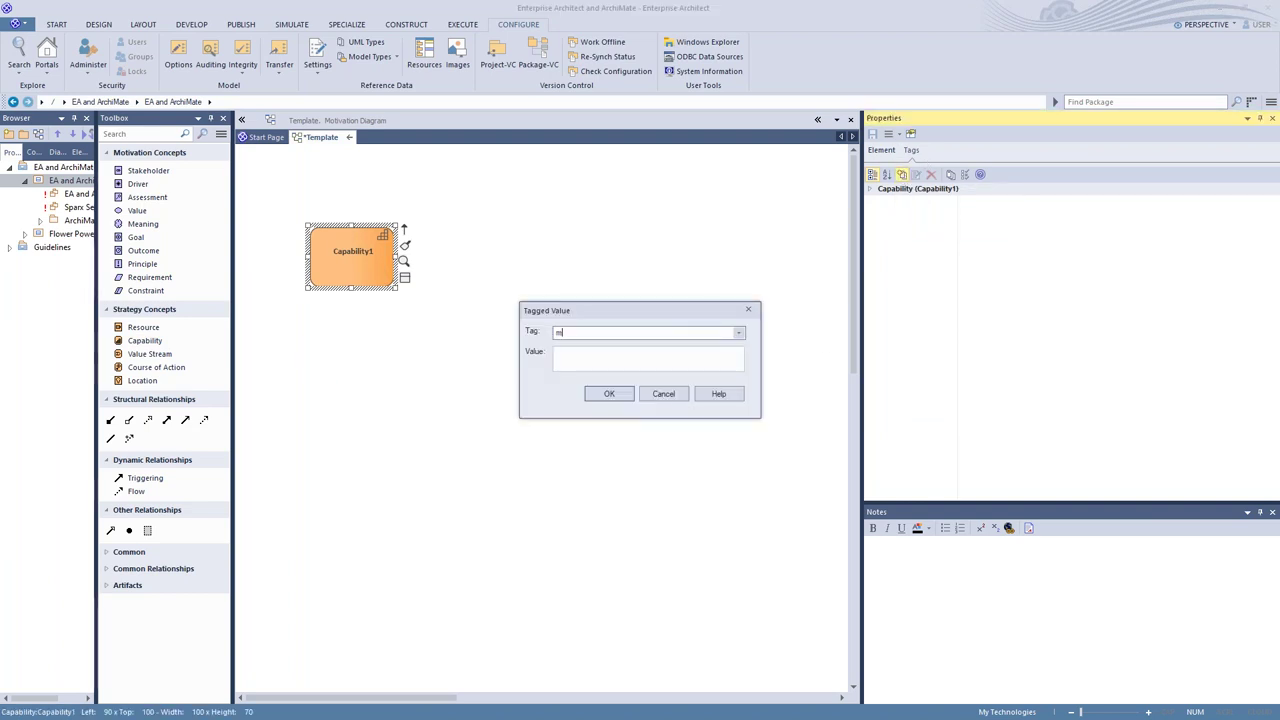
pyautogui.click(739, 333)
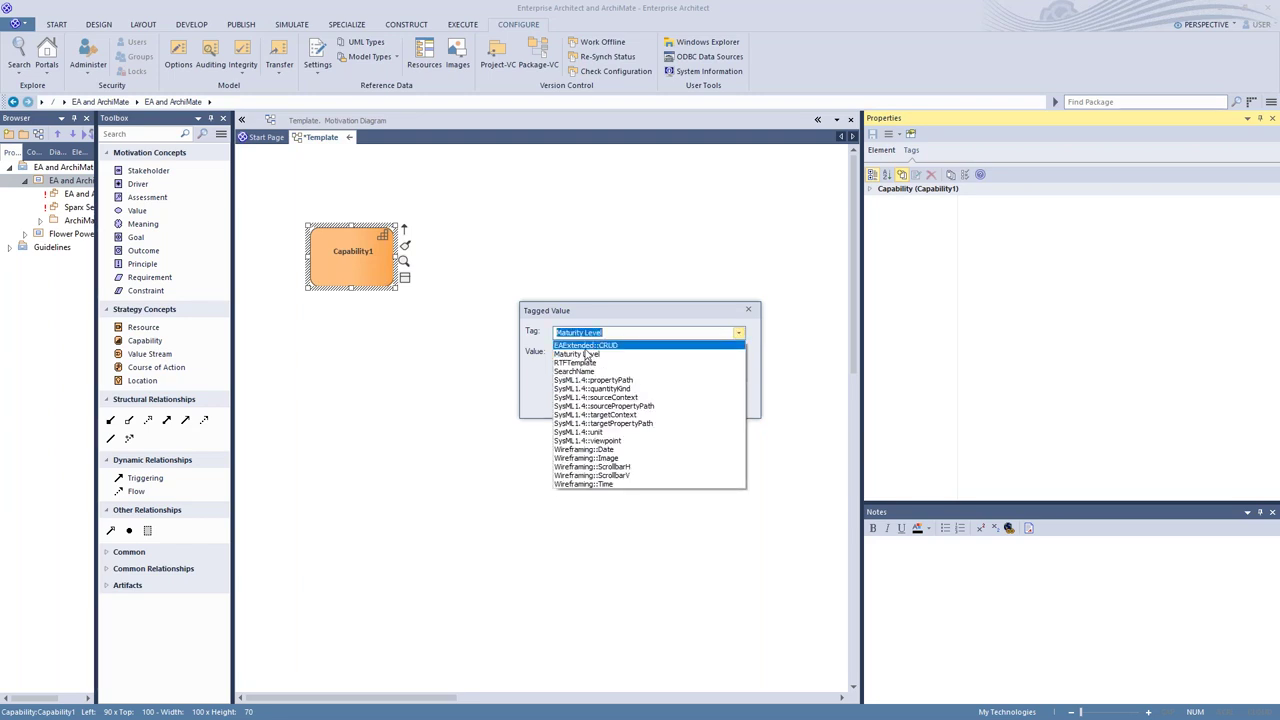
pyautogui.click(588, 354)
pyautogui.click(602, 396)
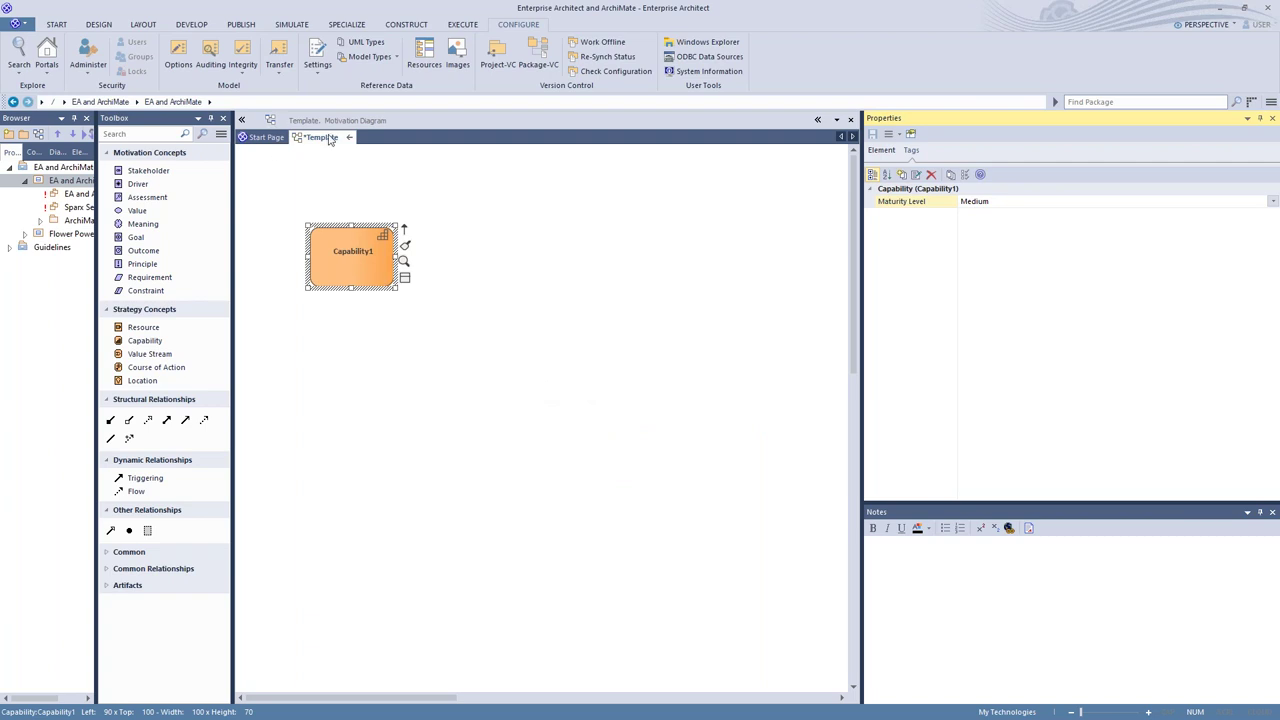
pyautogui.rightClick(323, 141)
pyautogui.click(356, 157)
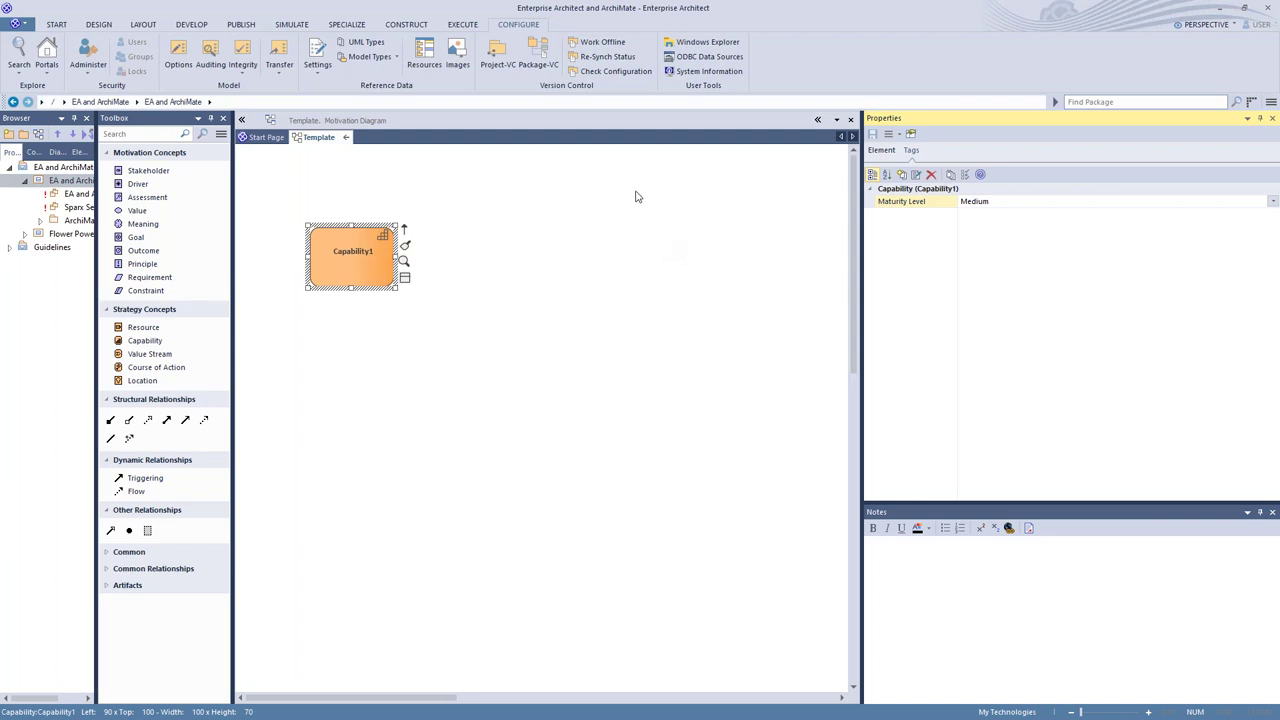
# Step: Set the project template package to the Template package under Guidelines
pyautogui.click(326, 80)
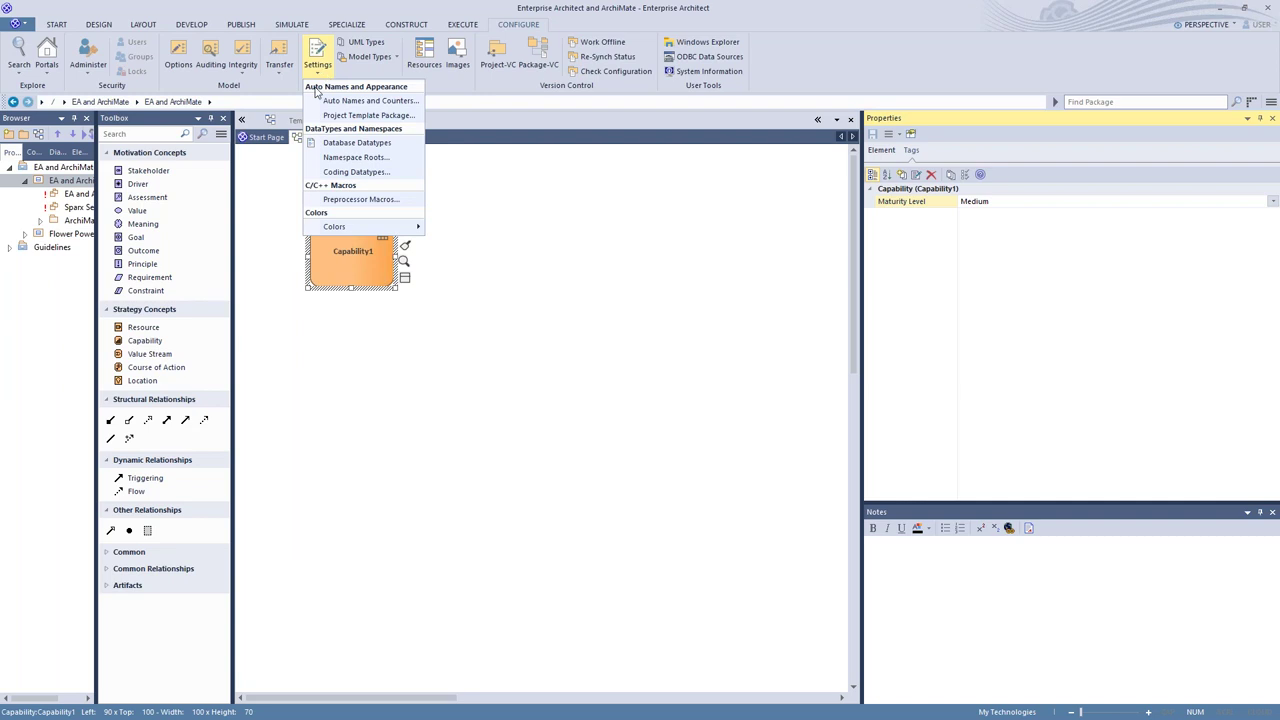
pyautogui.click(368, 116)
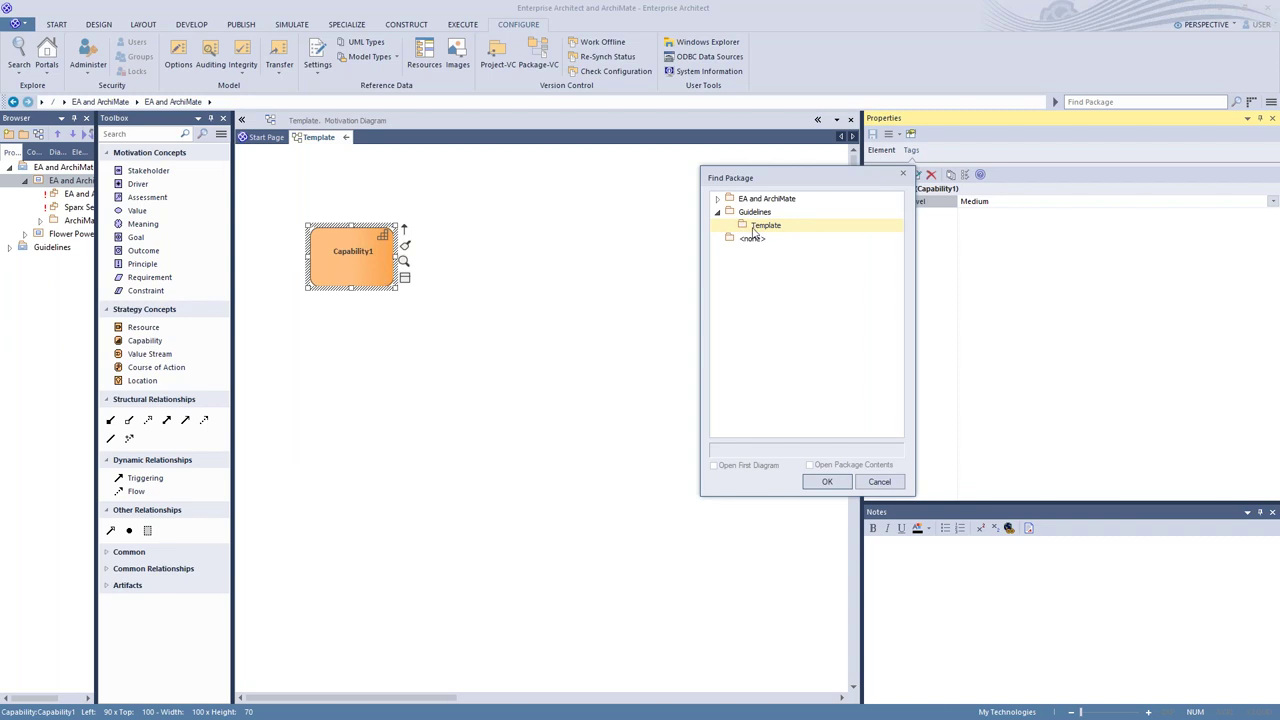
pyautogui.click(830, 483)
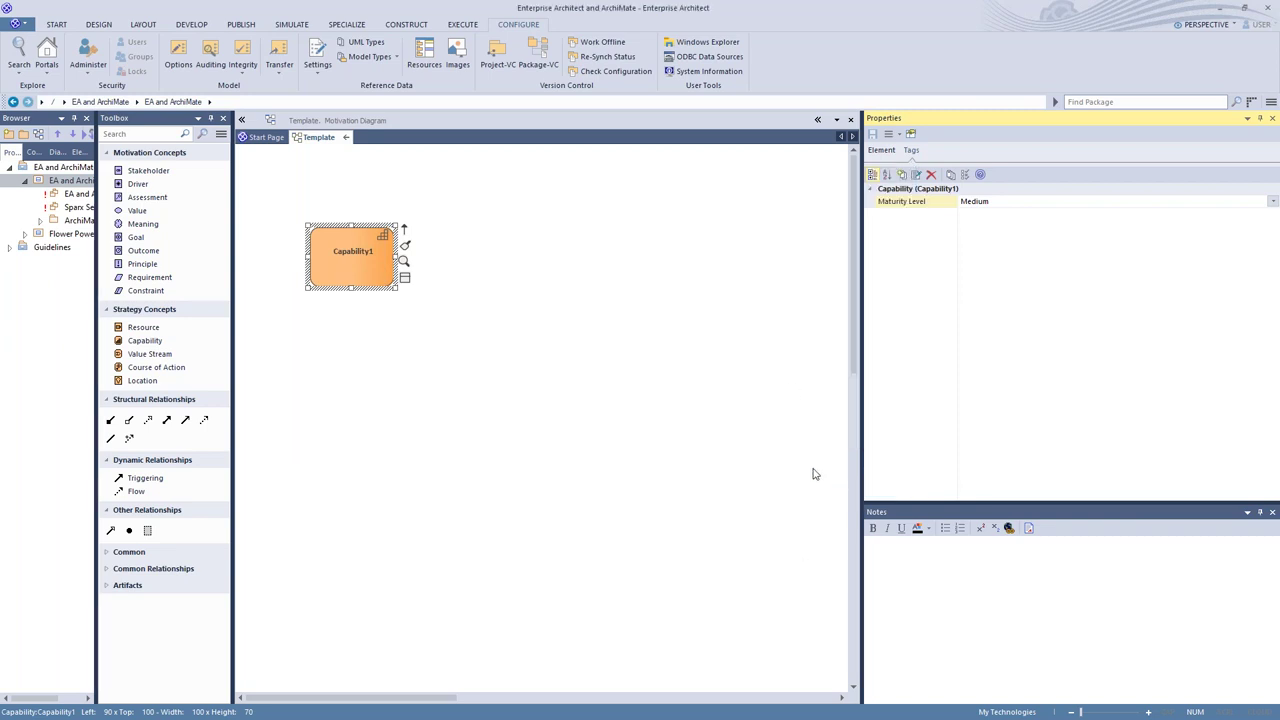
# Step: Close the Template diagram, open the Capability Map diagram from the overview and widen the diagram area
pyautogui.click(347, 138)
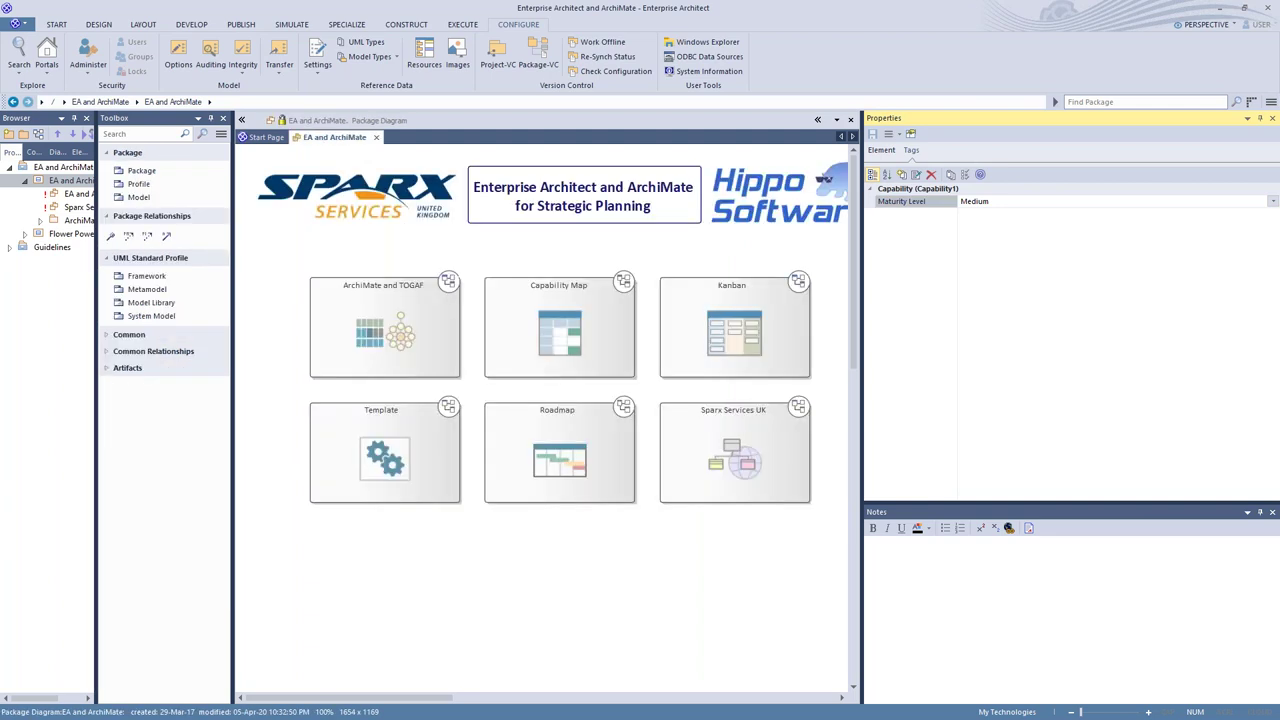
pyautogui.click(630, 290)
pyautogui.doubleClick(645, 280)
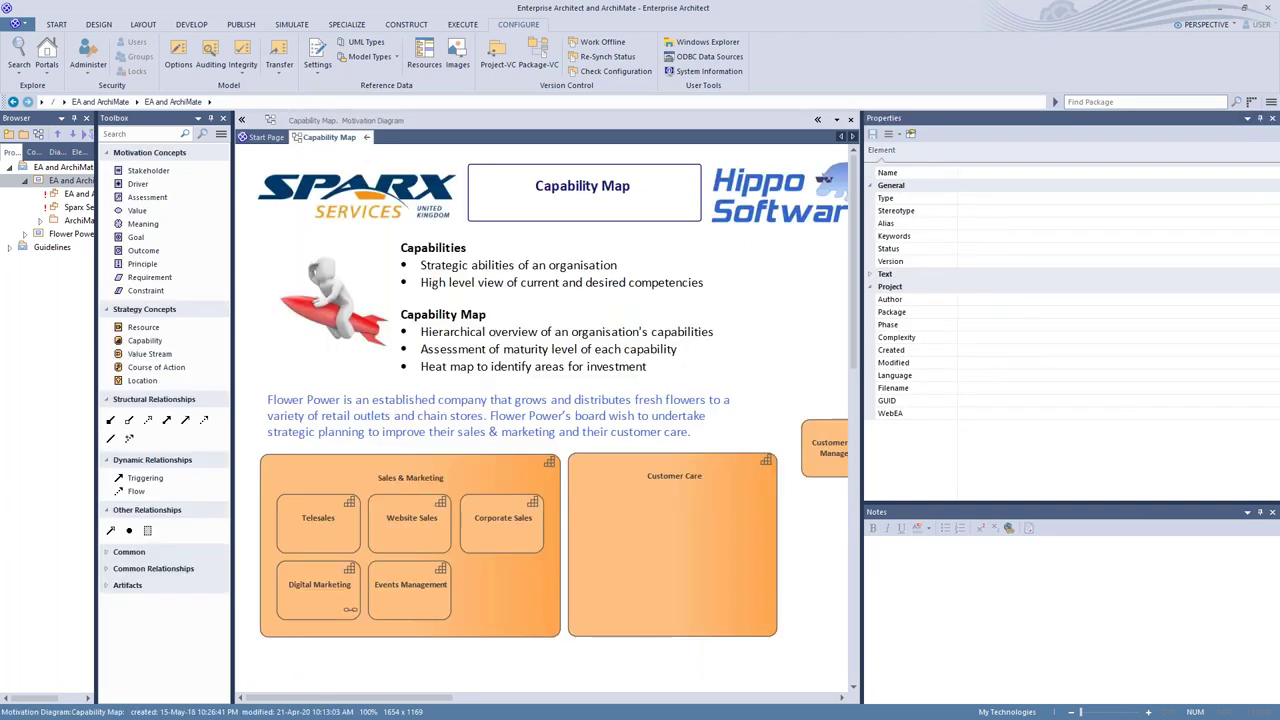
pyautogui.moveTo(858, 318); pyautogui.dragTo(925, 318)
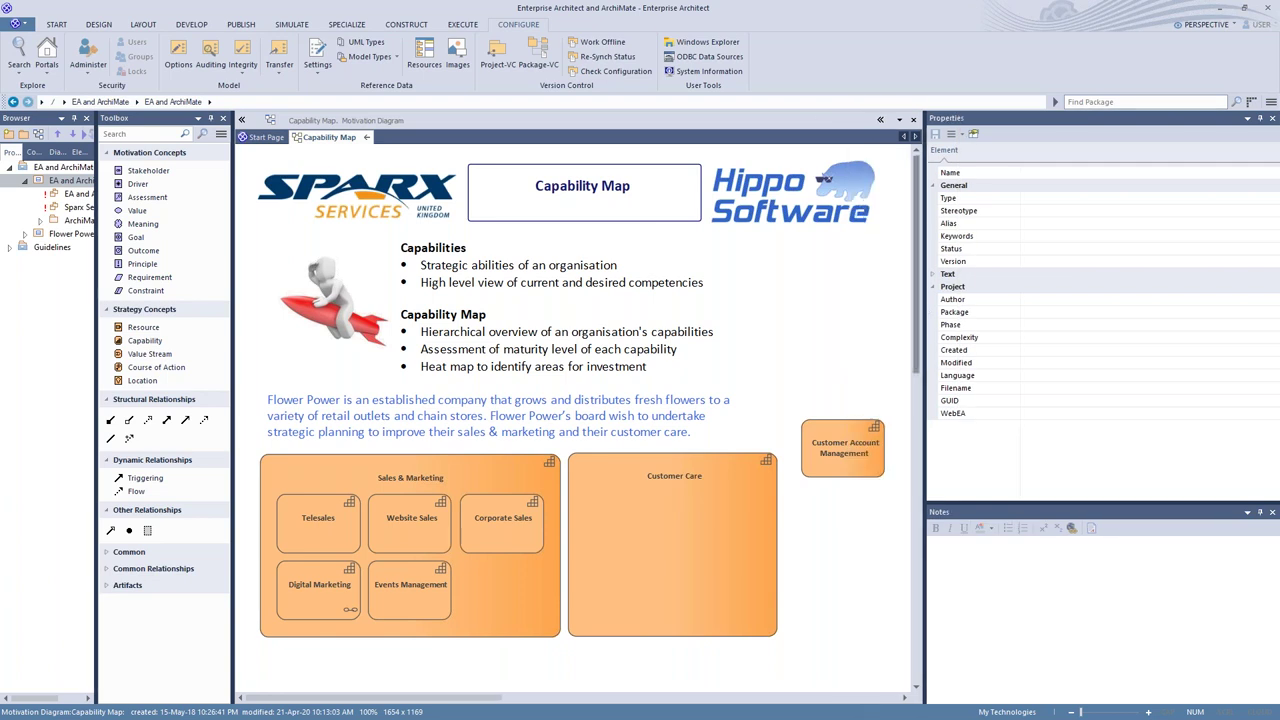
# Step: Add a Capability element named Corporate Account Management below the Customer Account Management capability
pyautogui.click(142, 344)
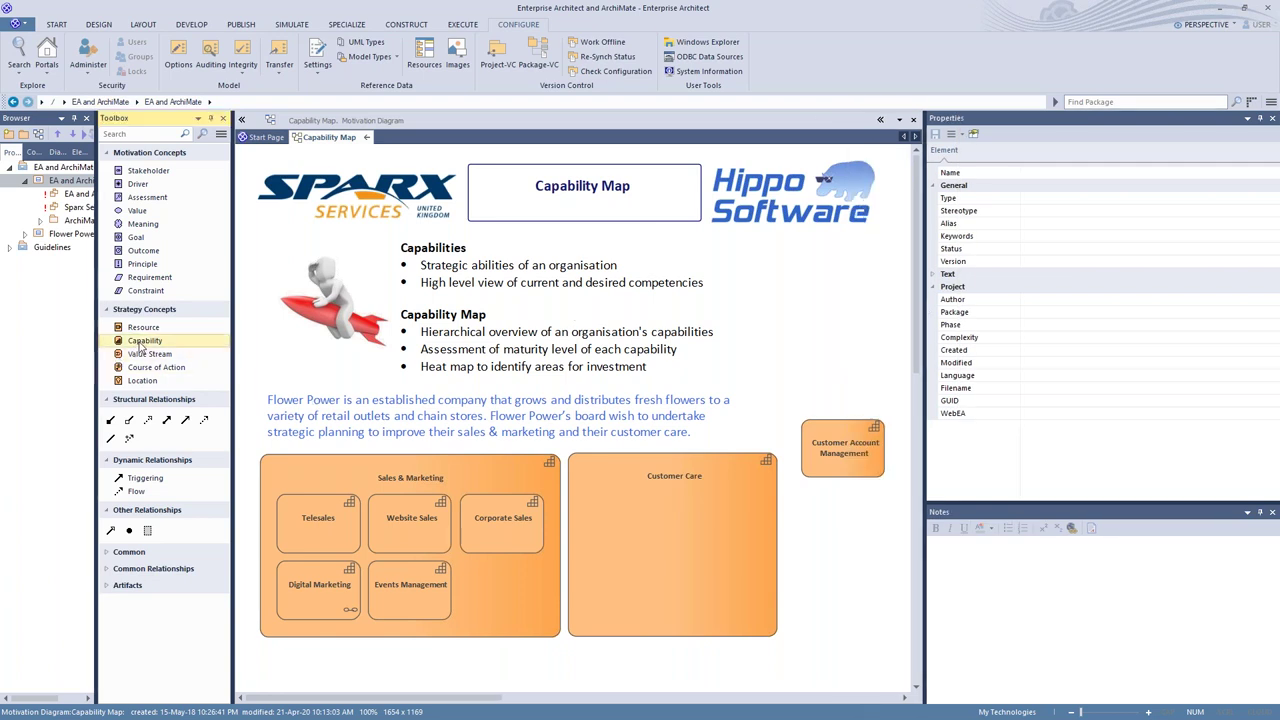
pyautogui.click(811, 497)
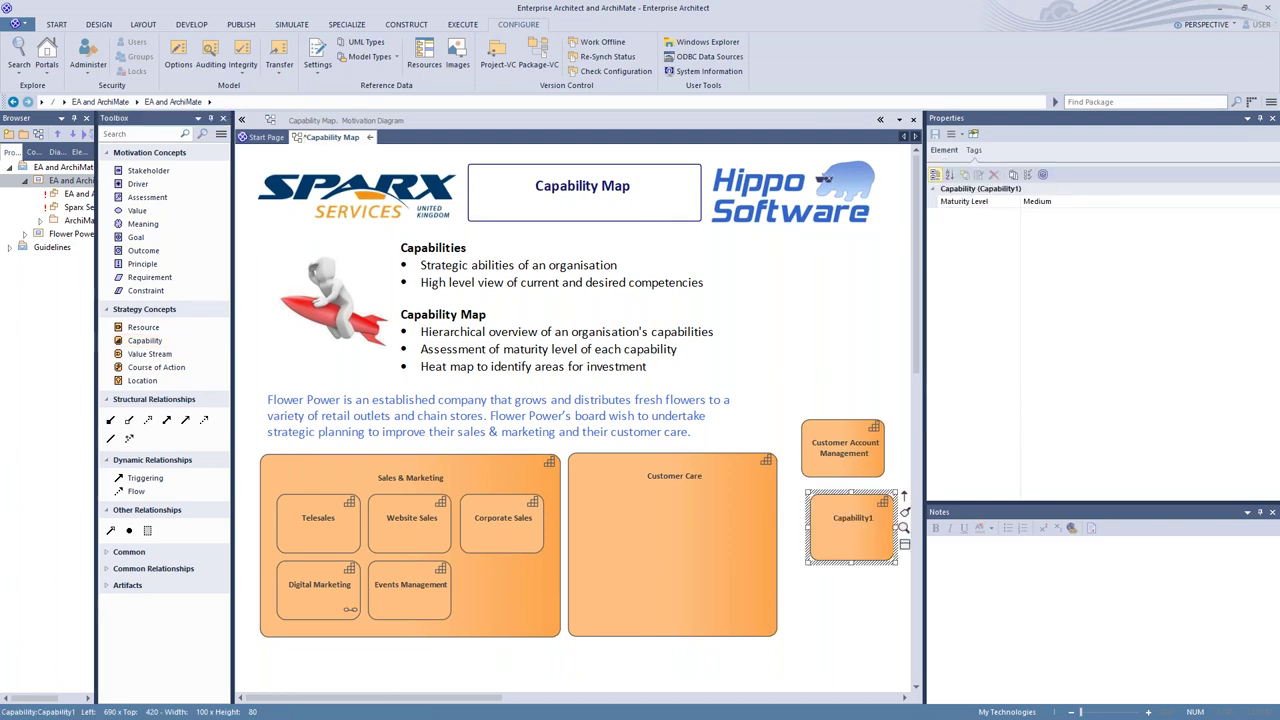
pyautogui.press('F2')
pyautogui.write('Co')
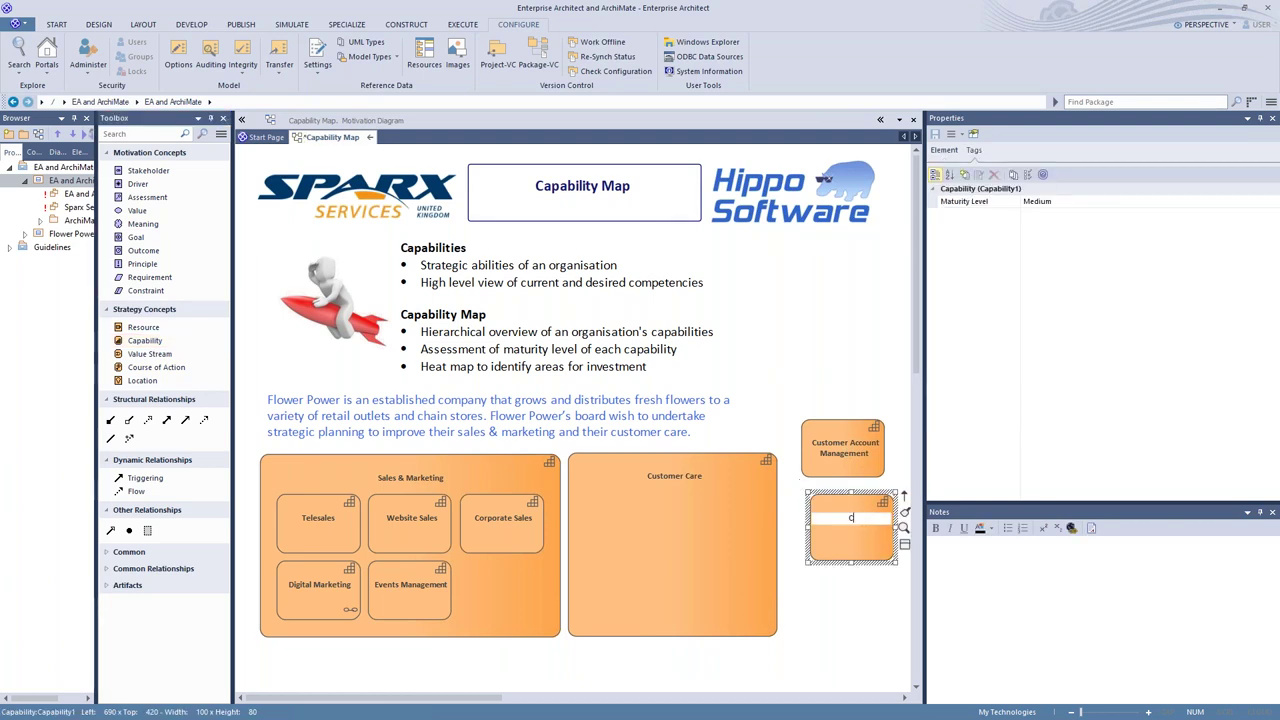
pyautogui.write('rporate Account Management')
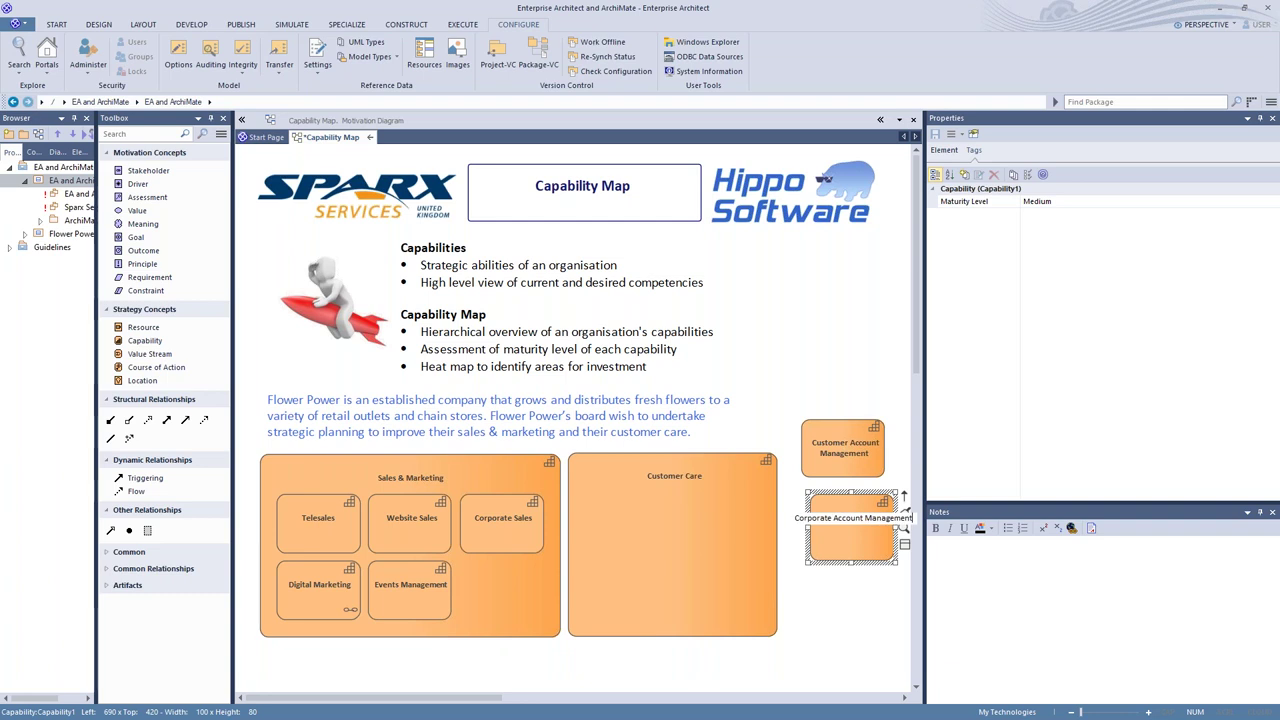
pyautogui.press('Return')
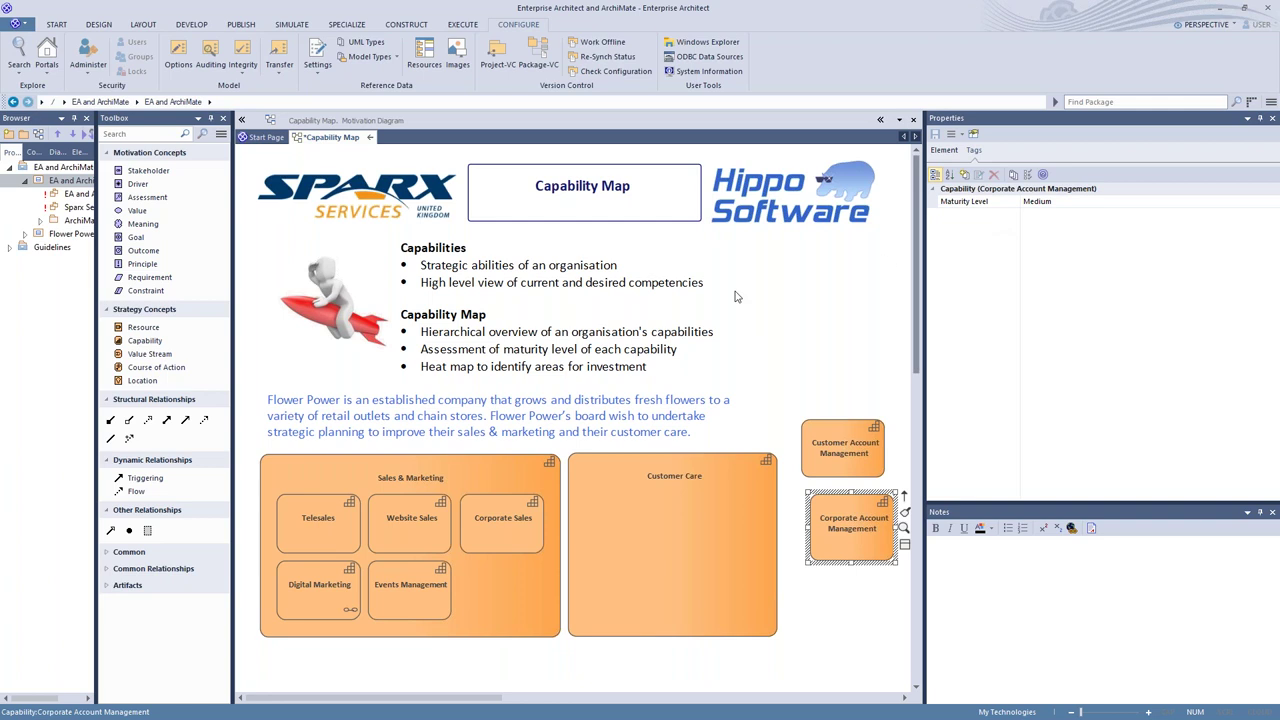
# Step: Add a Capability element named Customer Support below the Corporate Account Management capability
pyautogui.click(145, 340)
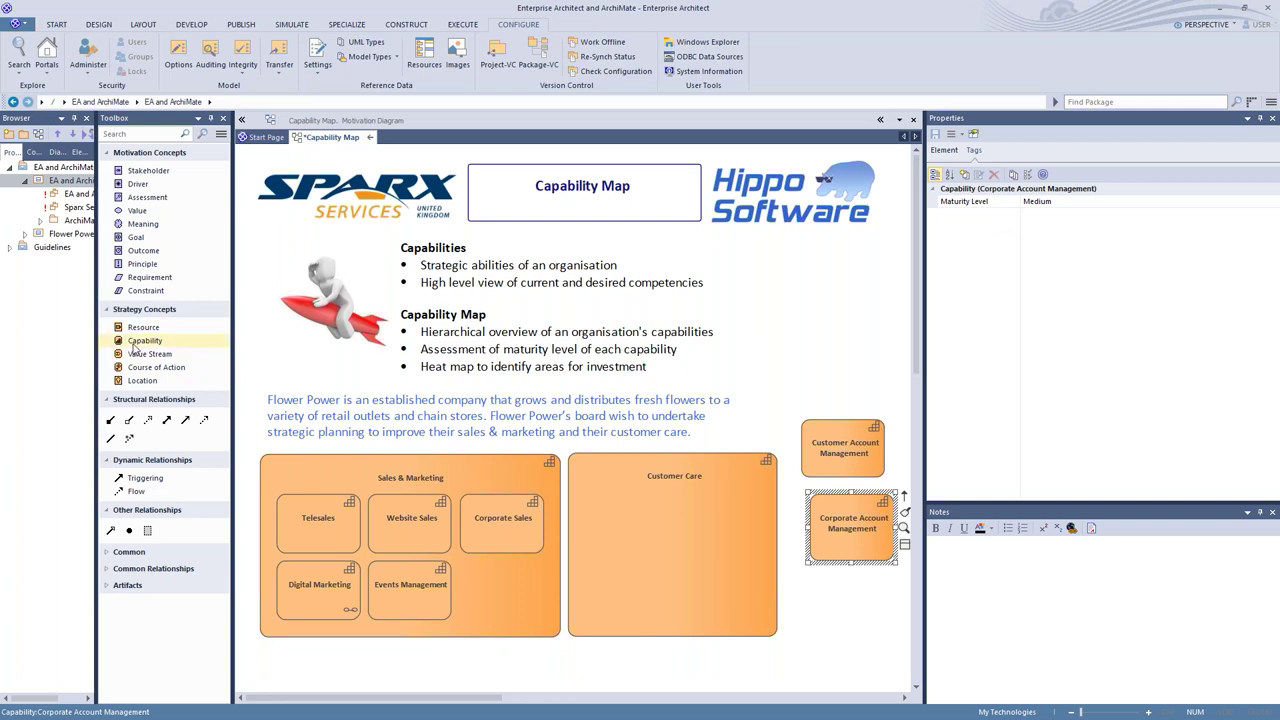
pyautogui.click(807, 584)
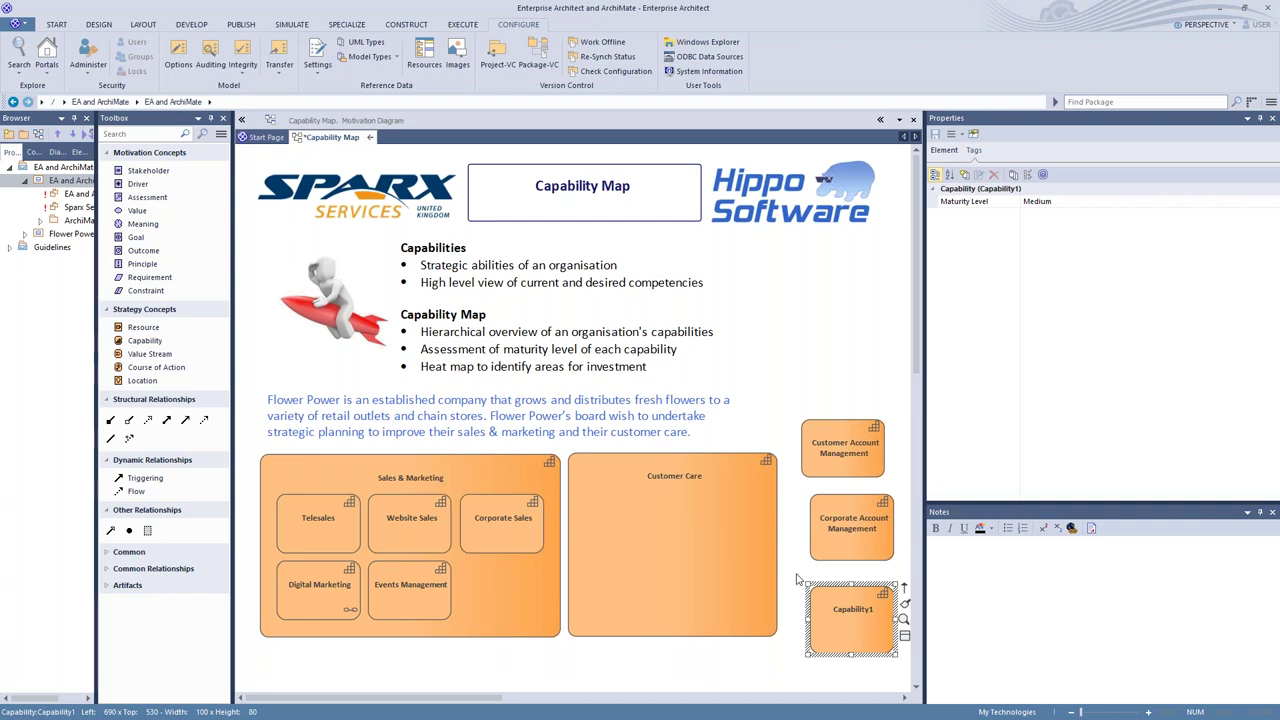
pyautogui.press('F2')
pyautogui.write('Customer Support')
pyautogui.press('Return')
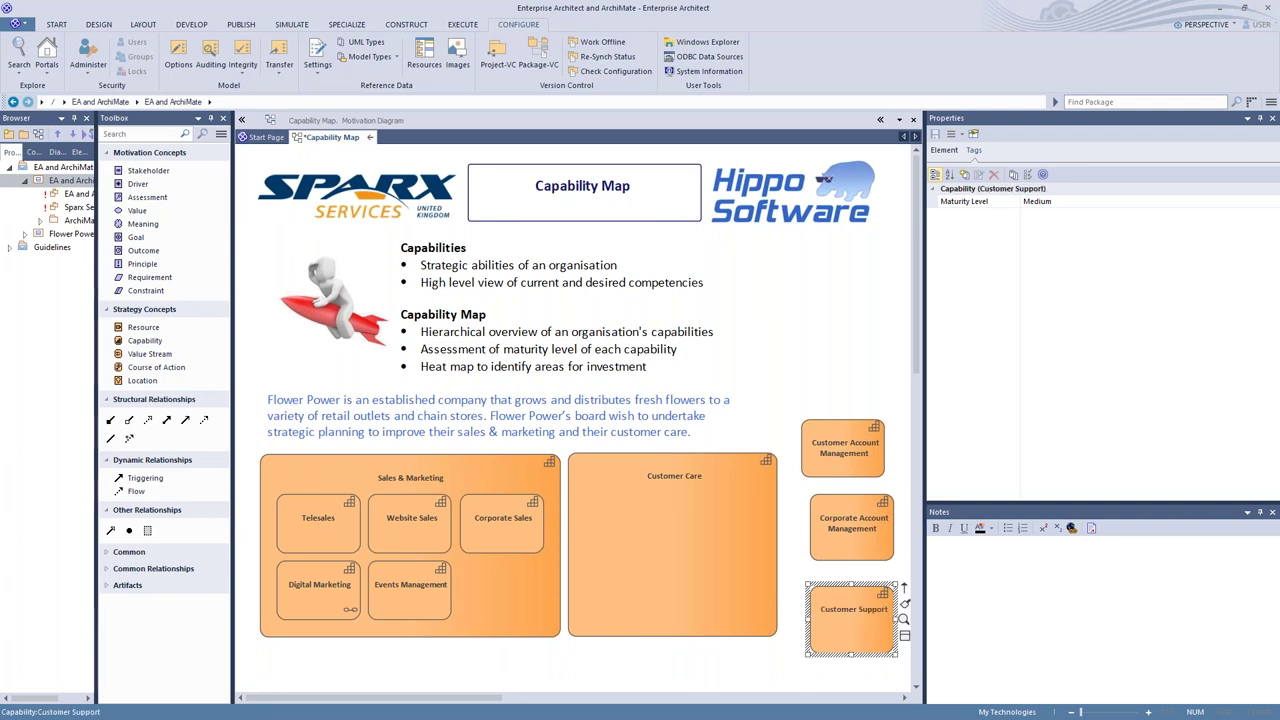
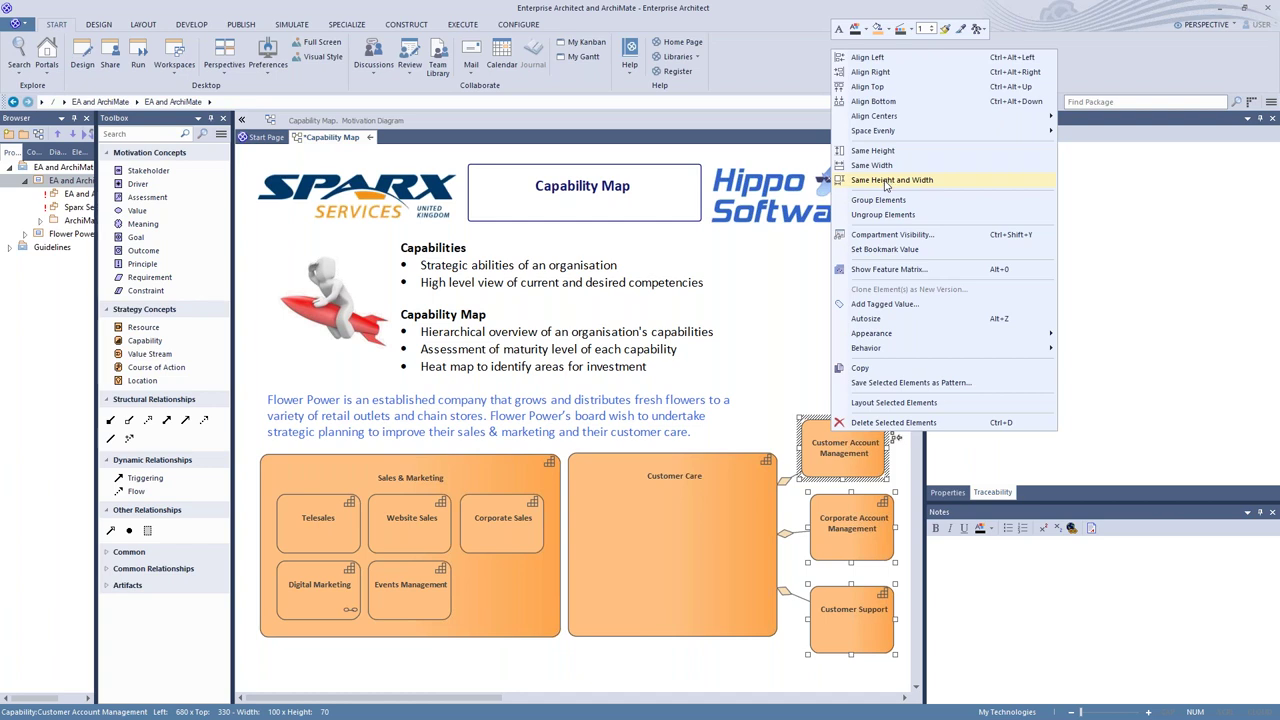
# Step: Give the three new capabilities the same height and width and arrange them inside Customer Care, with Customer Support in a second row
pyautogui.click(807, 499)
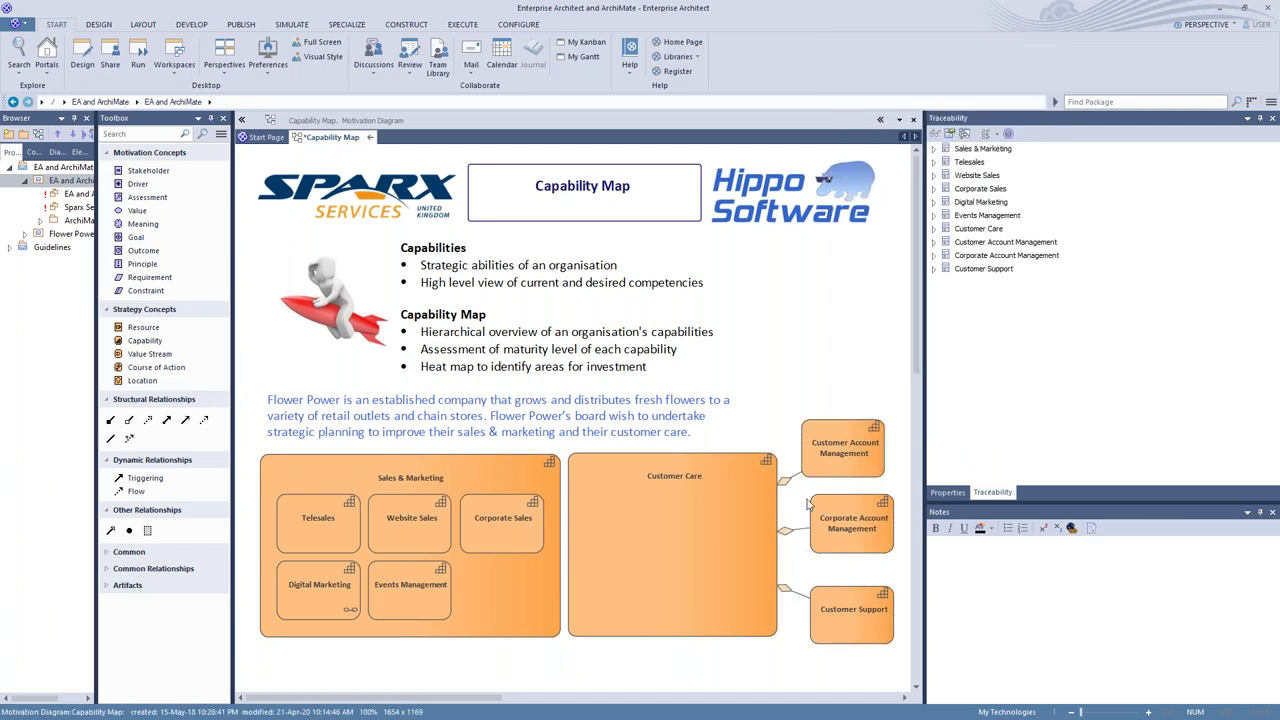
pyautogui.moveTo(853, 440); pyautogui.dragTo(638, 511)
pyautogui.moveTo(853, 520); pyautogui.dragTo(730, 512)
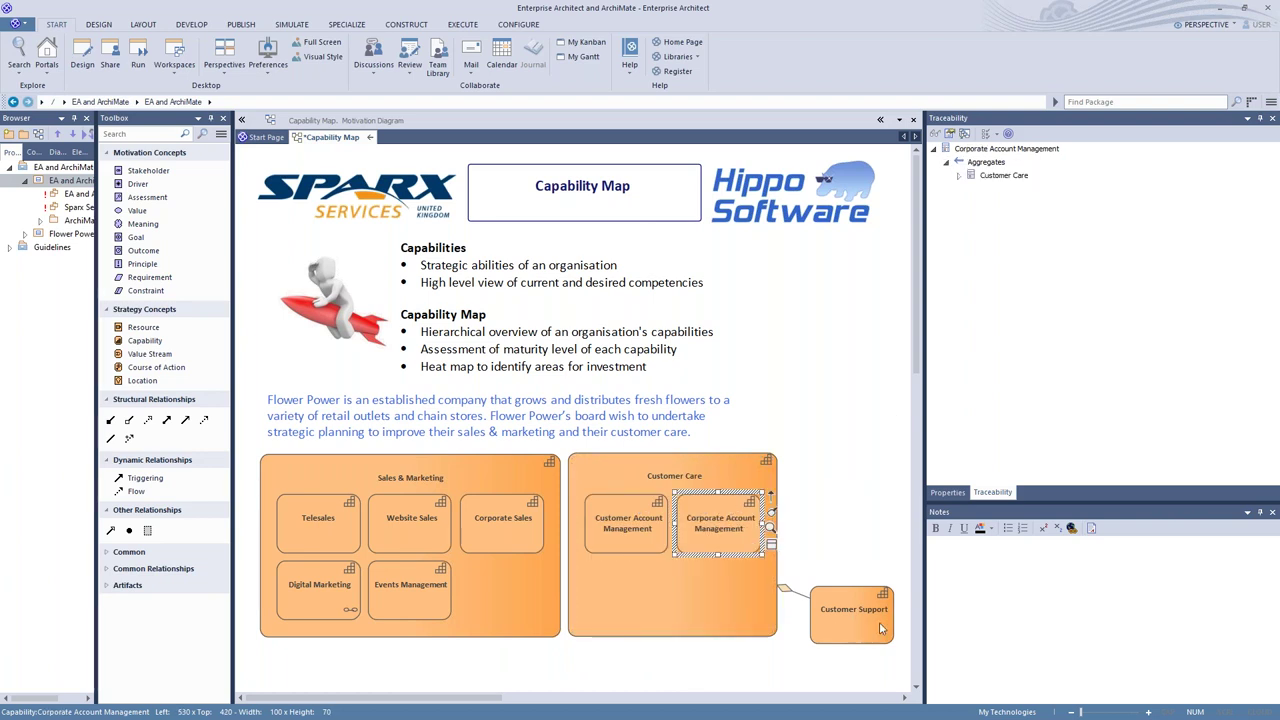
pyautogui.moveTo(872, 598); pyautogui.dragTo(646, 577)
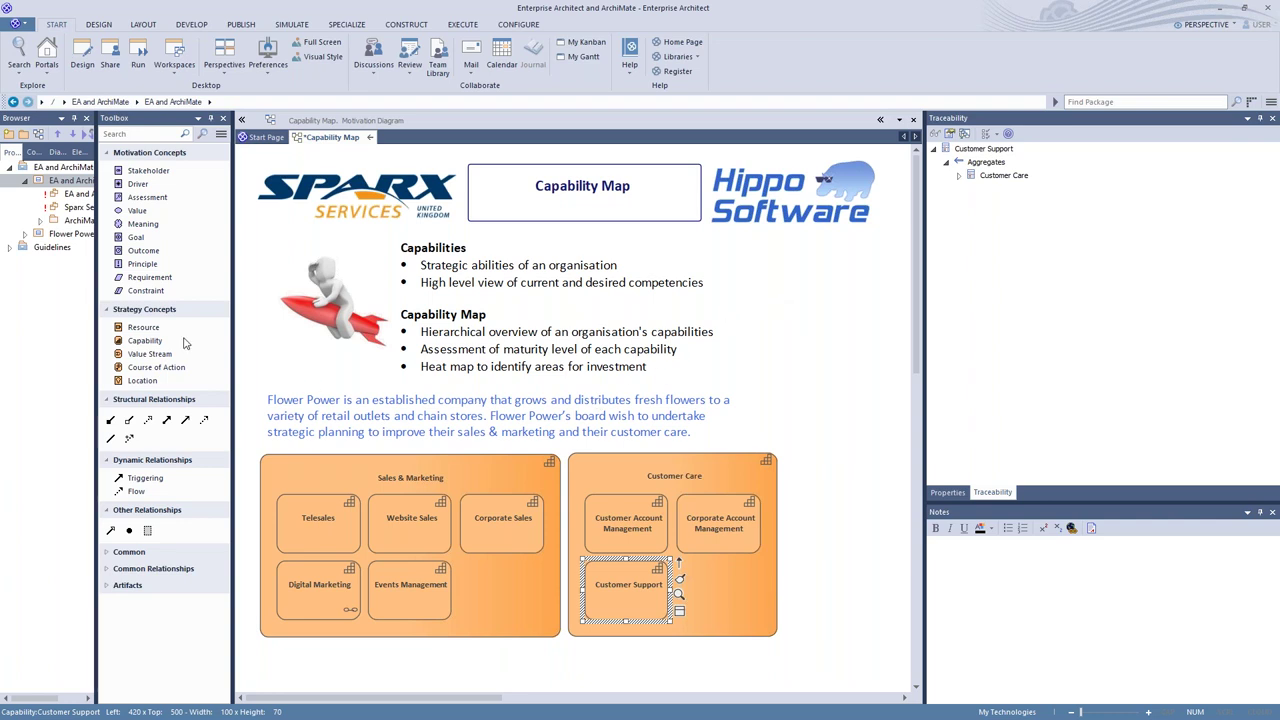
# Step: Place the Maturity Level legend from the Flower Power Strategy Capability Map package on the diagram beside the Customer Care capability
pyautogui.click(25, 233)
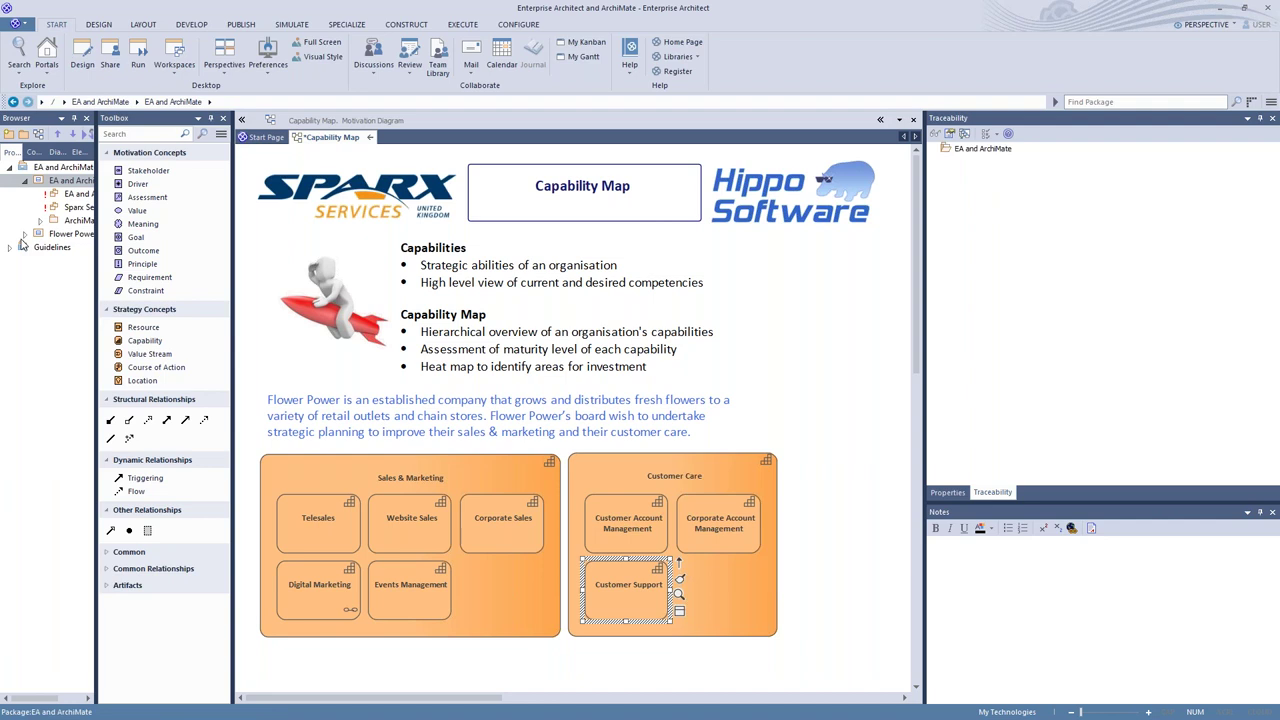
pyautogui.click(40, 247)
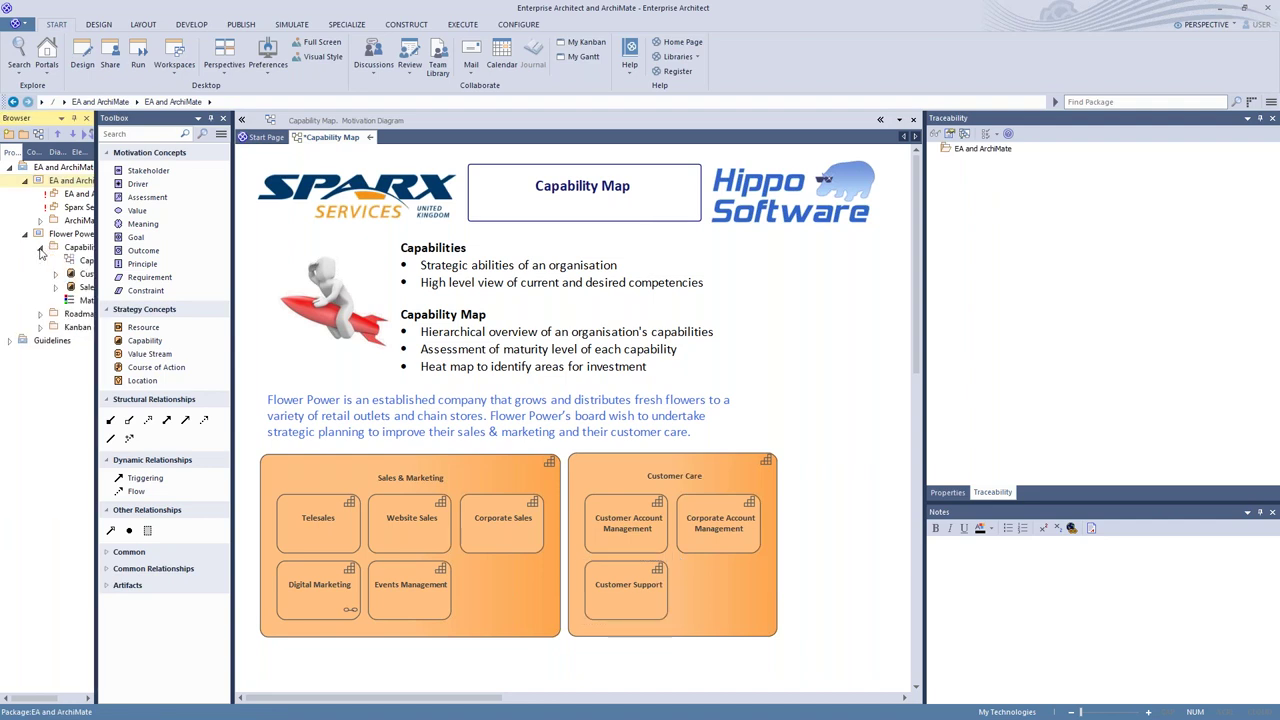
pyautogui.click(70, 300)
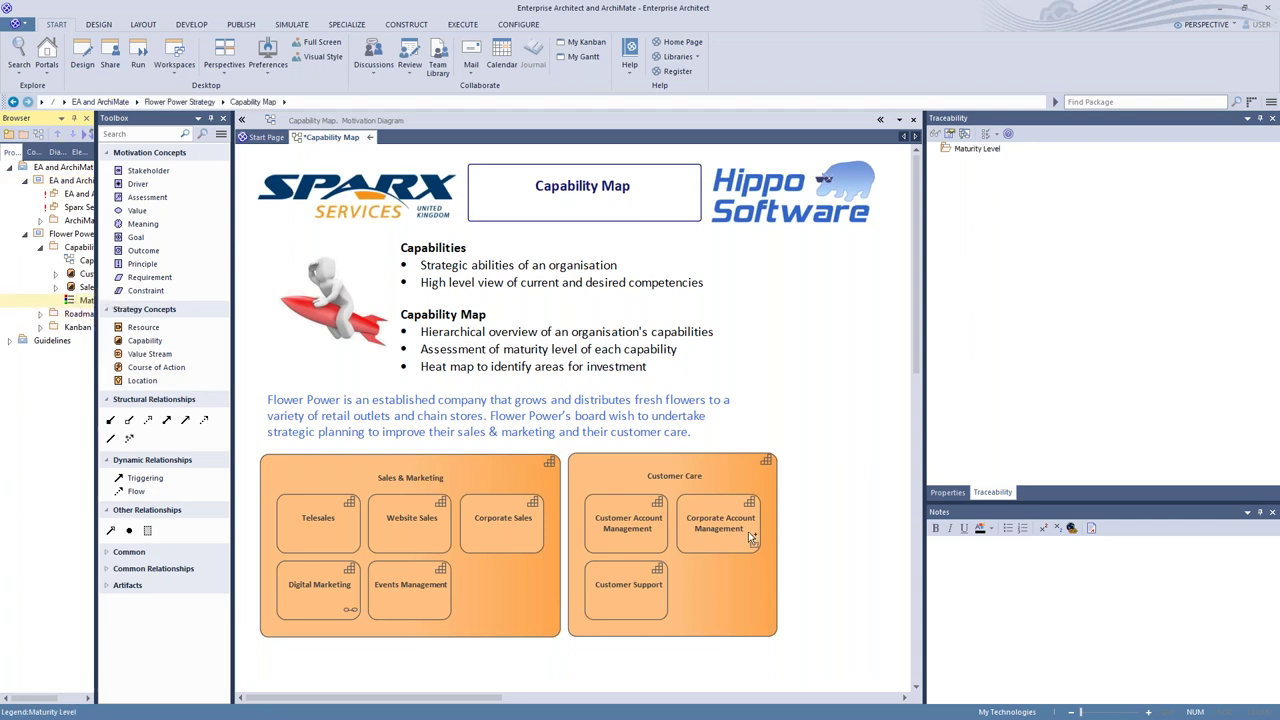
pyautogui.click(807, 511)
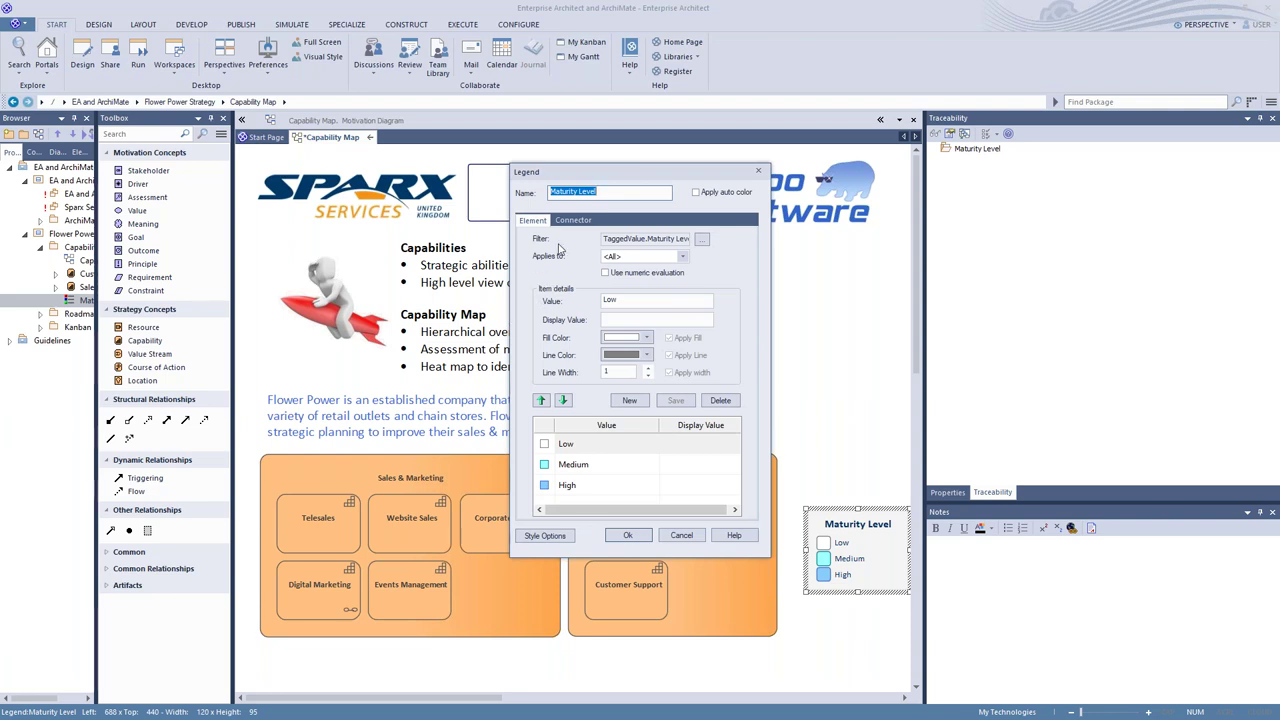
# Step: Set the legend's element filter to the global tagged value Maturity Level
pyautogui.click(596, 193)
pyautogui.click(703, 239)
pyautogui.moveTo(745, 288)
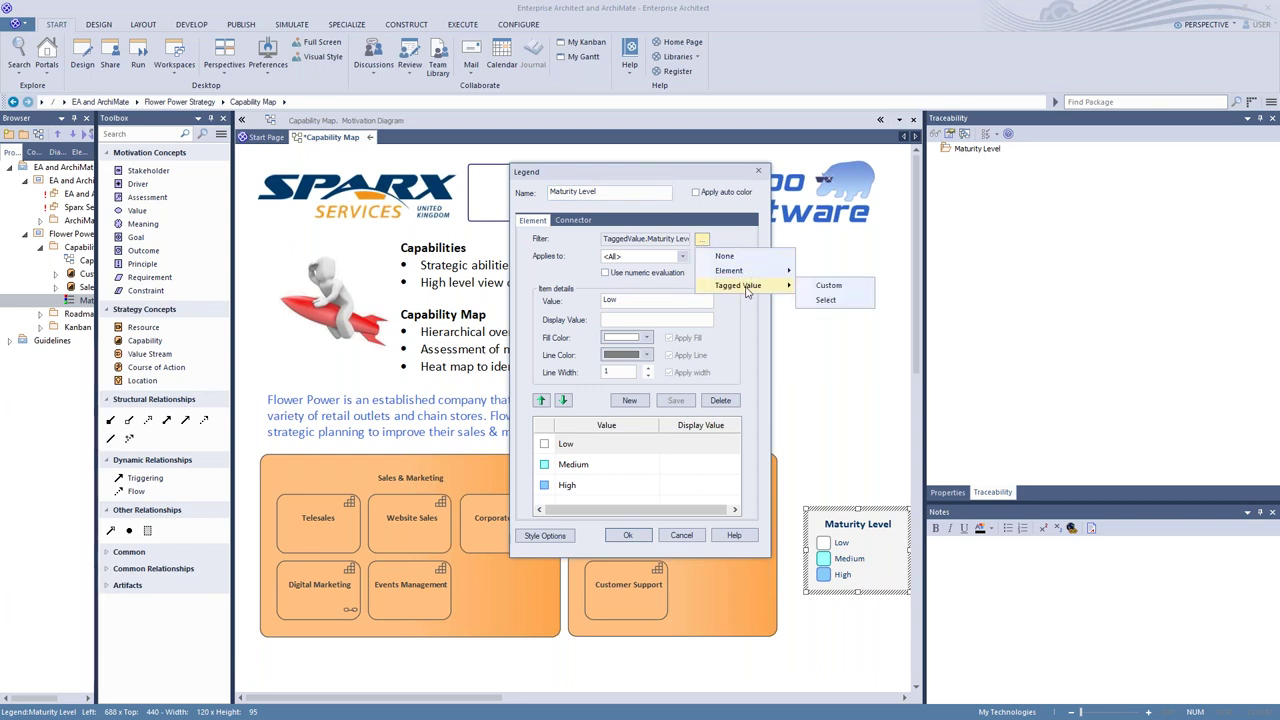
pyautogui.click(826, 300)
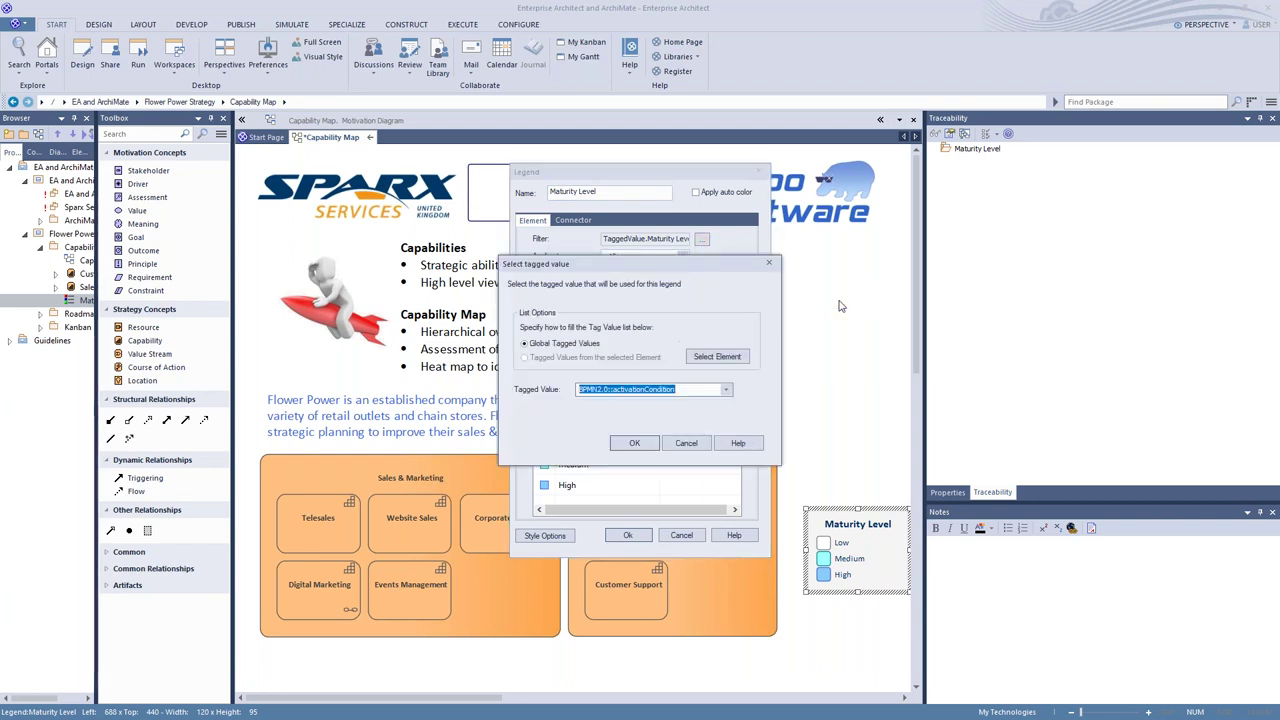
pyautogui.write('Maturity Level')
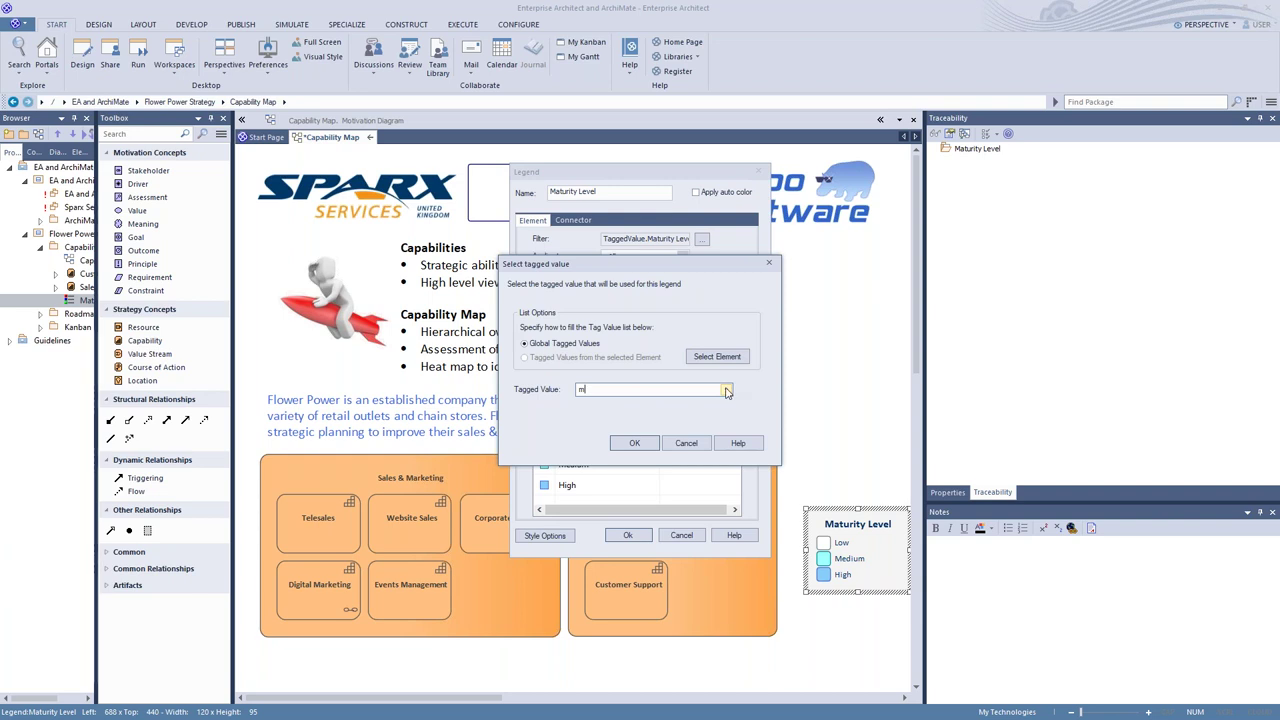
pyautogui.click(727, 390)
pyautogui.click(650, 428)
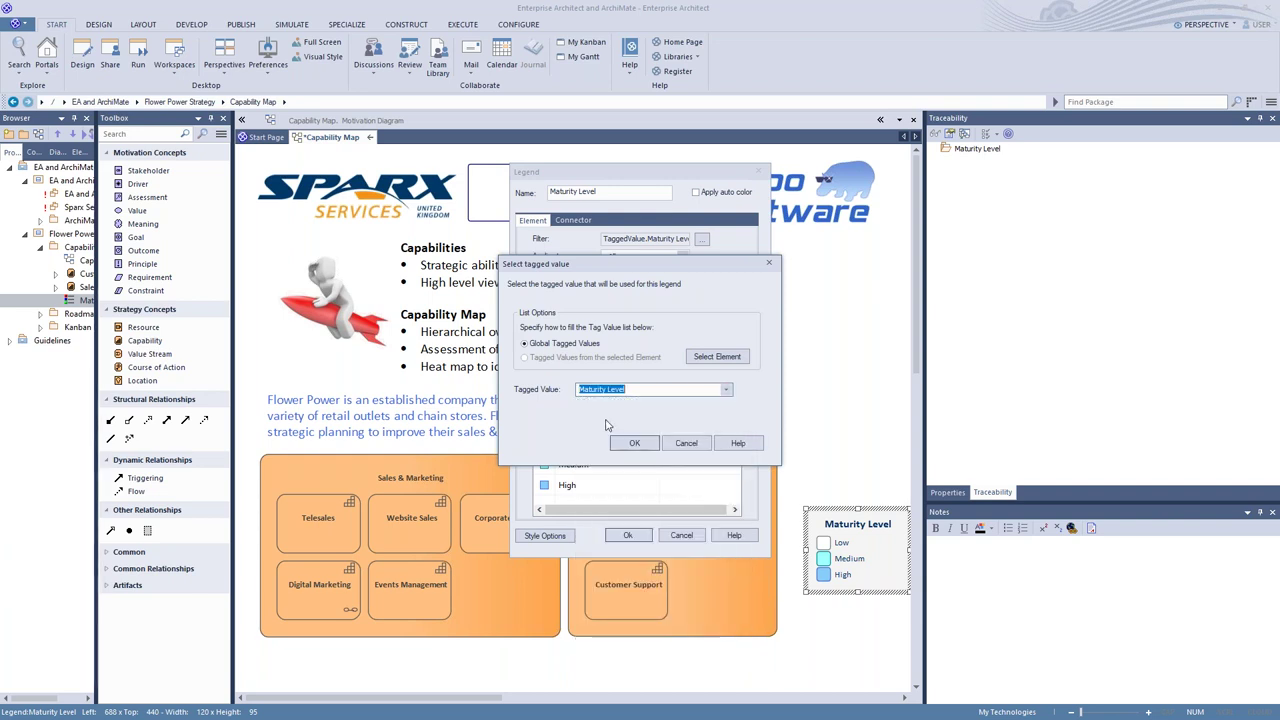
pyautogui.click(634, 444)
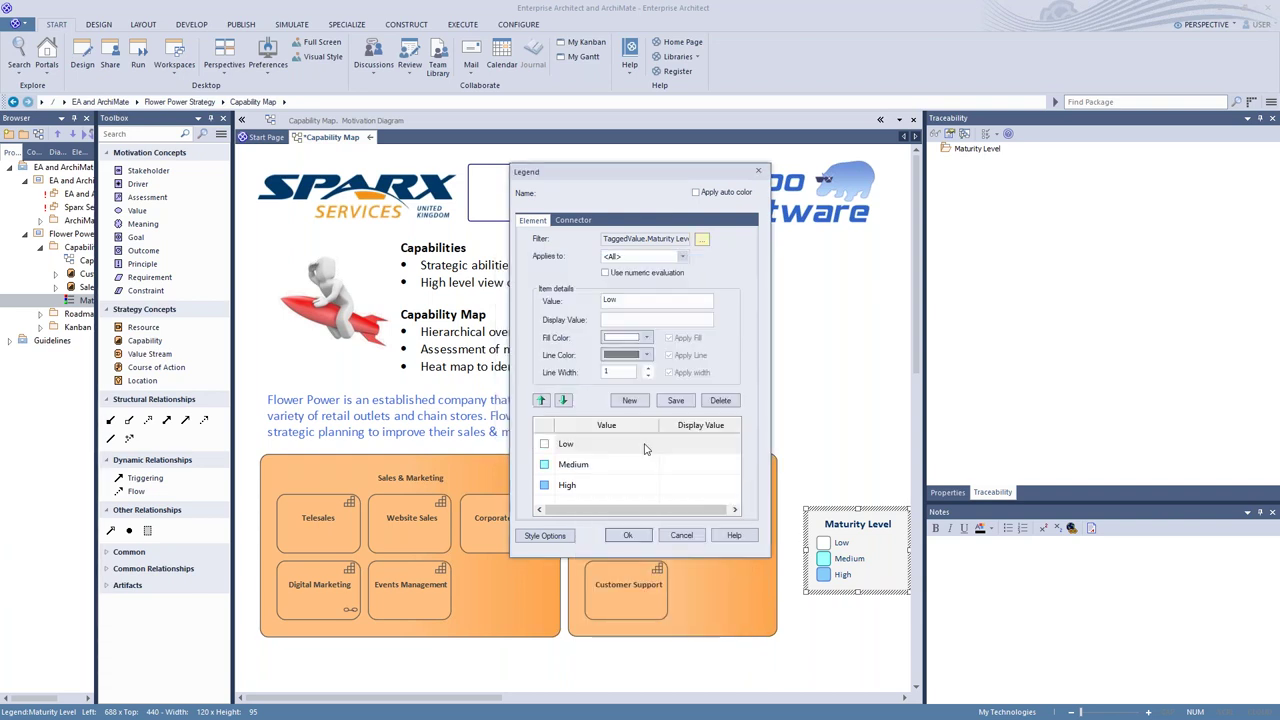
# Step: Turn on automatic colouring for the Maturity Level legend and save its changes
pyautogui.click(635, 299)
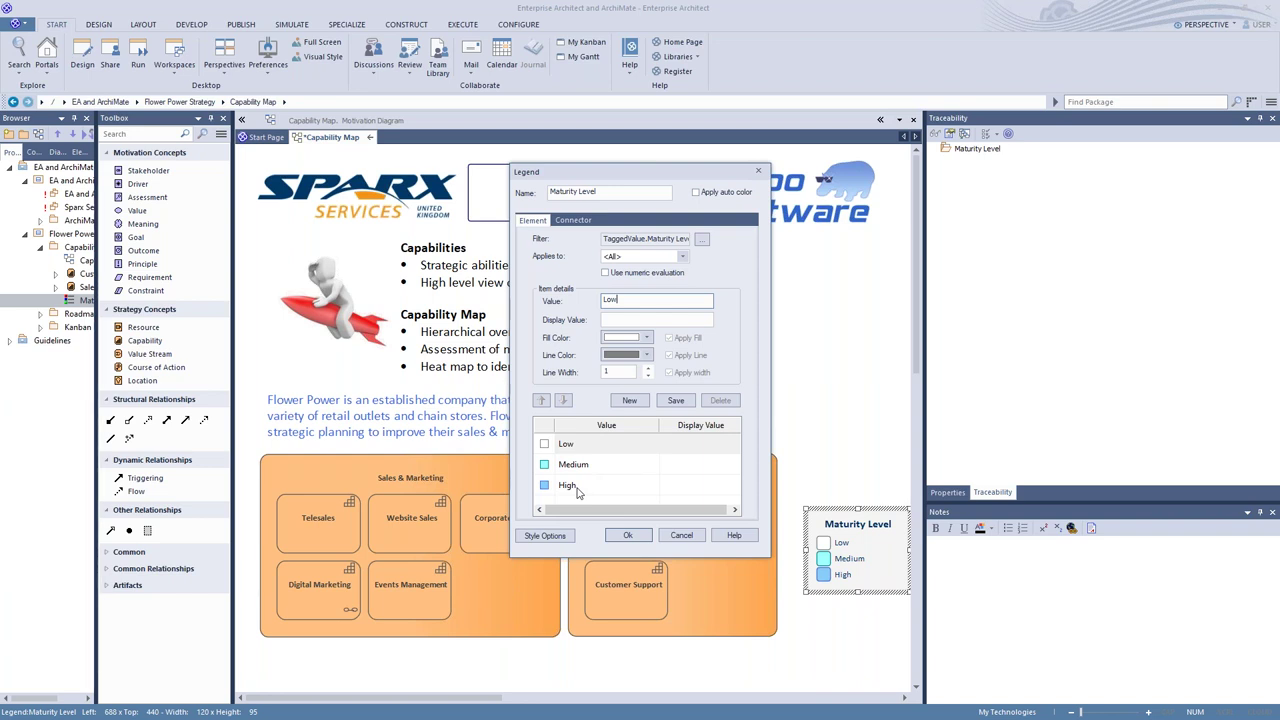
pyautogui.click(697, 193)
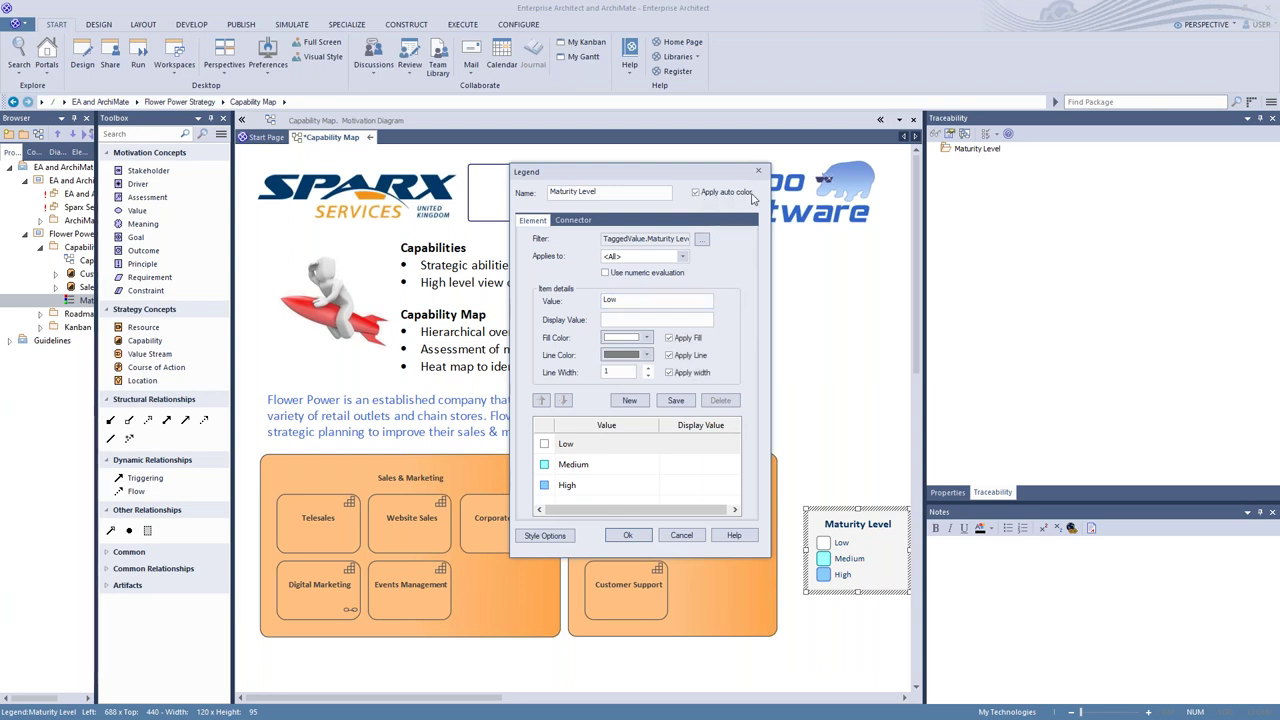
pyautogui.click(628, 536)
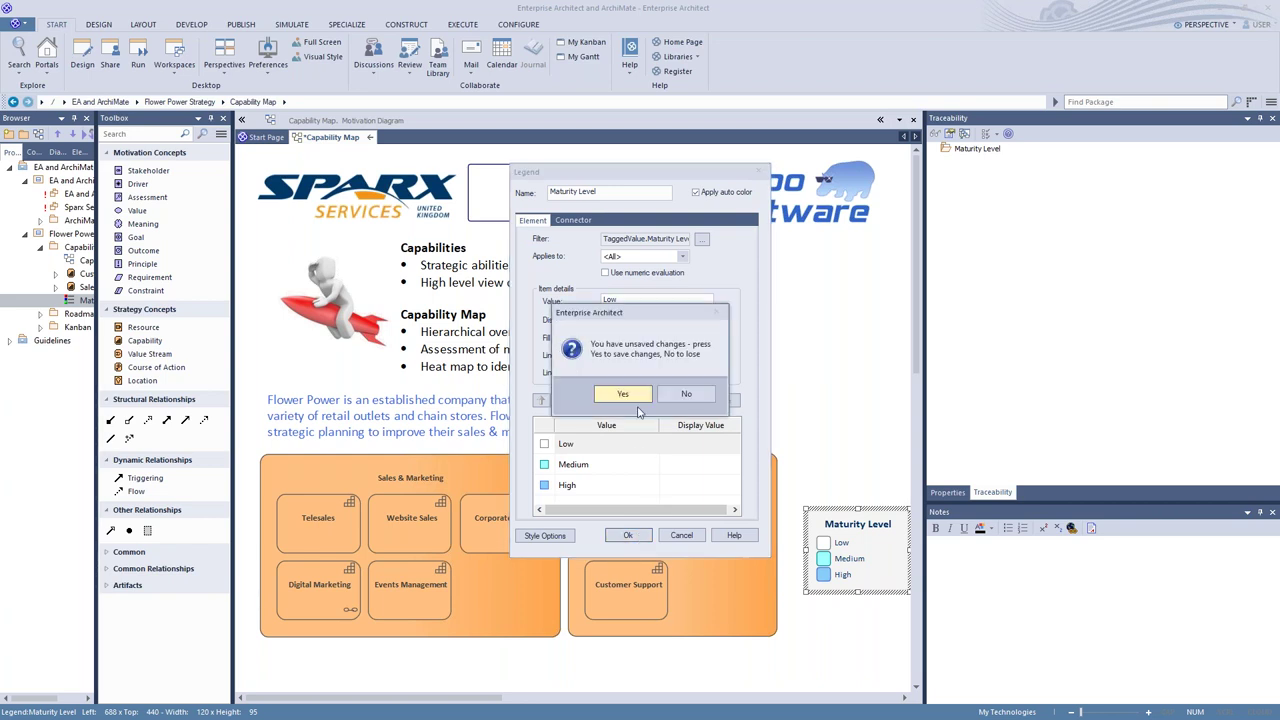
pyautogui.click(622, 393)
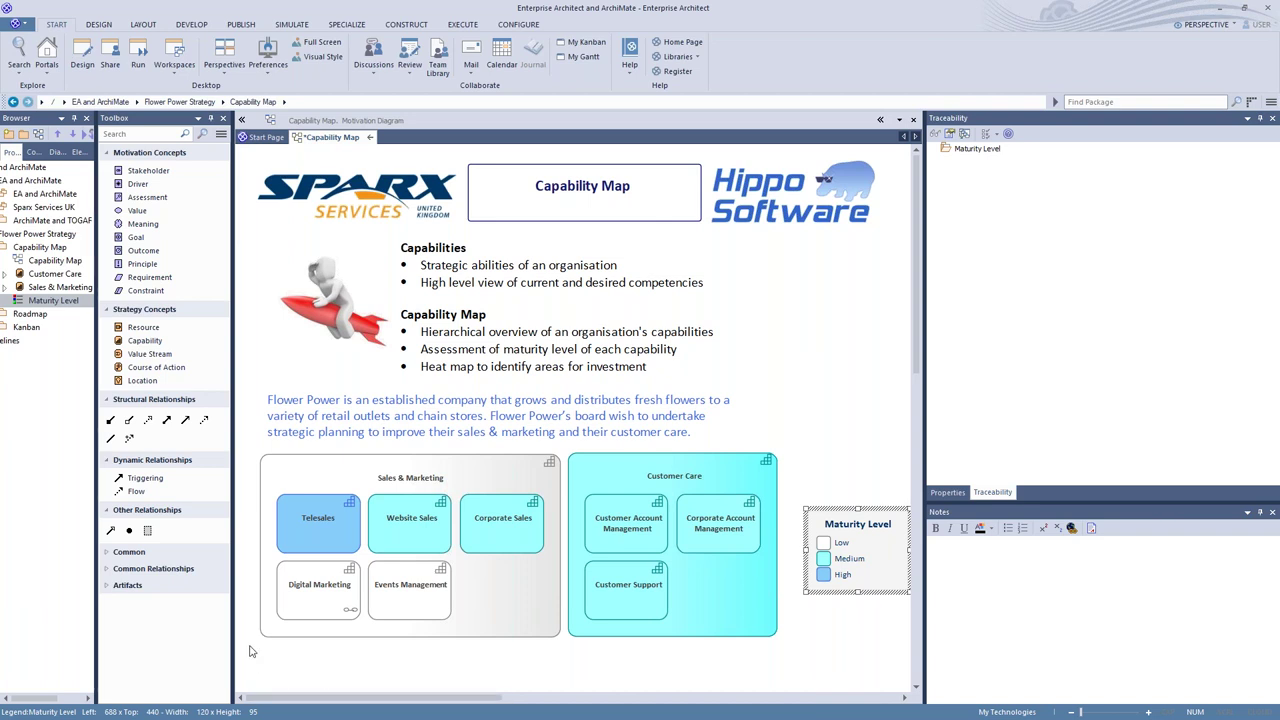
# Step: Select Digital Marketing Strategy as the composite diagram of the Digital Marketing capability
pyautogui.click(320, 596)
pyautogui.rightClick(320, 597)
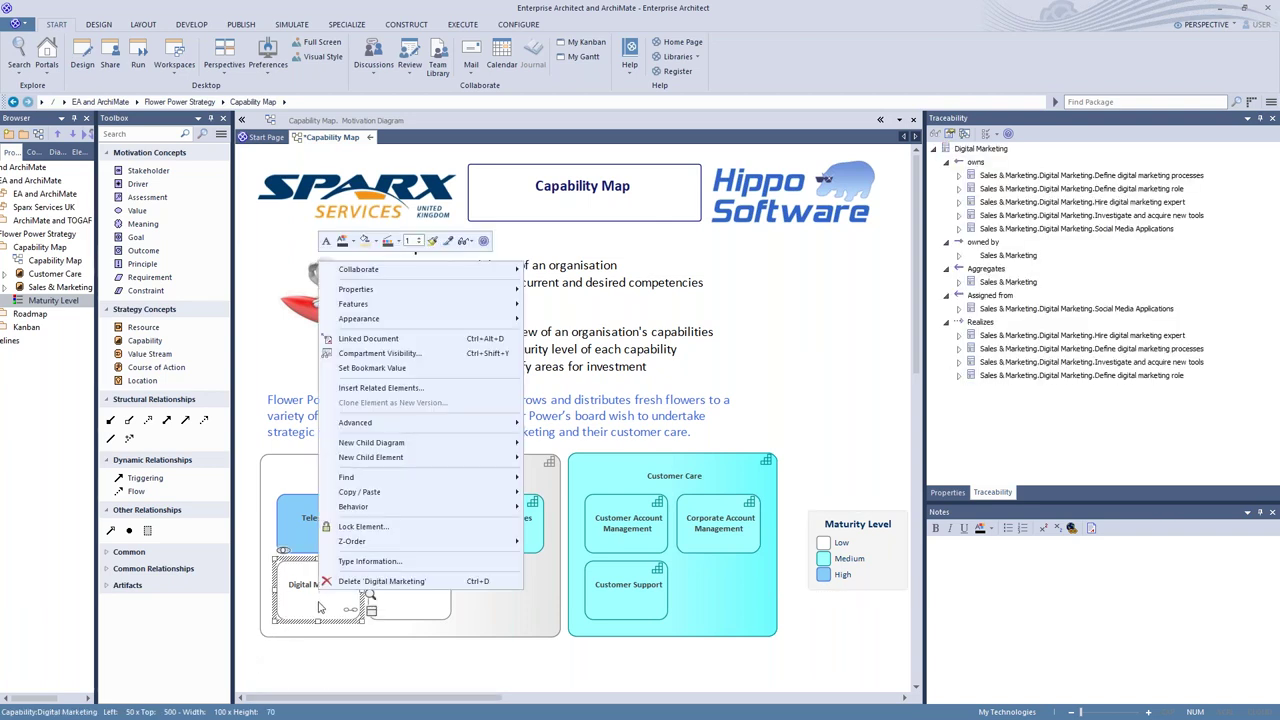
pyautogui.moveTo(387, 447)
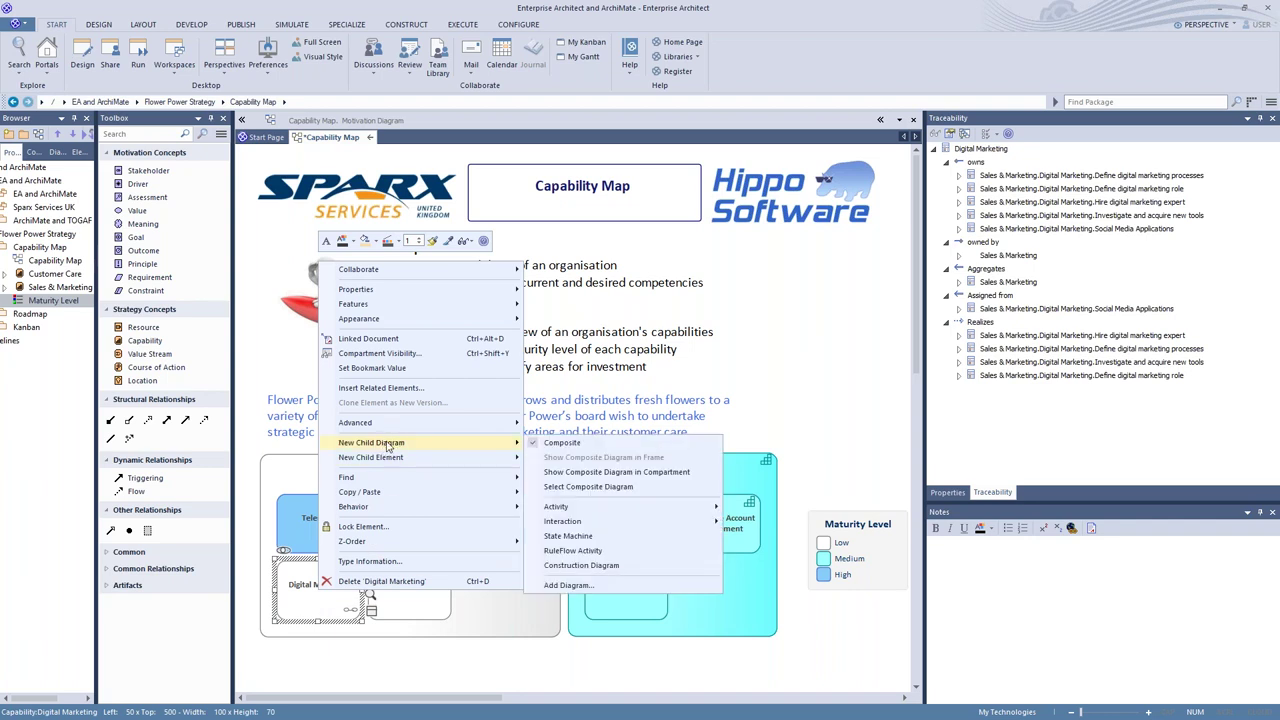
pyautogui.click(592, 487)
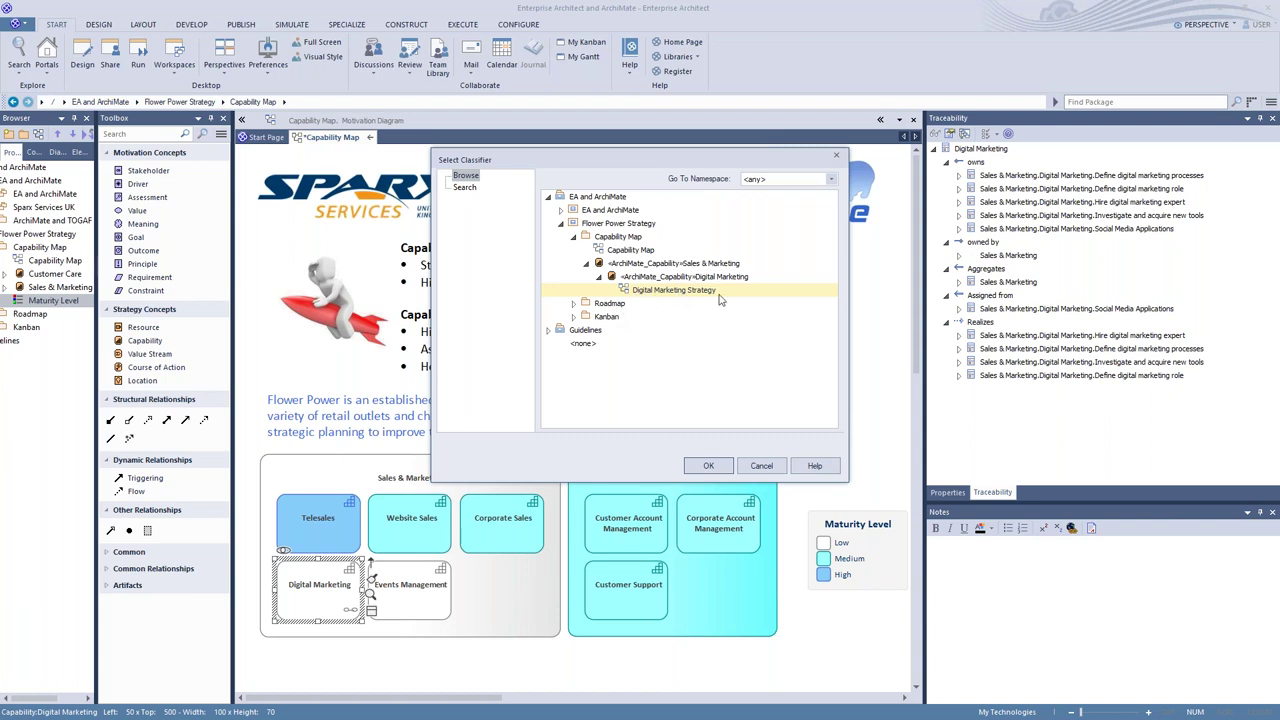
pyautogui.click(727, 467)
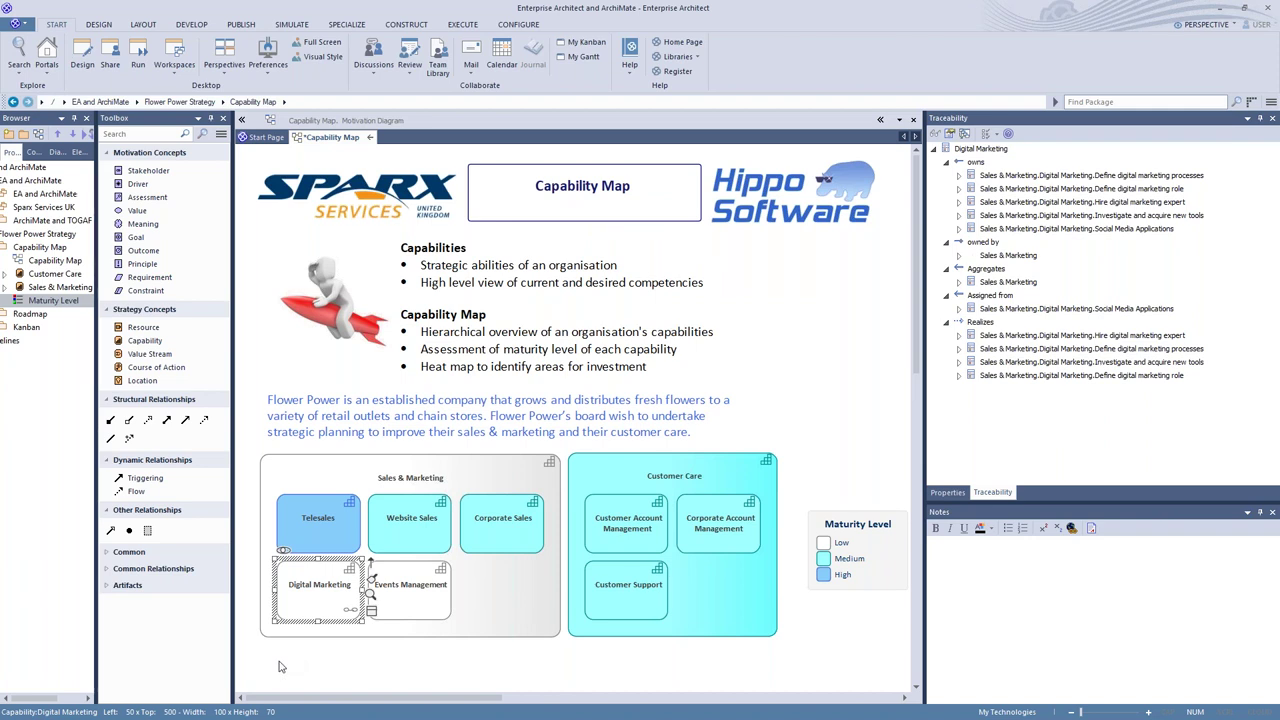
# Step: Preview the diagram linked to the Digital Marketing capability, save the Capability Map changes and open the Digital Marketing Strategy diagram
pyautogui.doubleClick(284, 555)
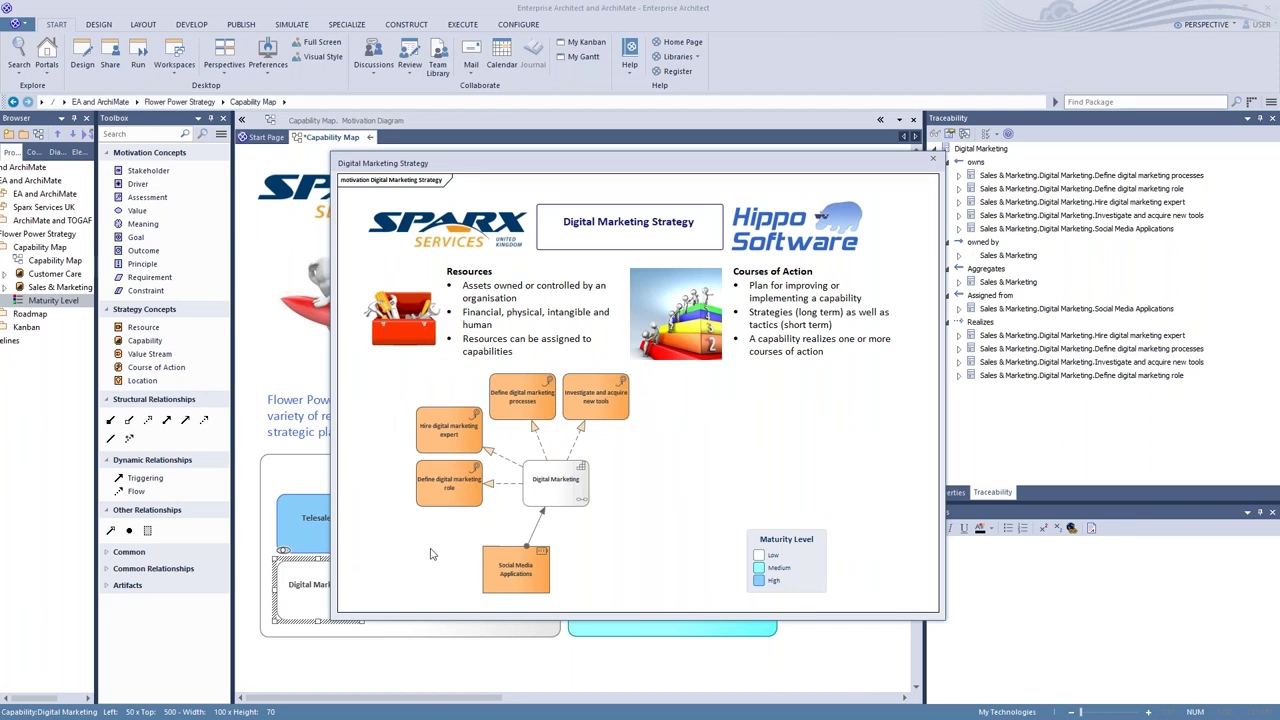
pyautogui.click(931, 159)
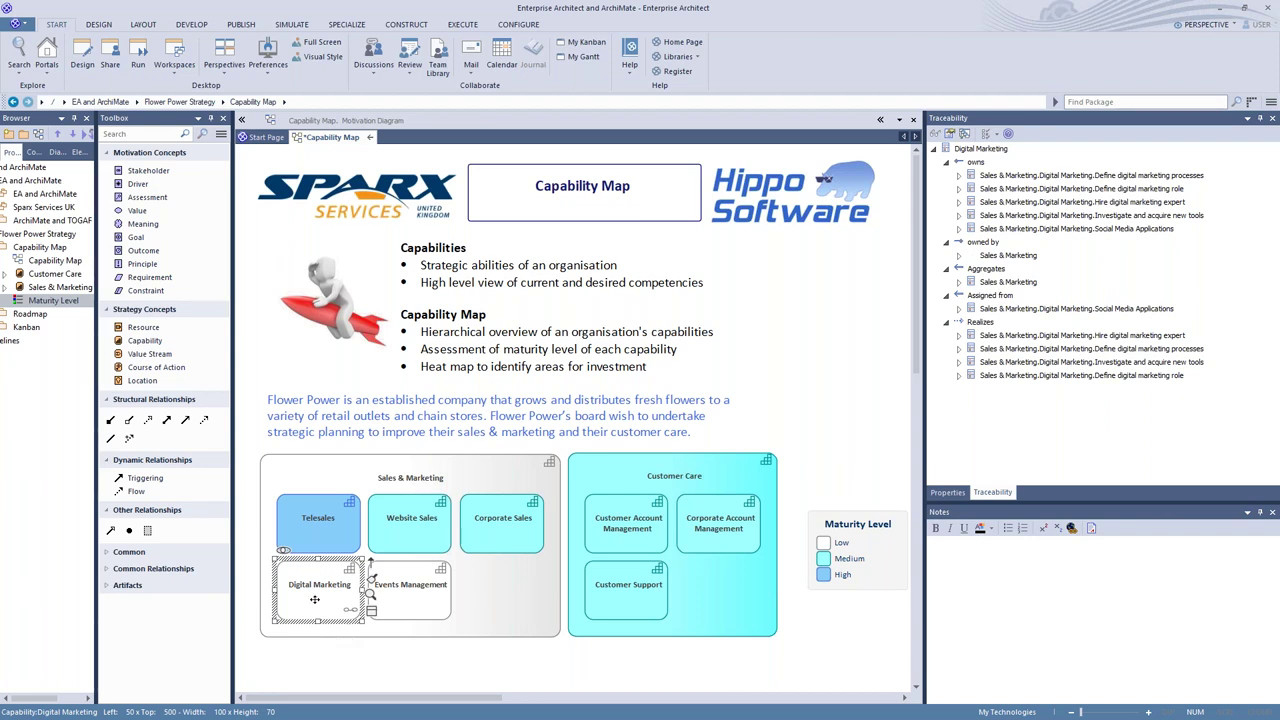
pyautogui.hotkey('ctrl', 'F4')
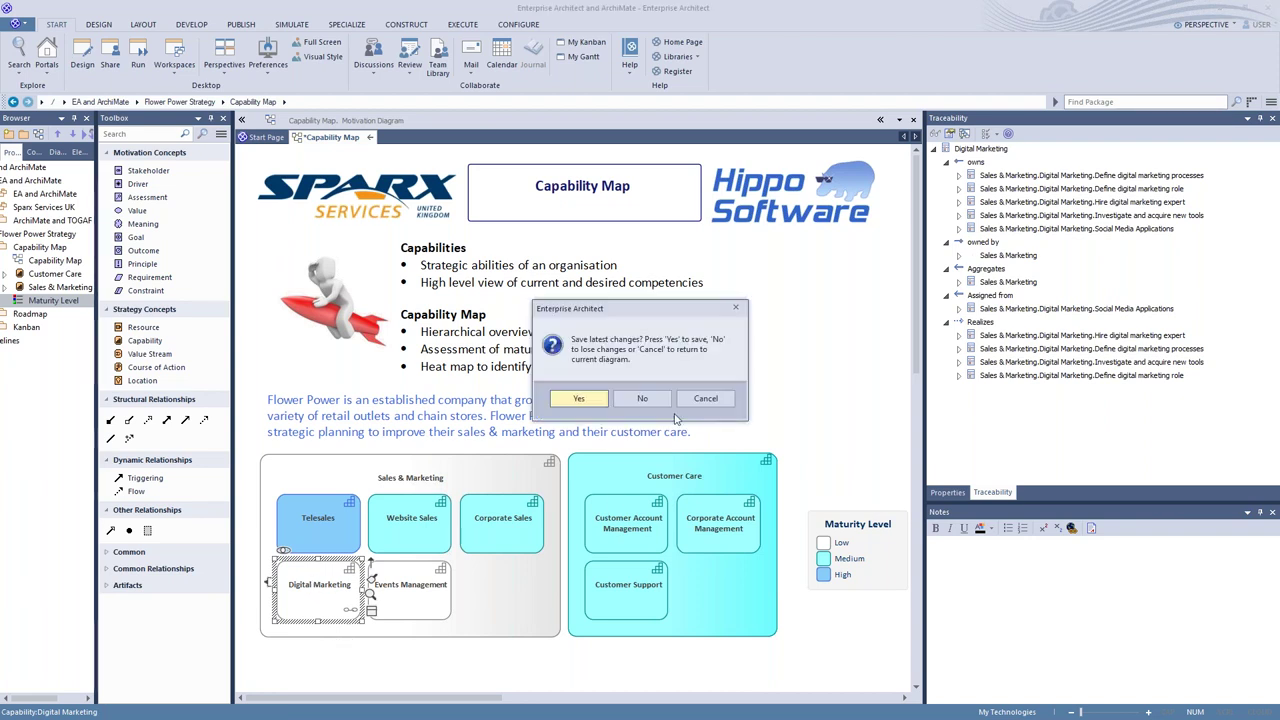
pyautogui.click(587, 403)
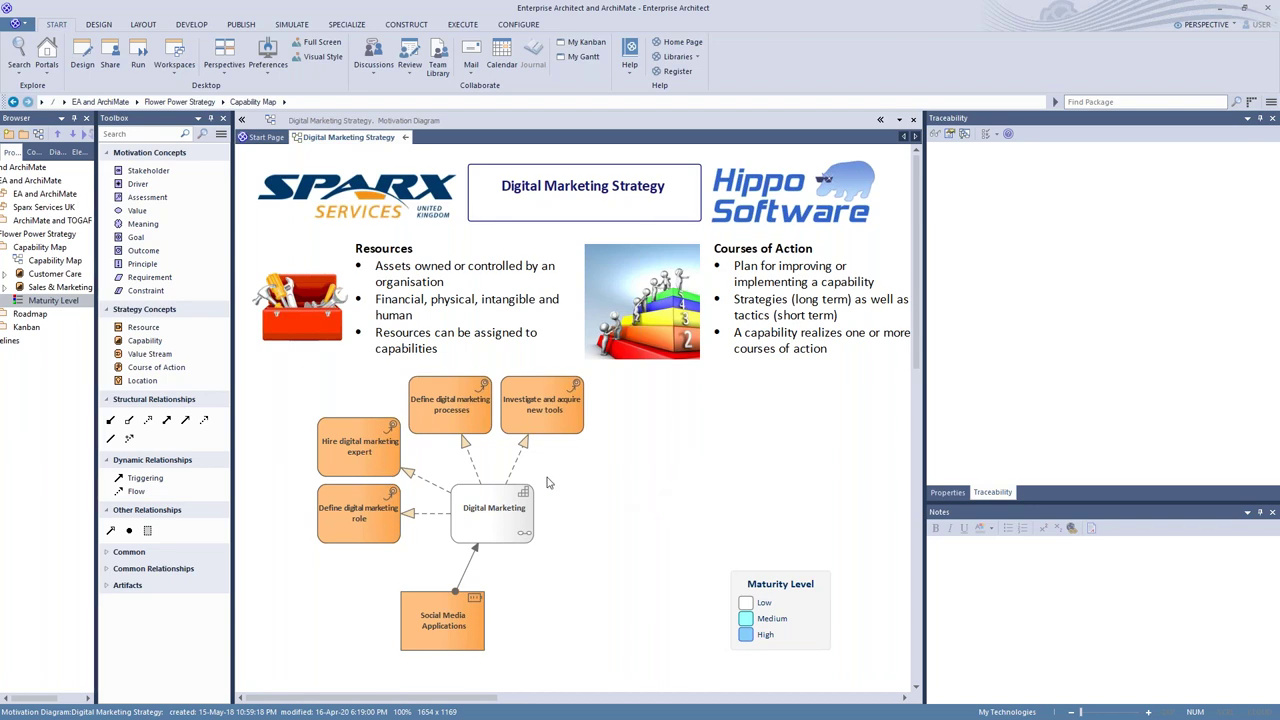
# Step: Add a Digital Marketing expertise resource beside Social Media Applications and connect it to the Digital Marketing capability with an assignment relationship
pyautogui.click(487, 331)
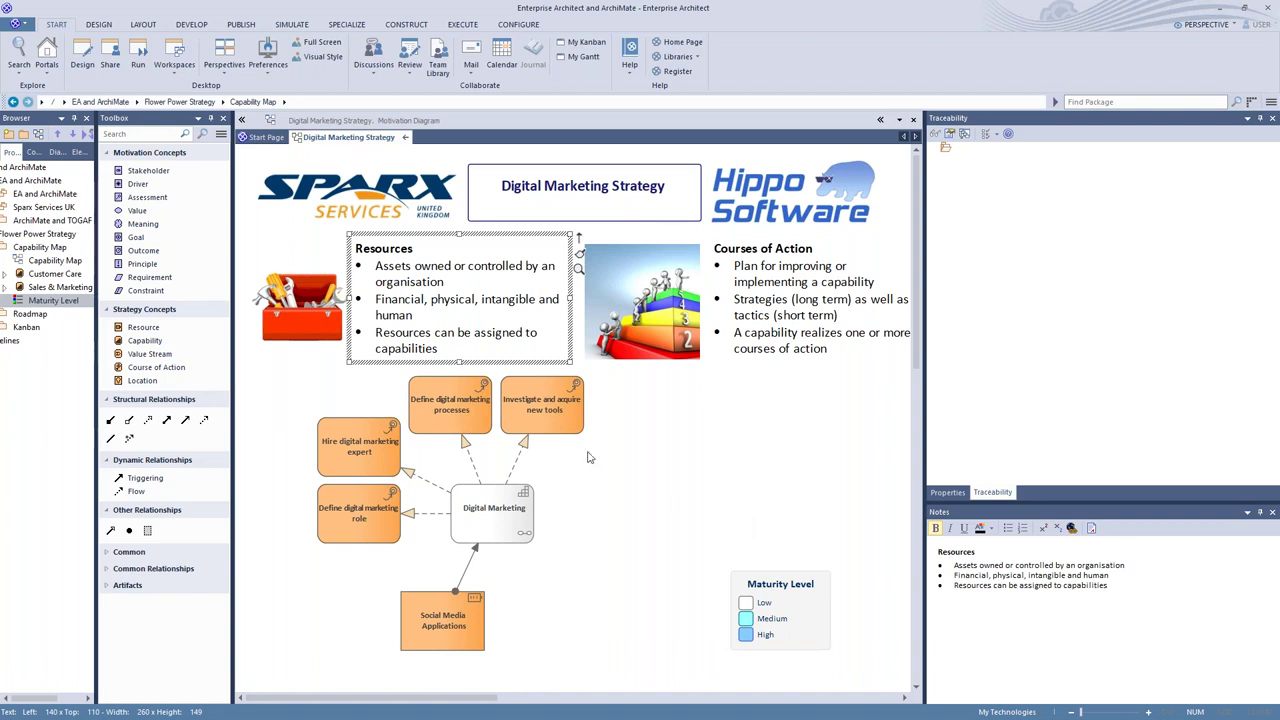
pyautogui.click(144, 332)
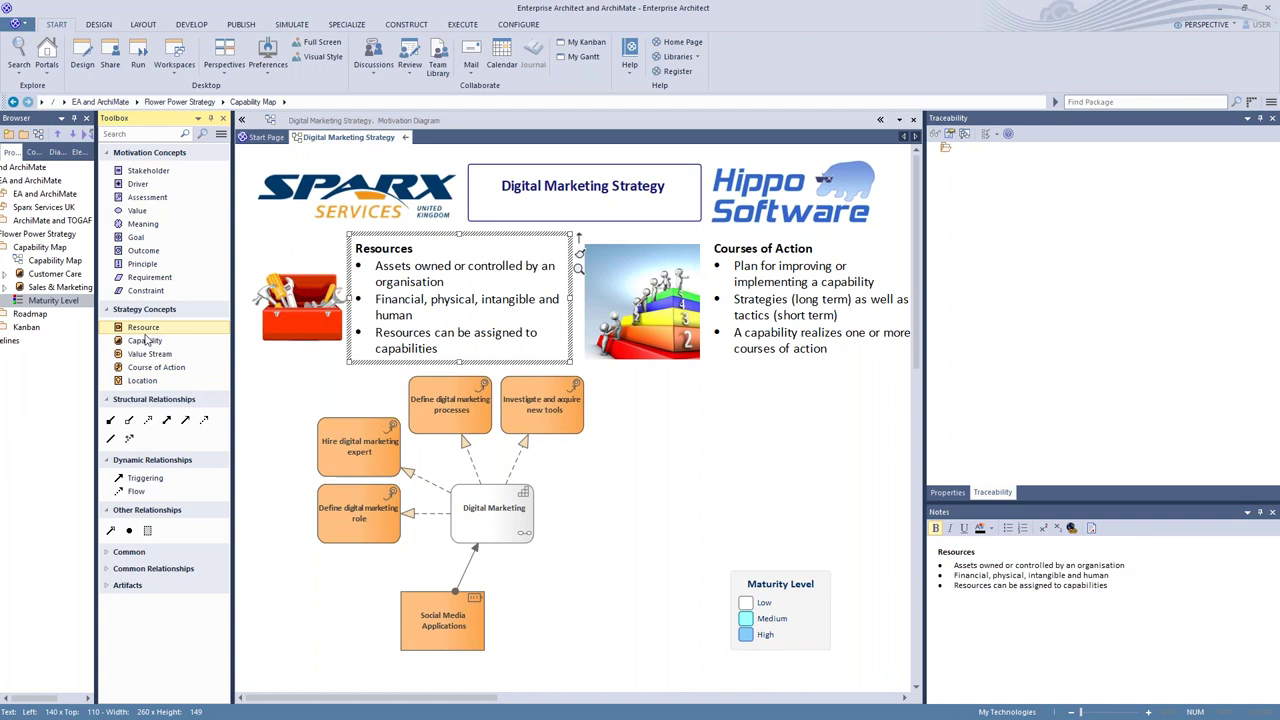
pyautogui.click(512, 594)
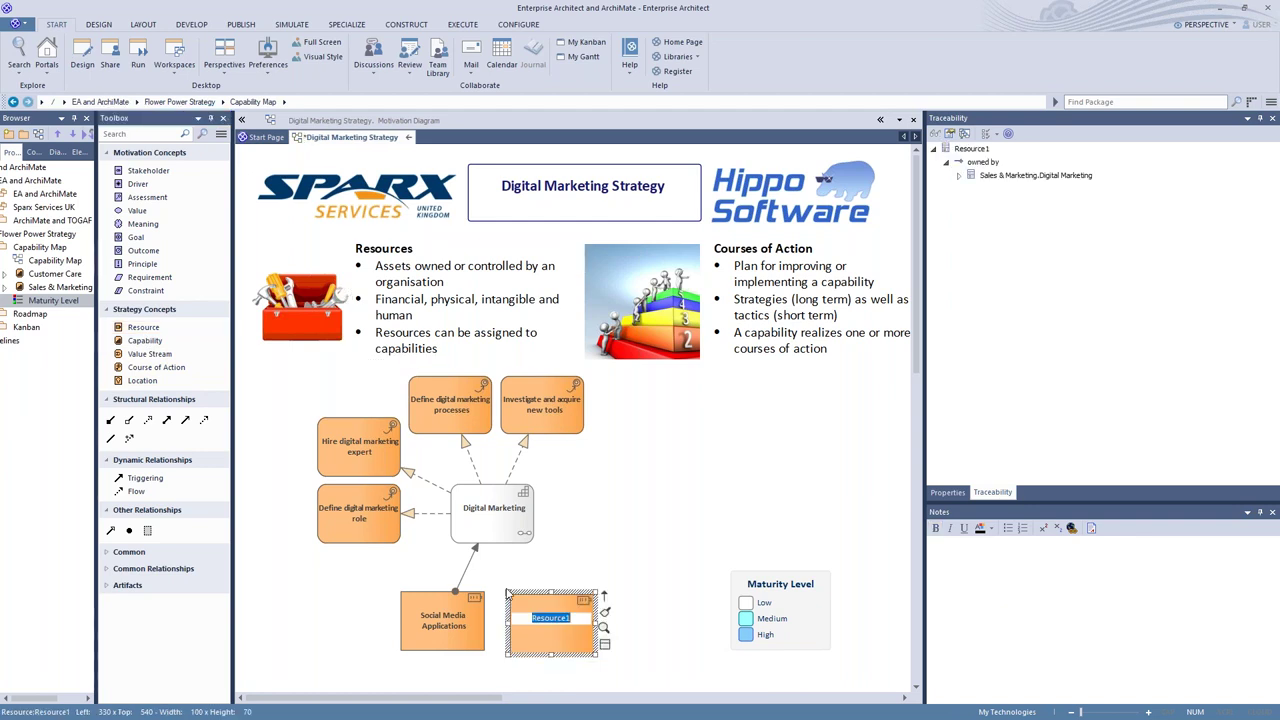
pyautogui.write('Digital Marketing expertise')
pyautogui.press('Return')
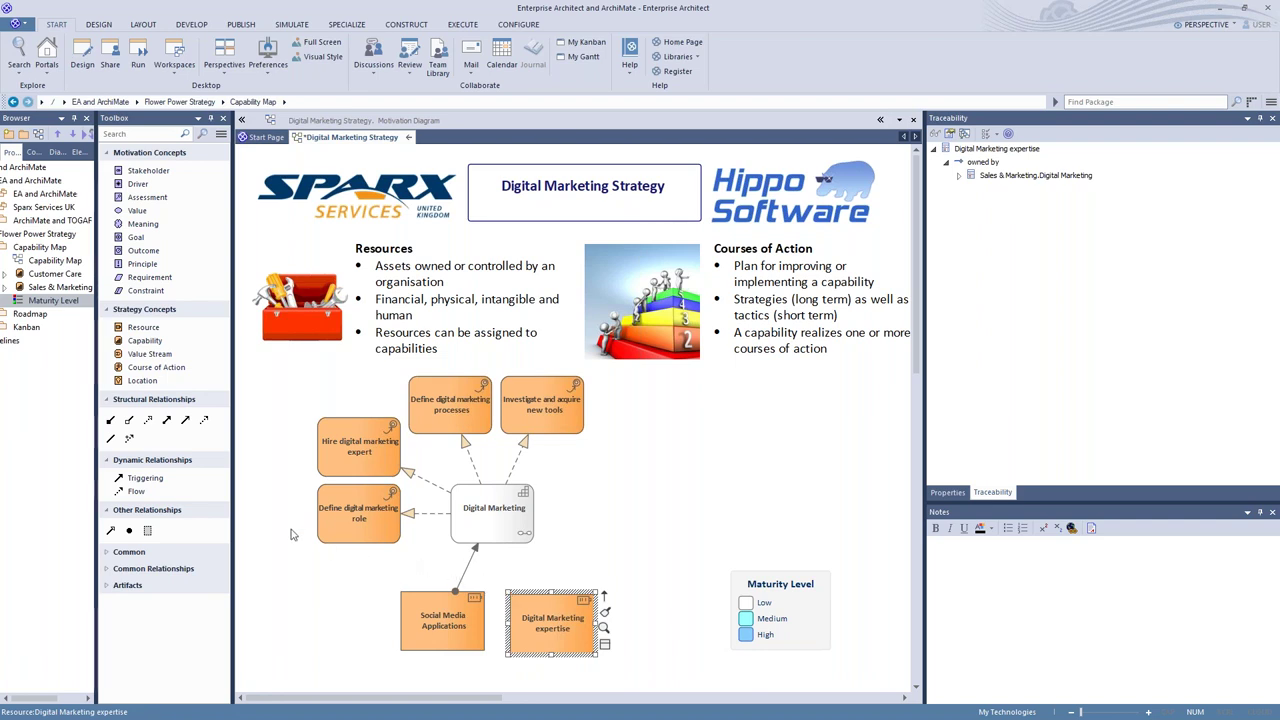
pyautogui.click(167, 422)
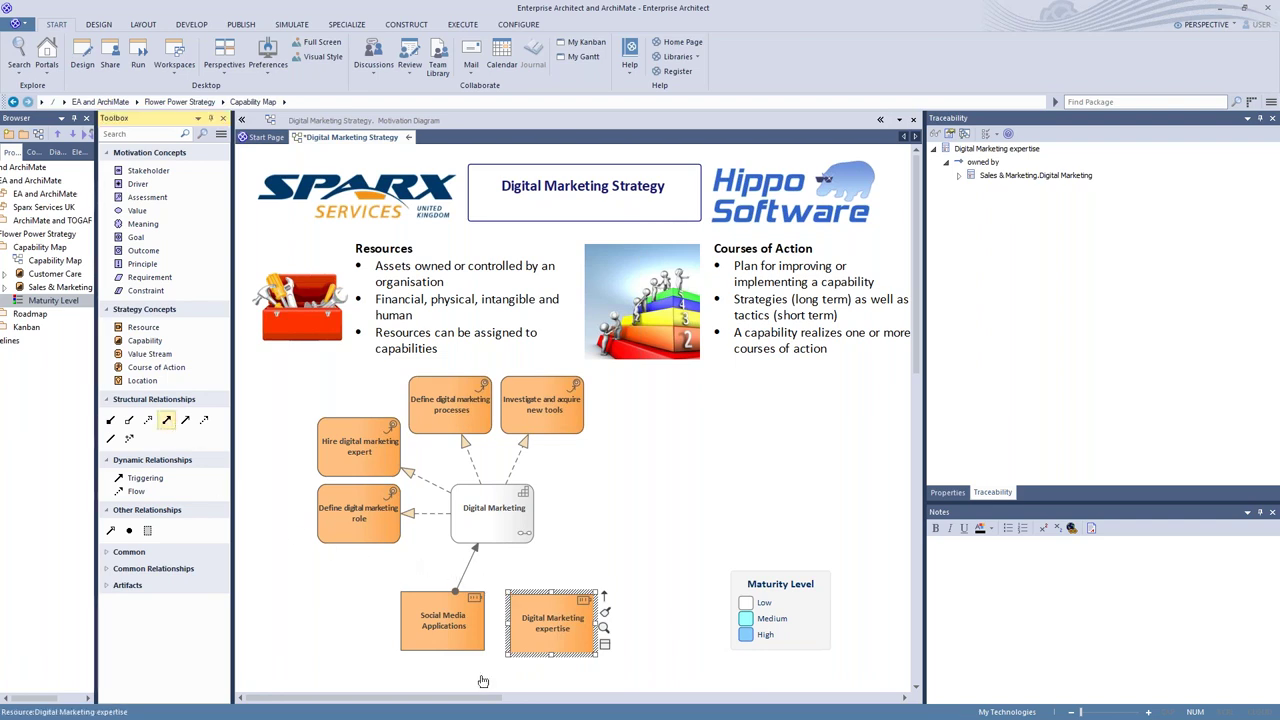
pyautogui.moveTo(552, 628); pyautogui.dragTo(505, 525)
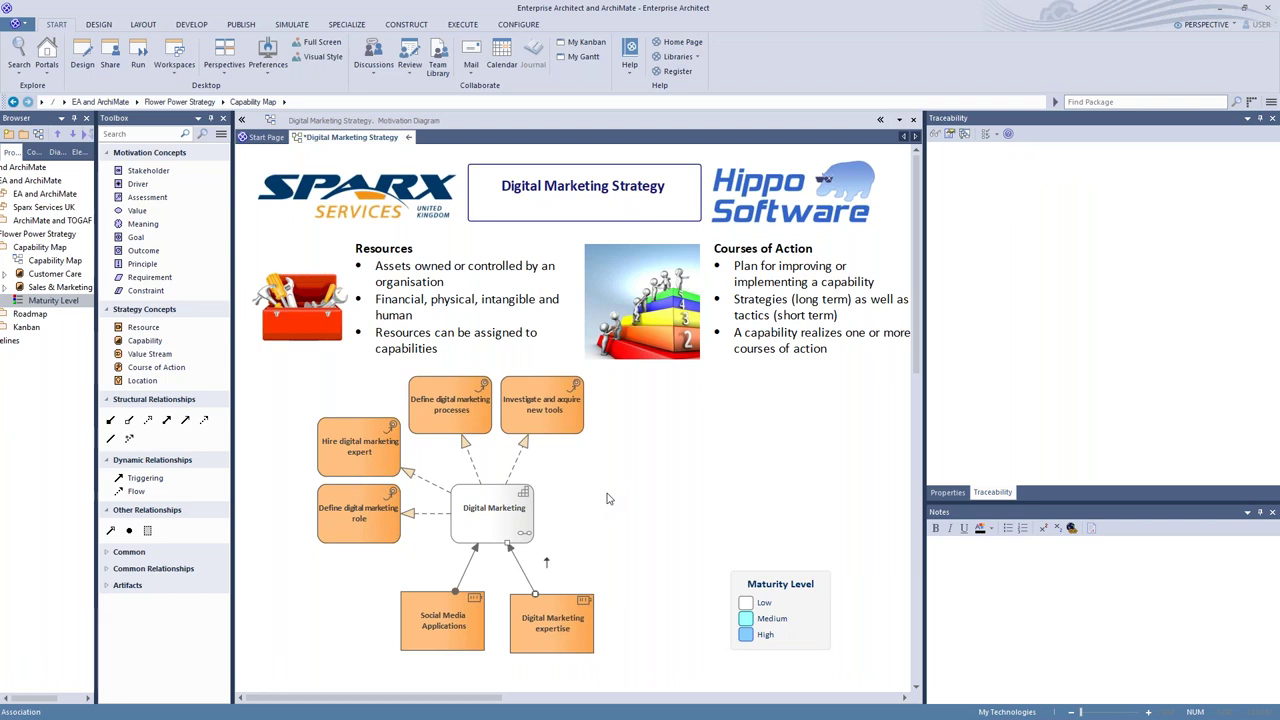
# Step: Add a course of action named Develop a Training Programme beside the Digital Marketing capability
pyautogui.click(822, 268)
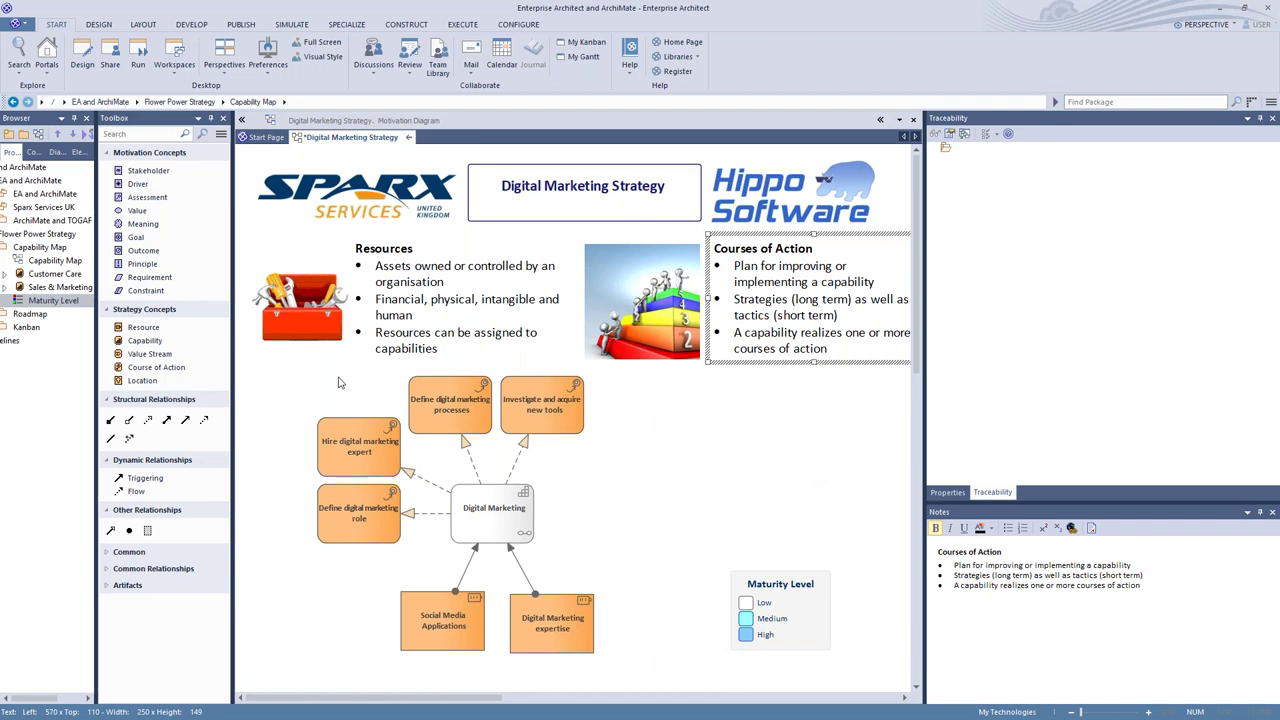
pyautogui.click(150, 367)
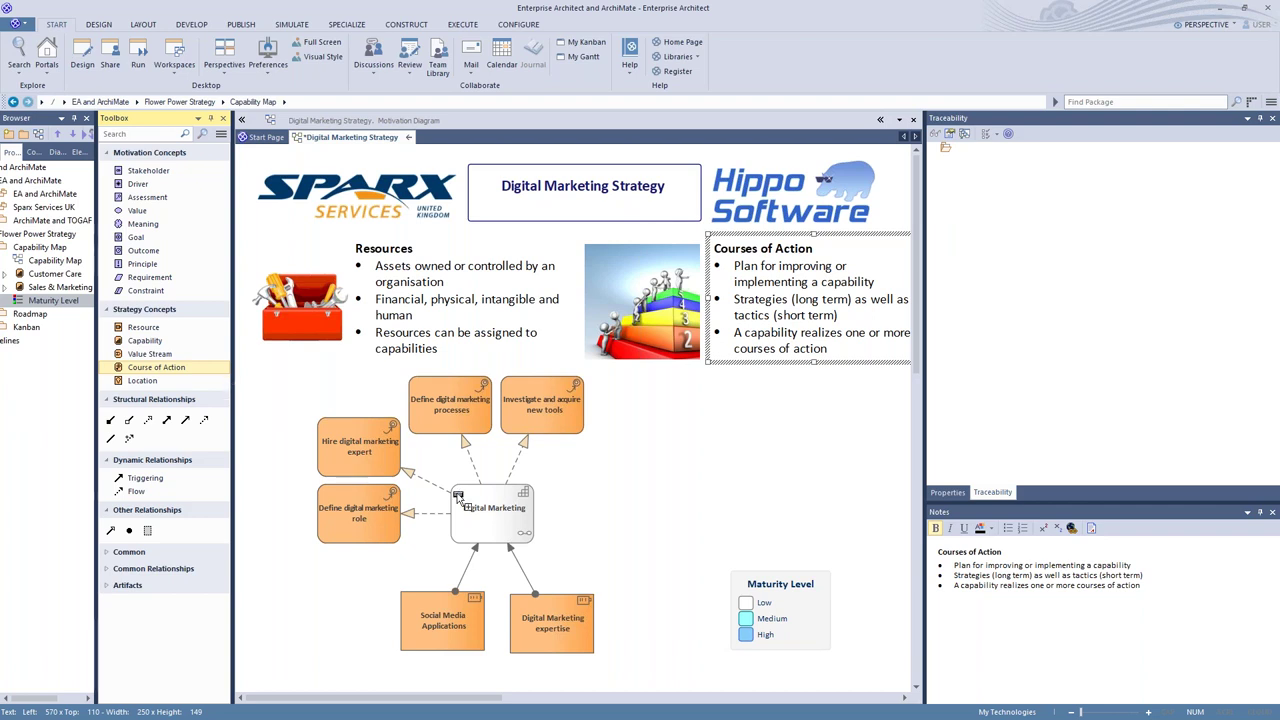
pyautogui.click(590, 450)
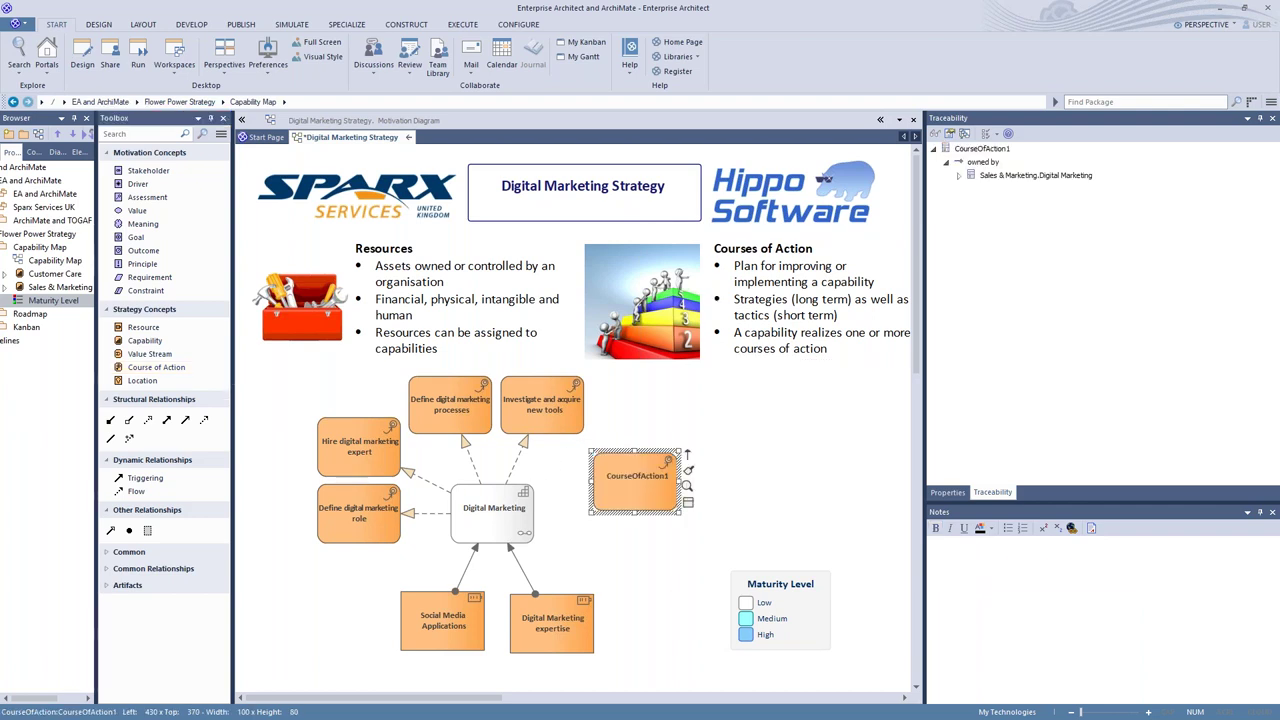
pyautogui.press('F2')
pyautogui.write('De')
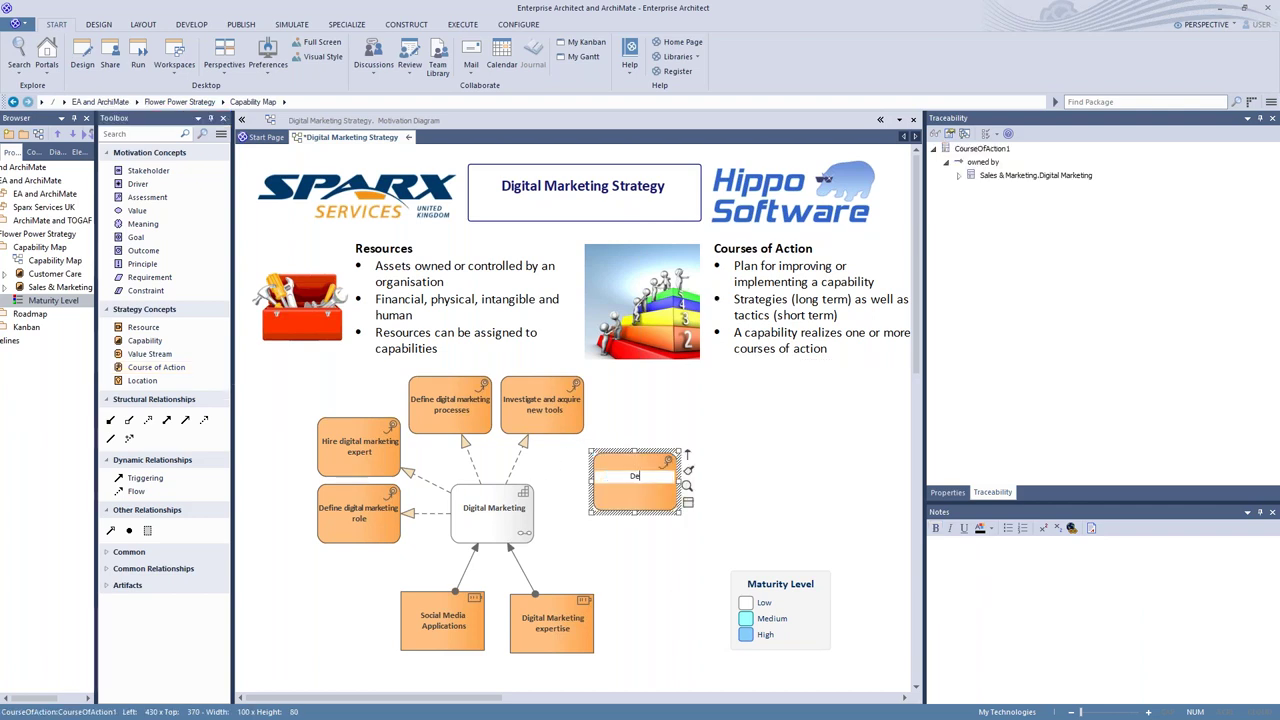
pyautogui.write('velop a Training Programme')
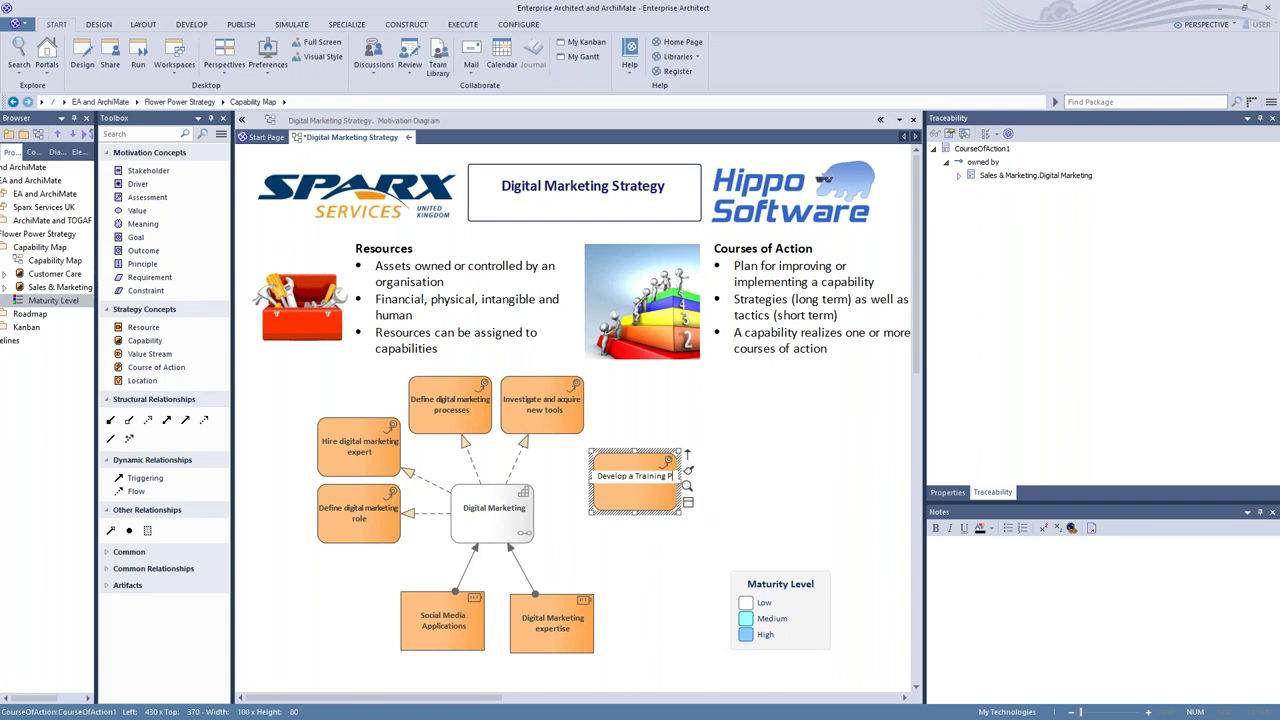
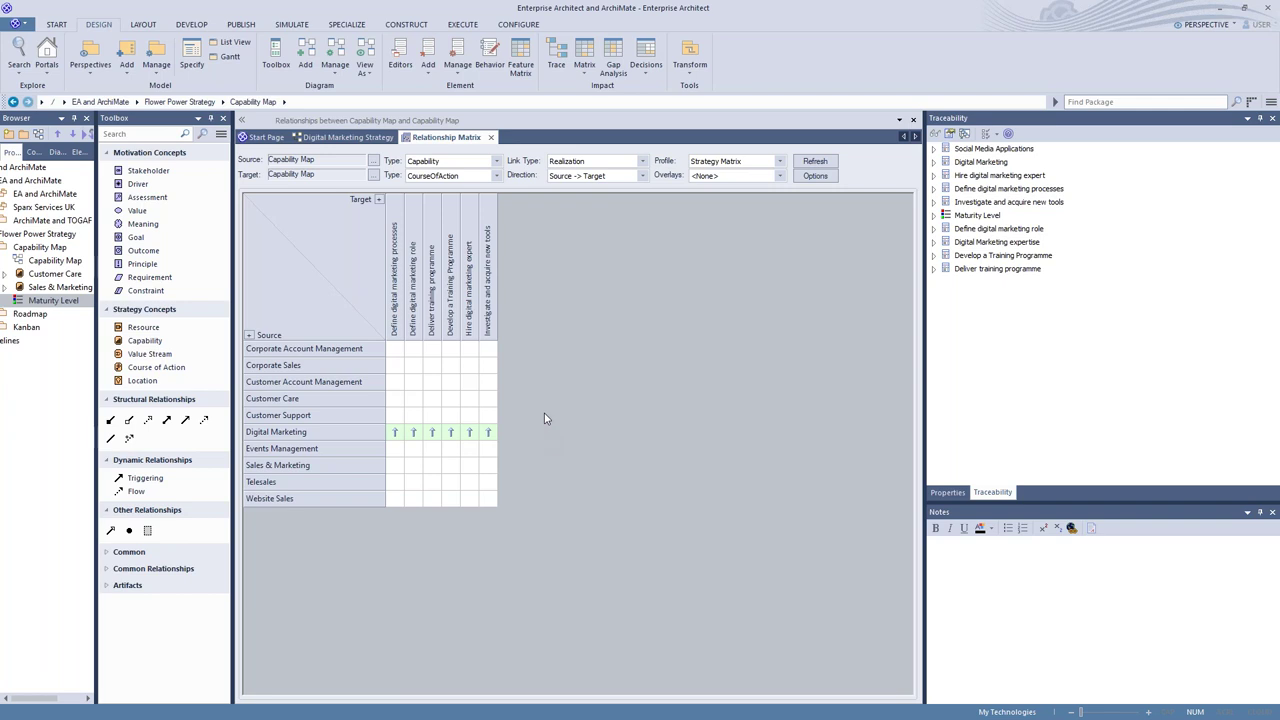
# Step: Set the relationship matrix options to highlight both source and target elements without relationships
pyautogui.click(815, 177)
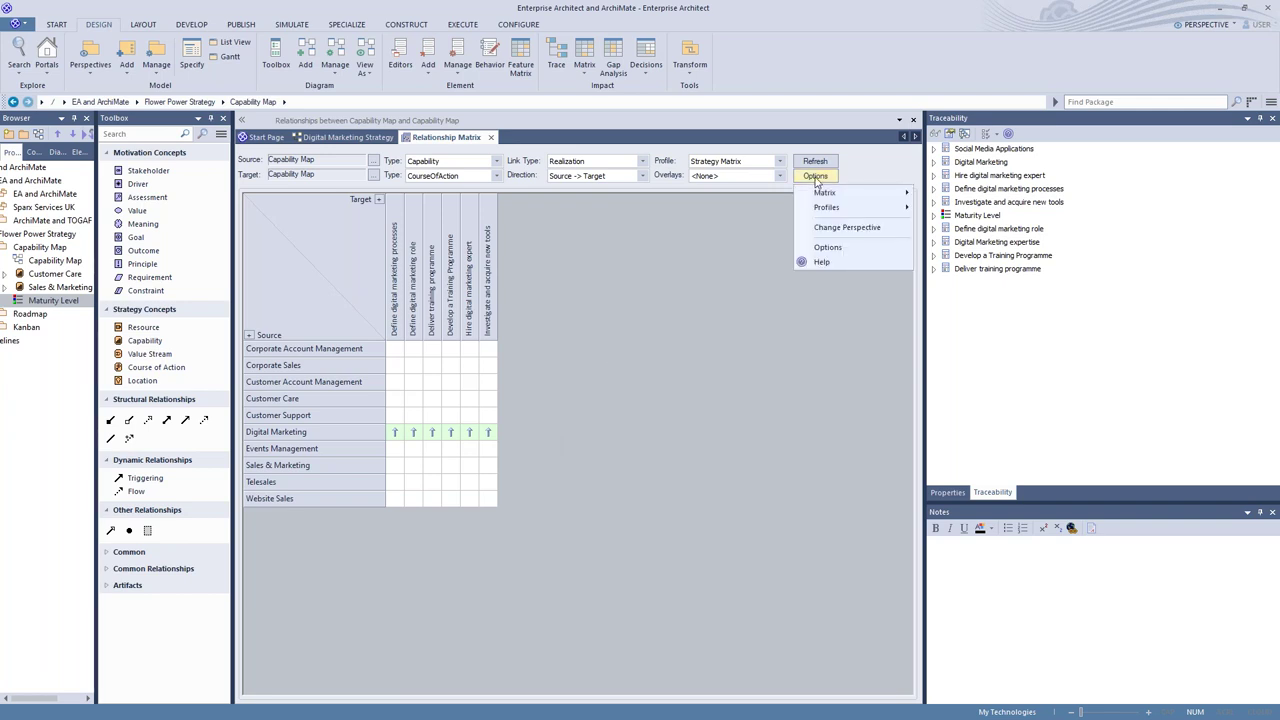
pyautogui.click(820, 248)
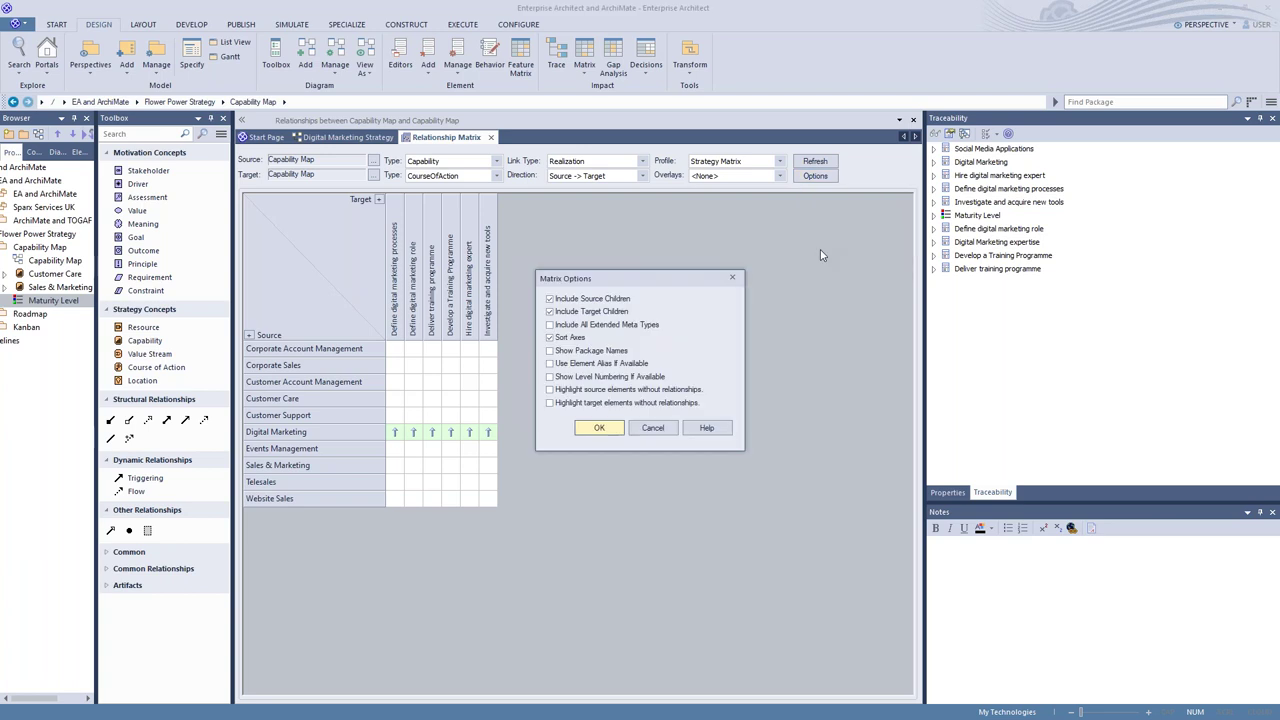
pyautogui.click(550, 391)
pyautogui.click(551, 404)
pyautogui.click(600, 428)
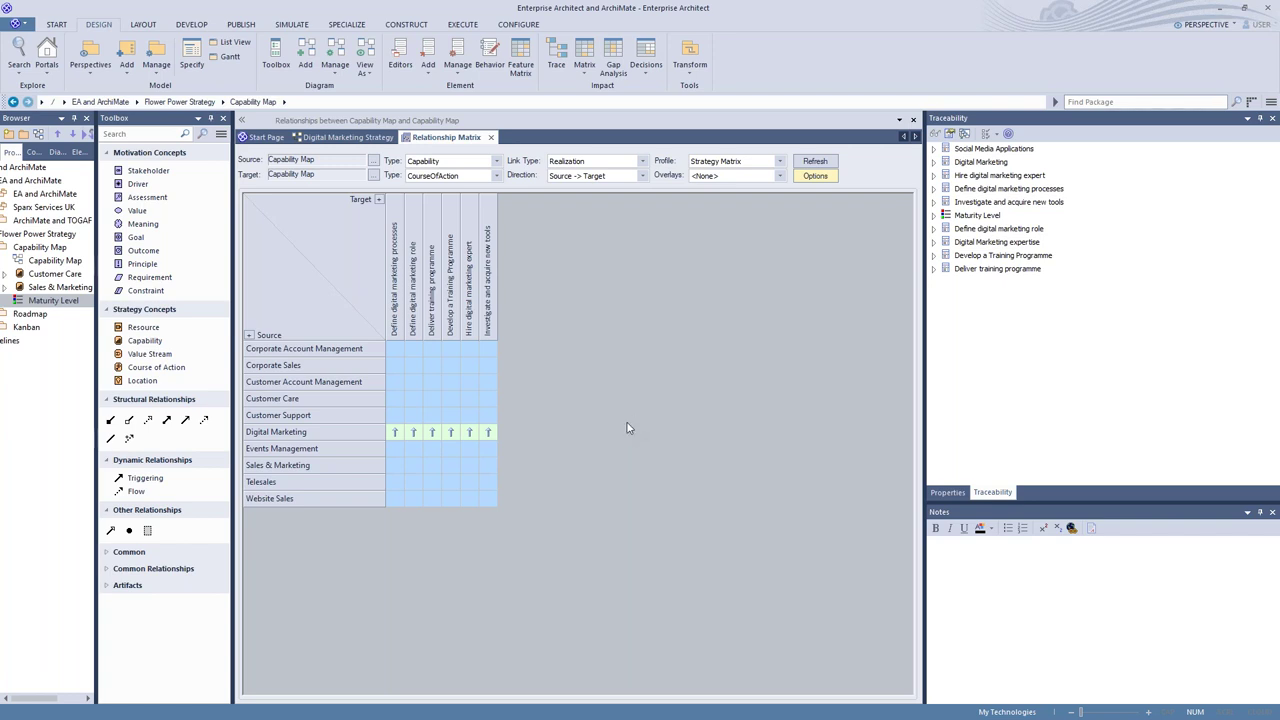
pyautogui.rightClick(471, 386)
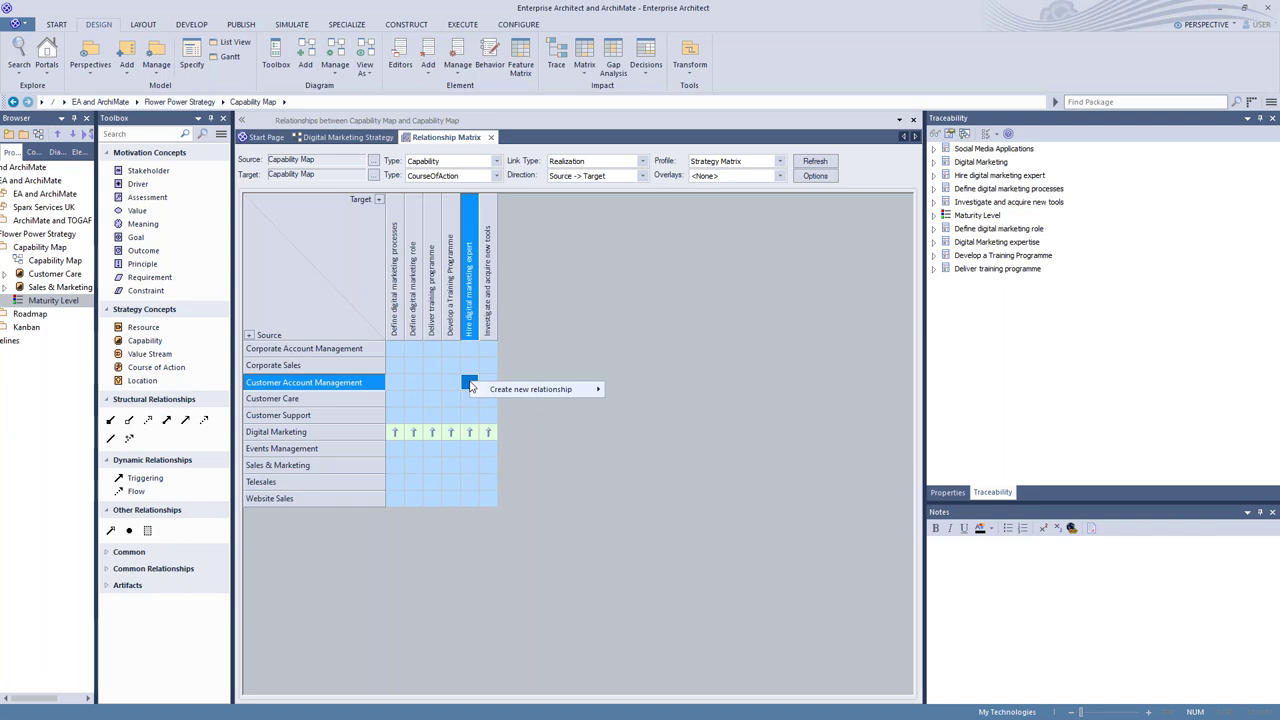
pyautogui.moveTo(545, 390)
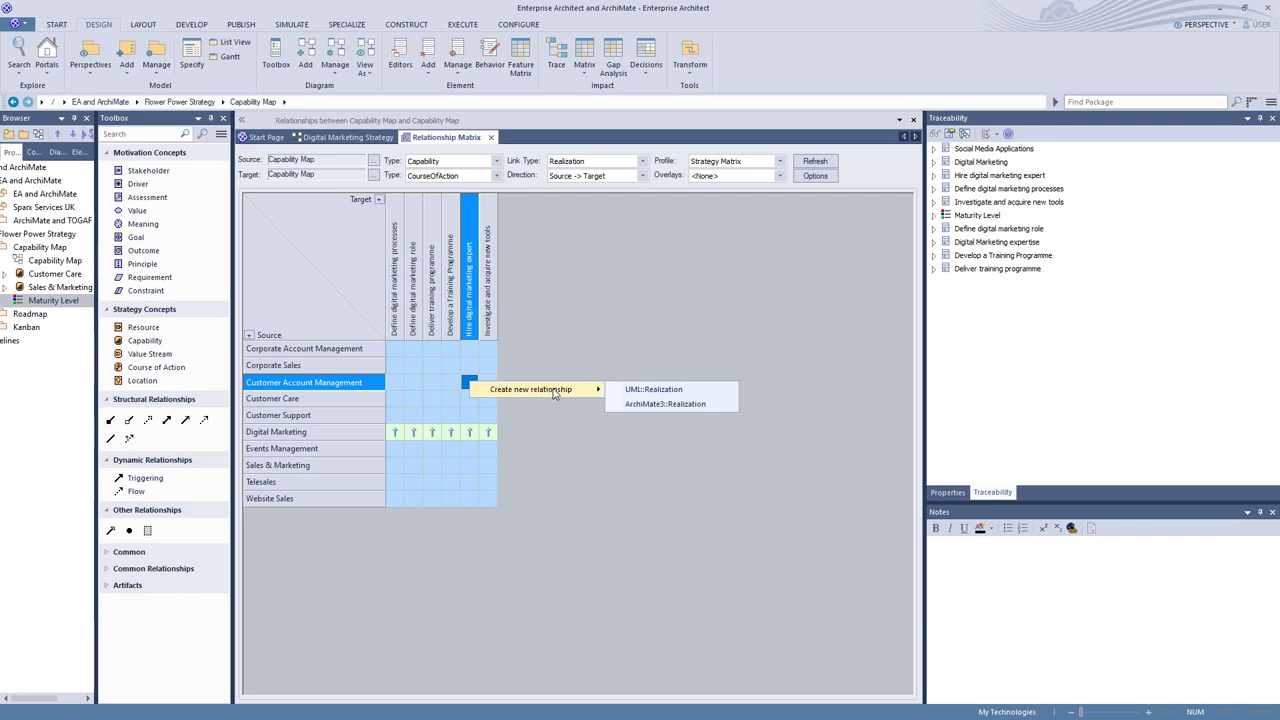
pyautogui.click(701, 275)
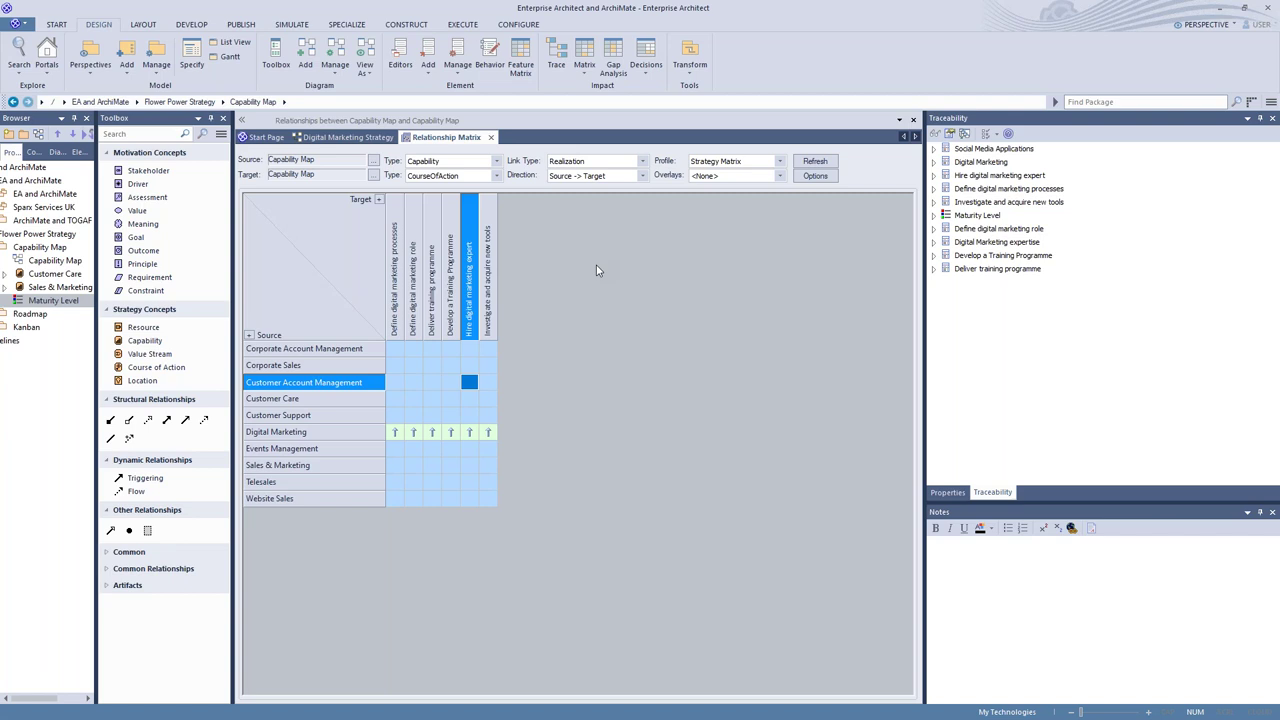
# Step: Close the relationship matrix, return to the EA and ArchiMate overview and open the Roadmap diagram
pyautogui.click(492, 137)
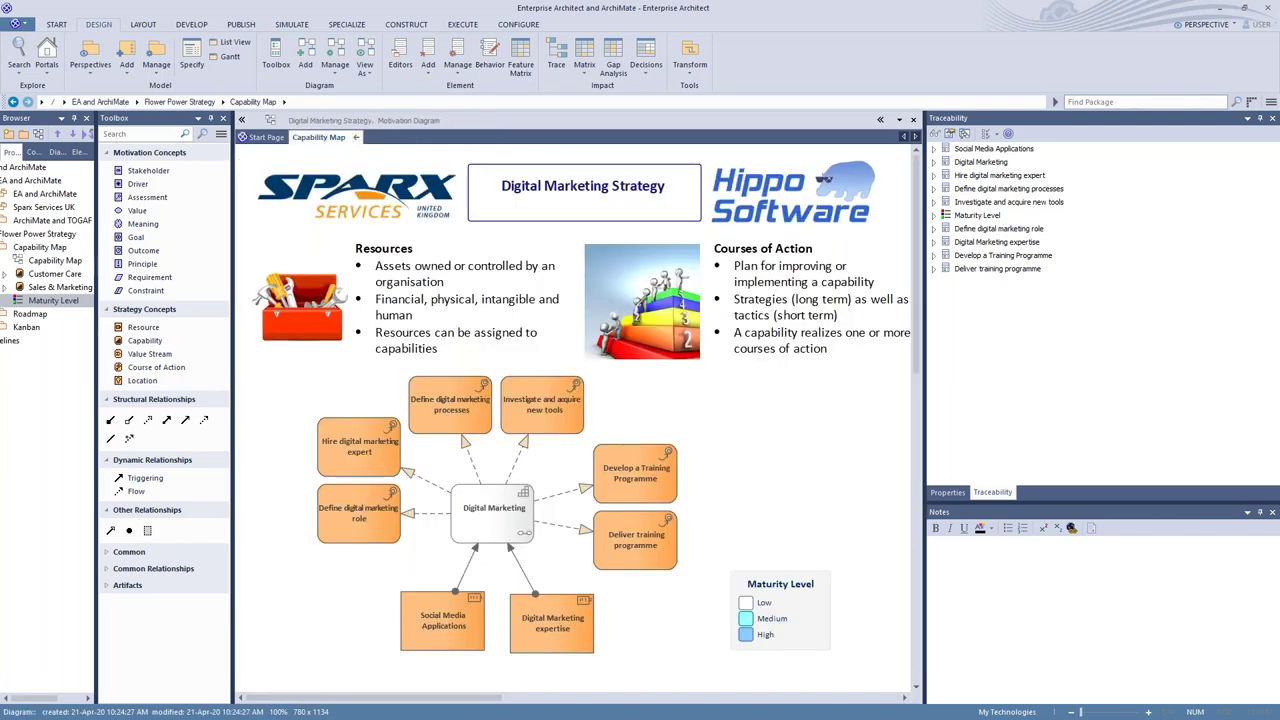
pyautogui.press('BackSpace')
pyautogui.press('BackSpace')
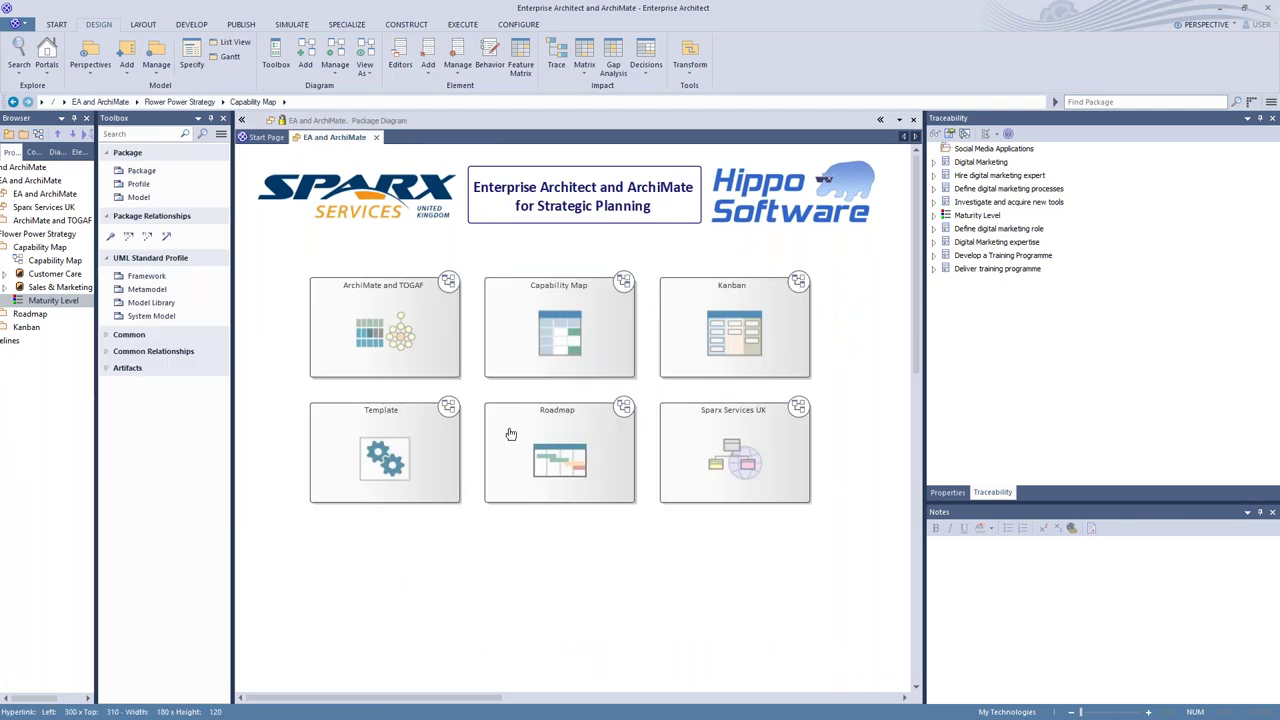
pyautogui.doubleClick(511, 434)
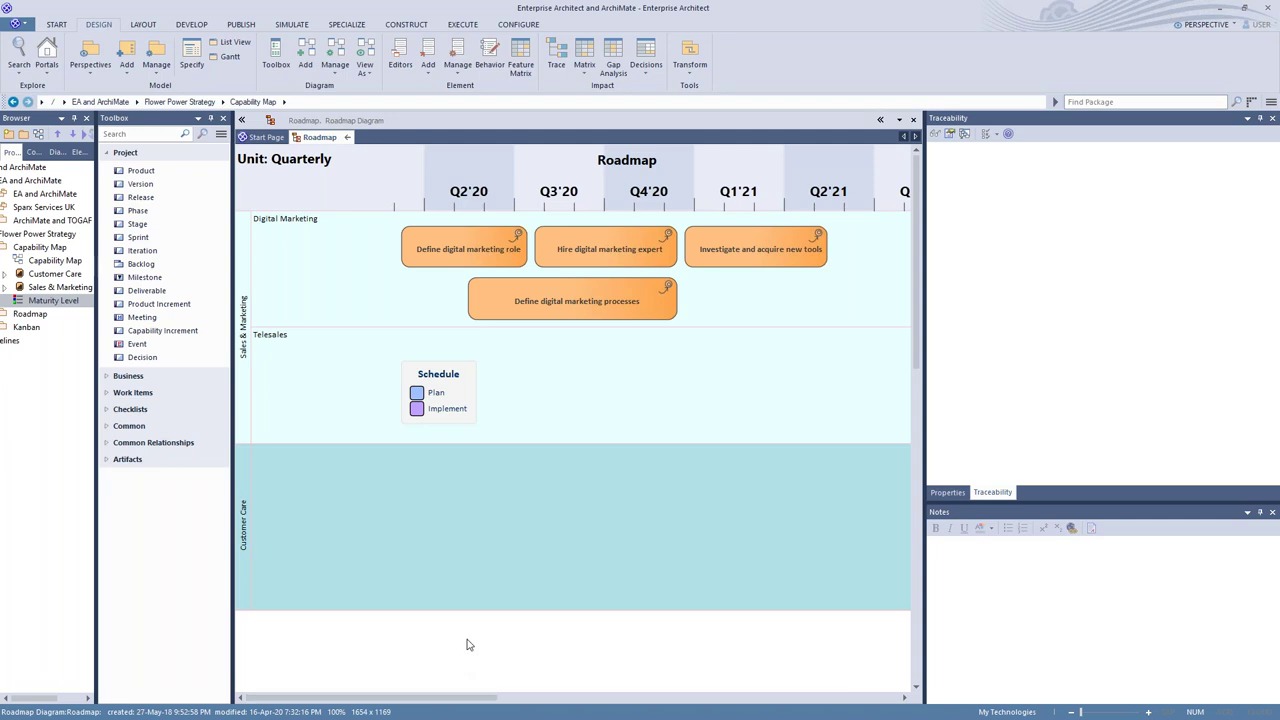
# Step: Set the roadmap timeline's units to Quarterly and tighten the tick spacing so that Q3'21 fits in the visible timeline
pyautogui.rightClick(466, 637)
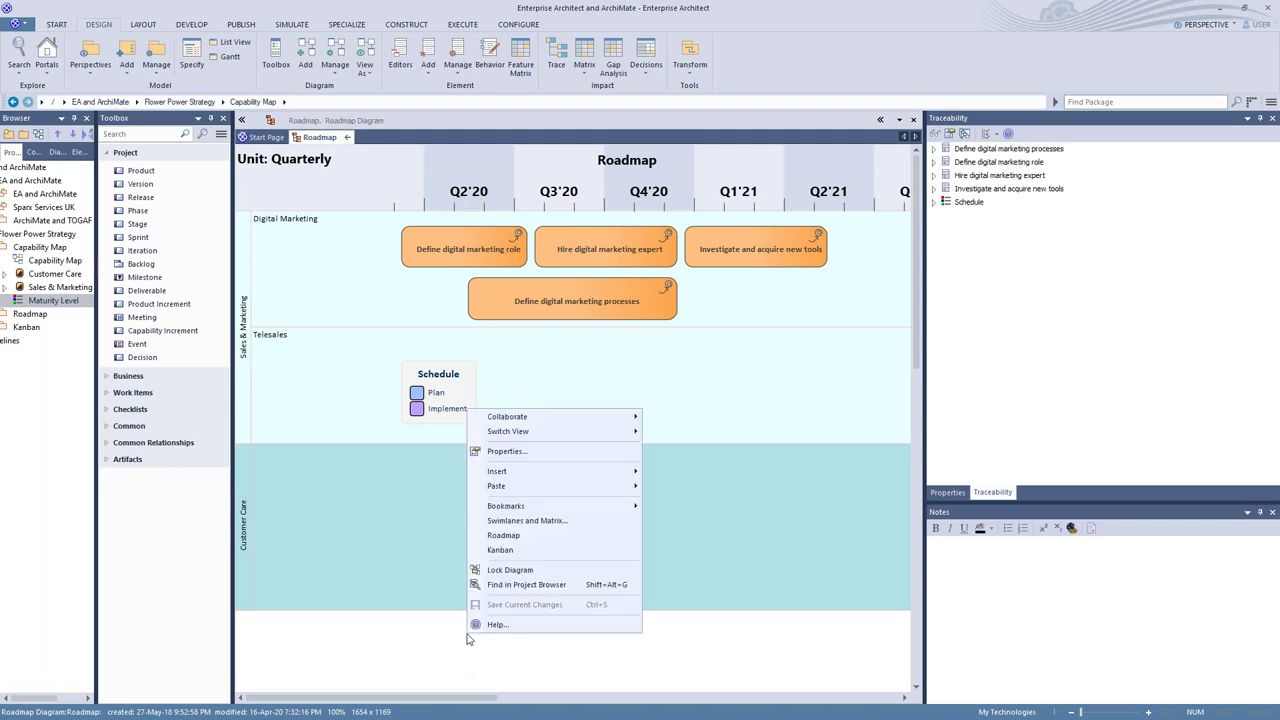
pyautogui.click(503, 537)
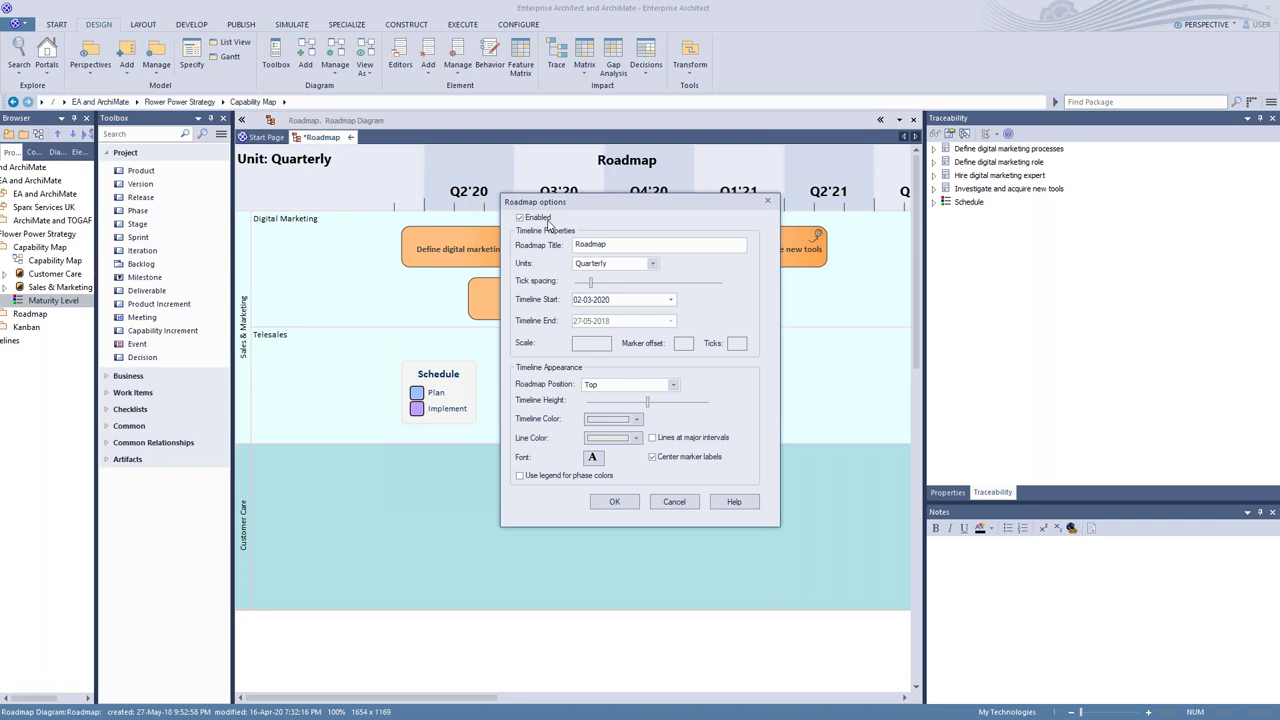
pyautogui.click(620, 244)
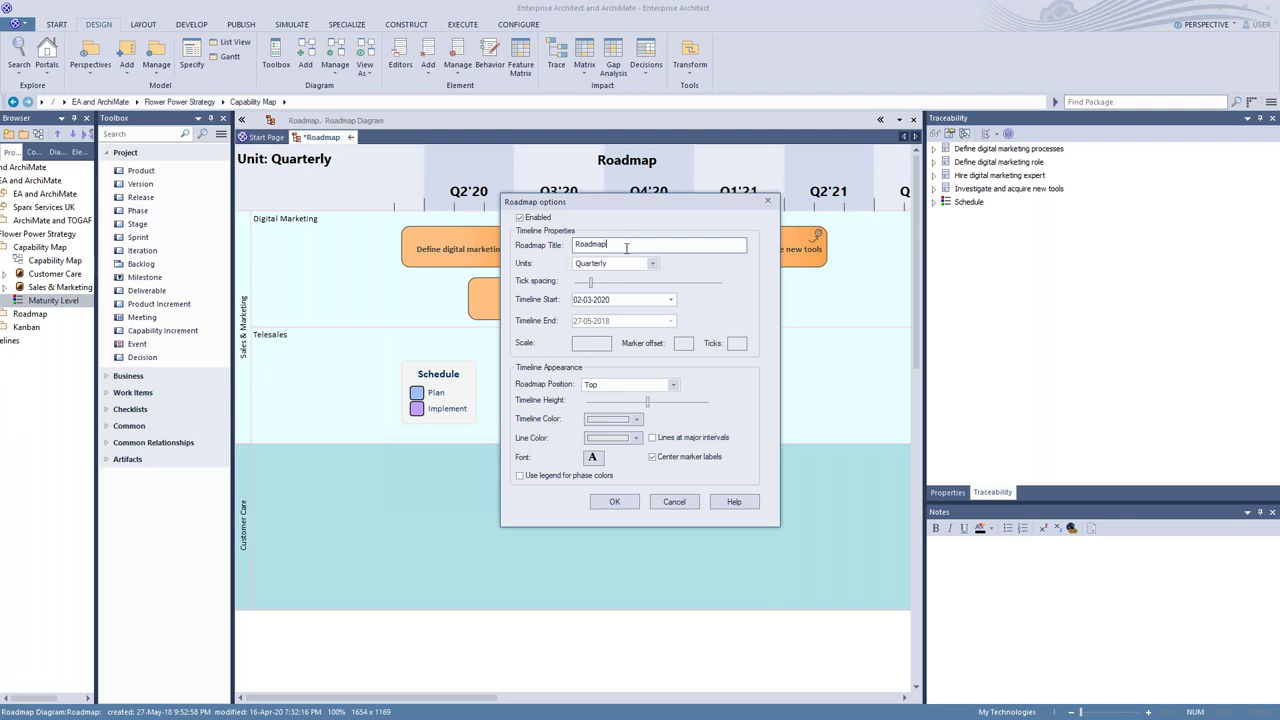
pyautogui.click(653, 263)
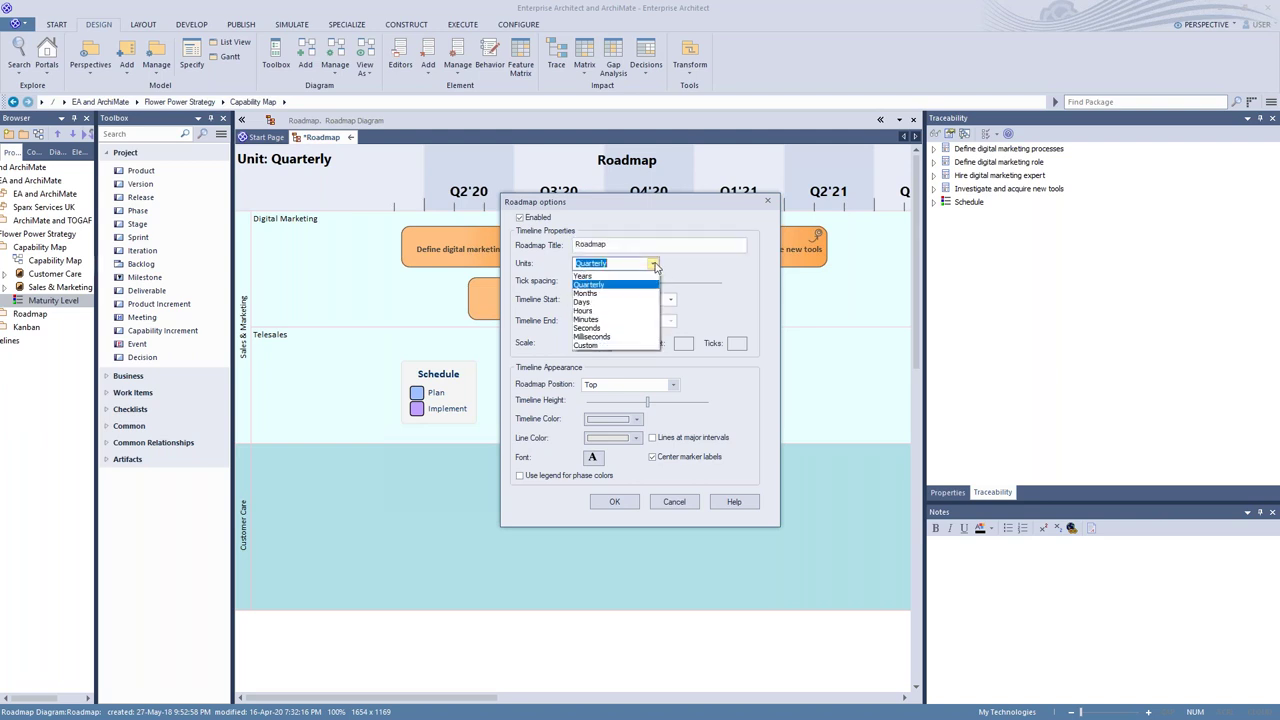
pyautogui.click(607, 286)
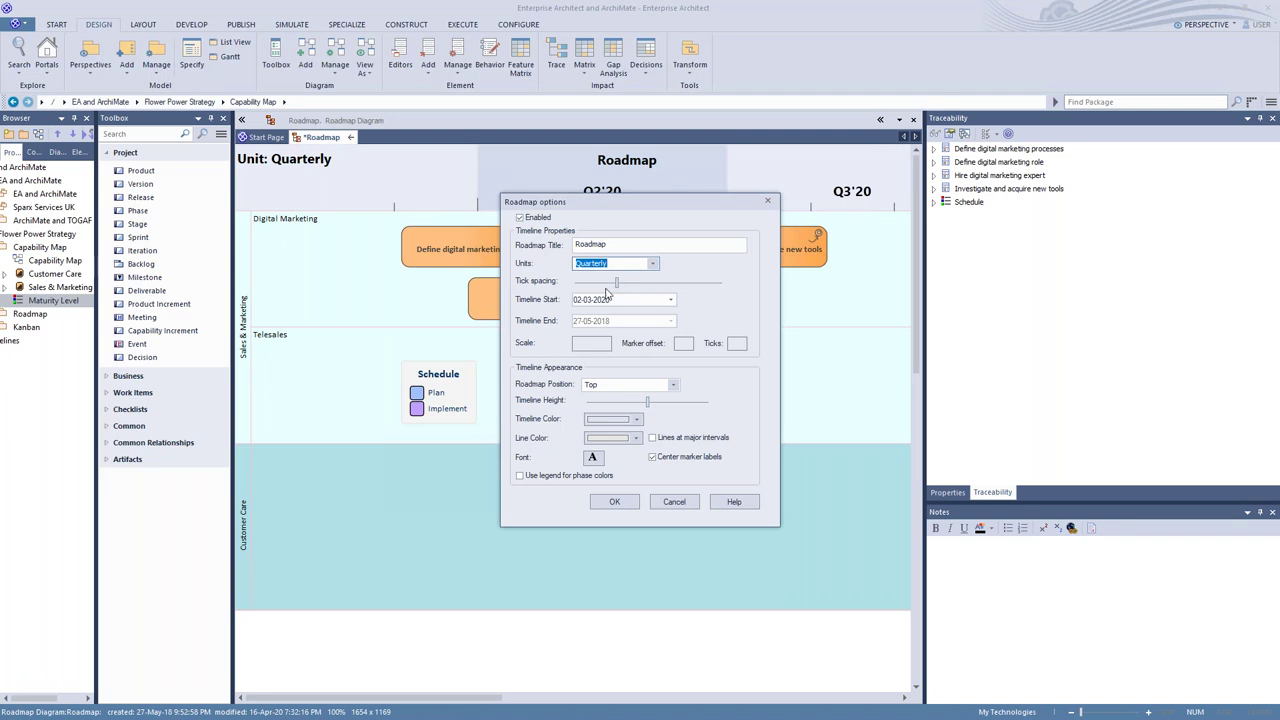
pyautogui.moveTo(617, 287); pyautogui.dragTo(591, 288)
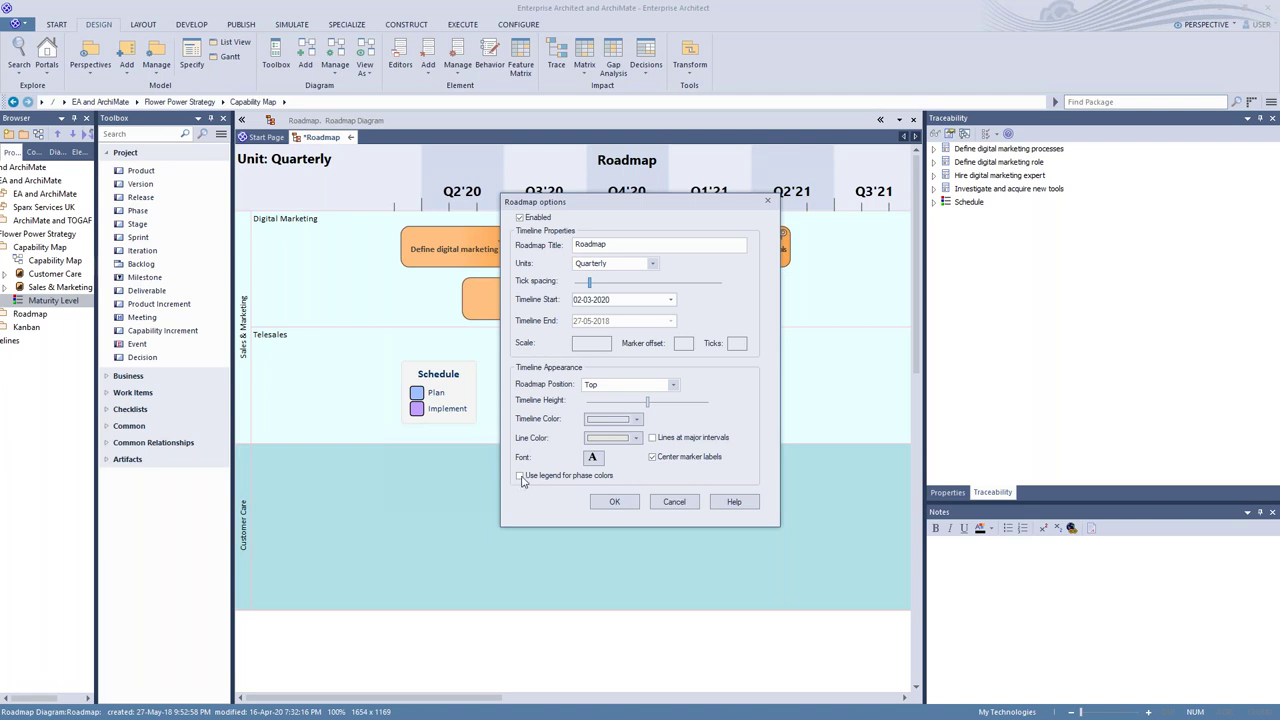
pyautogui.click(615, 503)
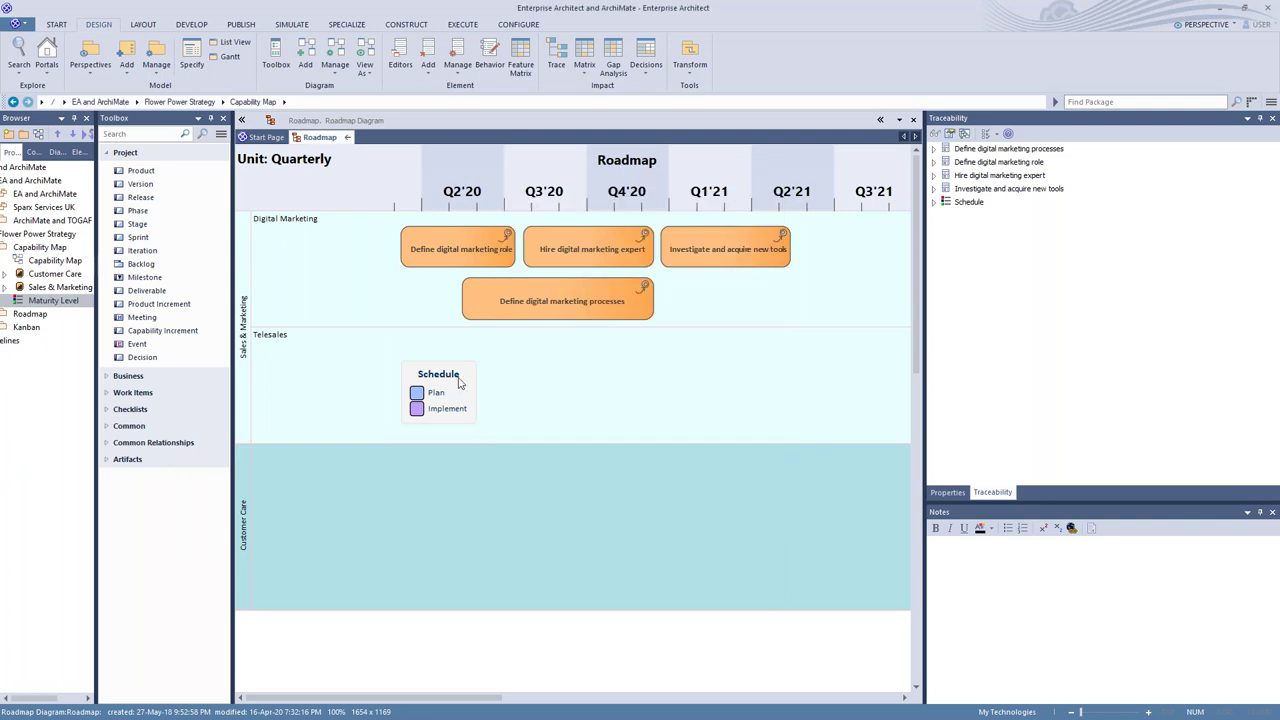
# Step: Turn on automatic colouring for the Schedule legend so the Plan and Implement phases colour the roadmap's courses of action
pyautogui.doubleClick(441, 374)
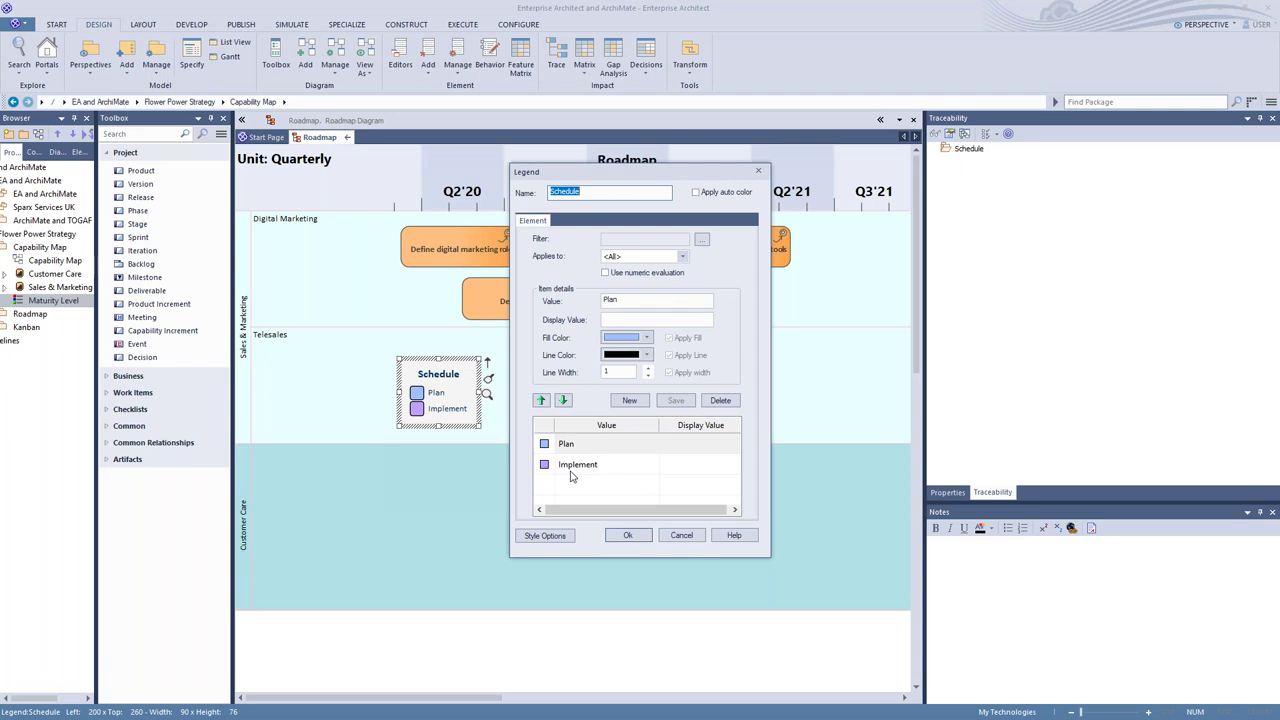
pyautogui.click(697, 193)
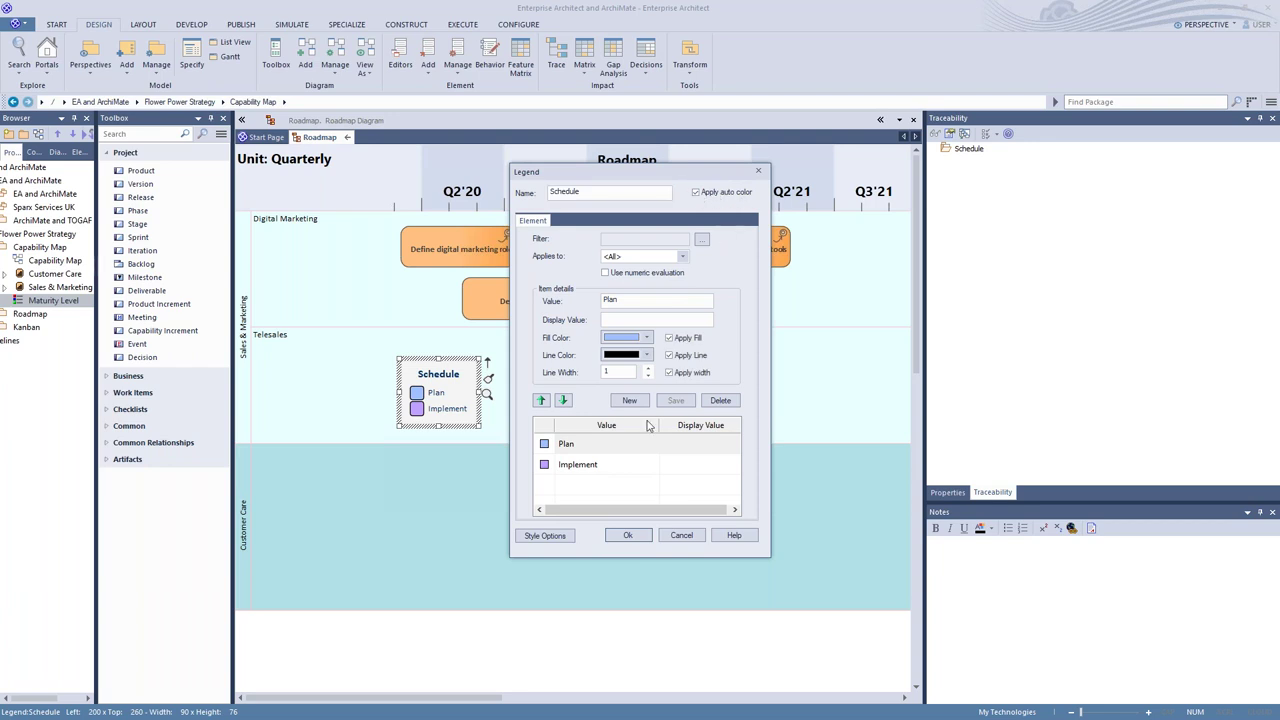
pyautogui.click(628, 535)
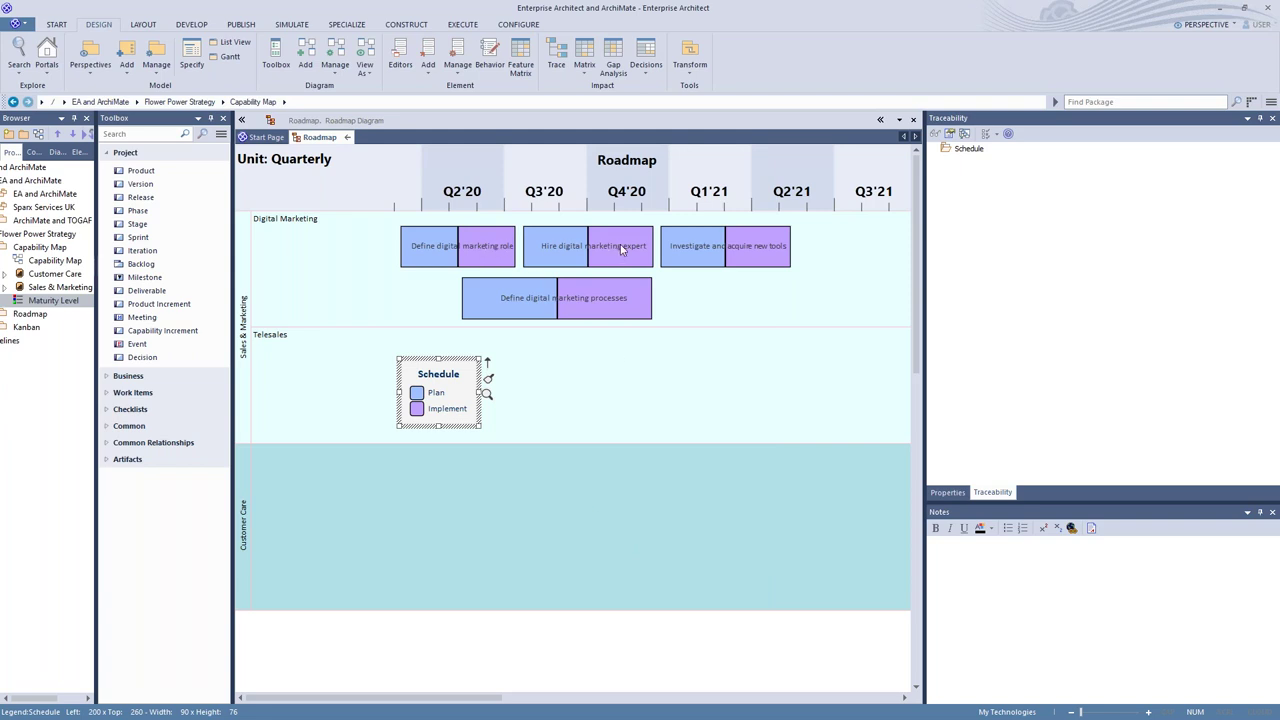
# Step: Shorten the Plan phase of the Define digital marketing role and Hire digital marketing expert bars so Implement starts earlier
pyautogui.click(452, 234)
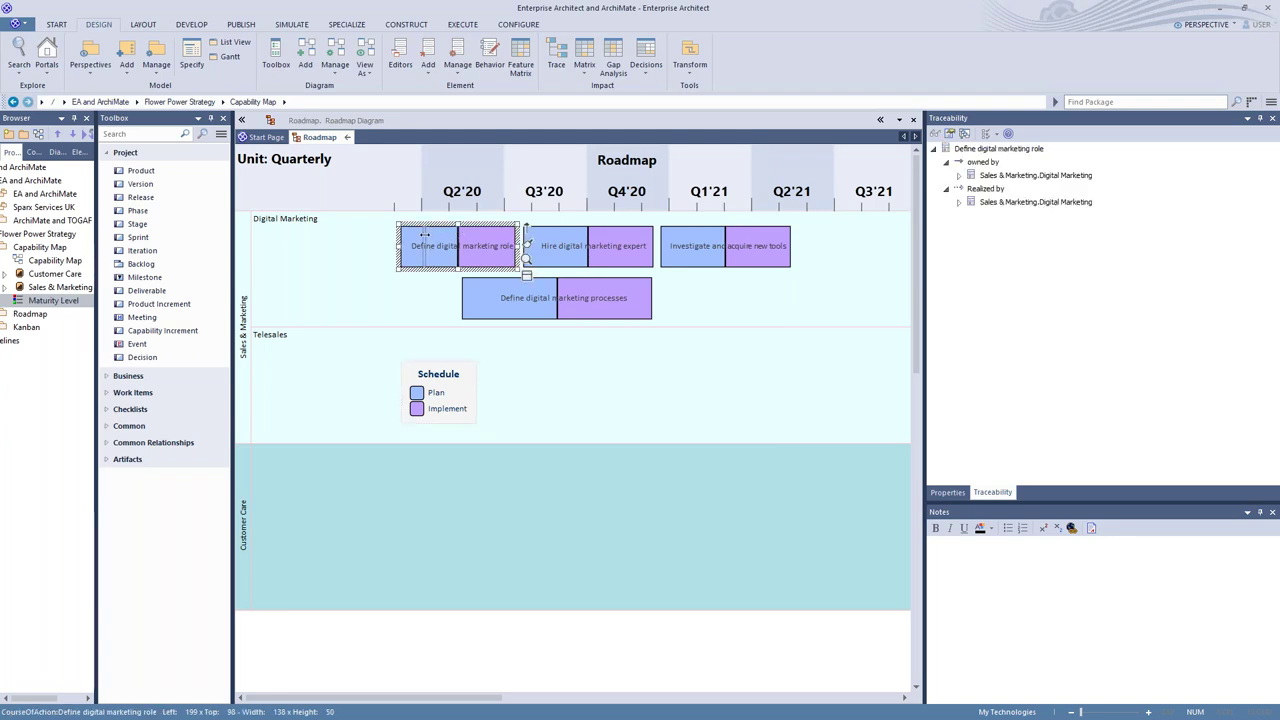
pyautogui.moveTo(425, 234); pyautogui.dragTo(424, 234)
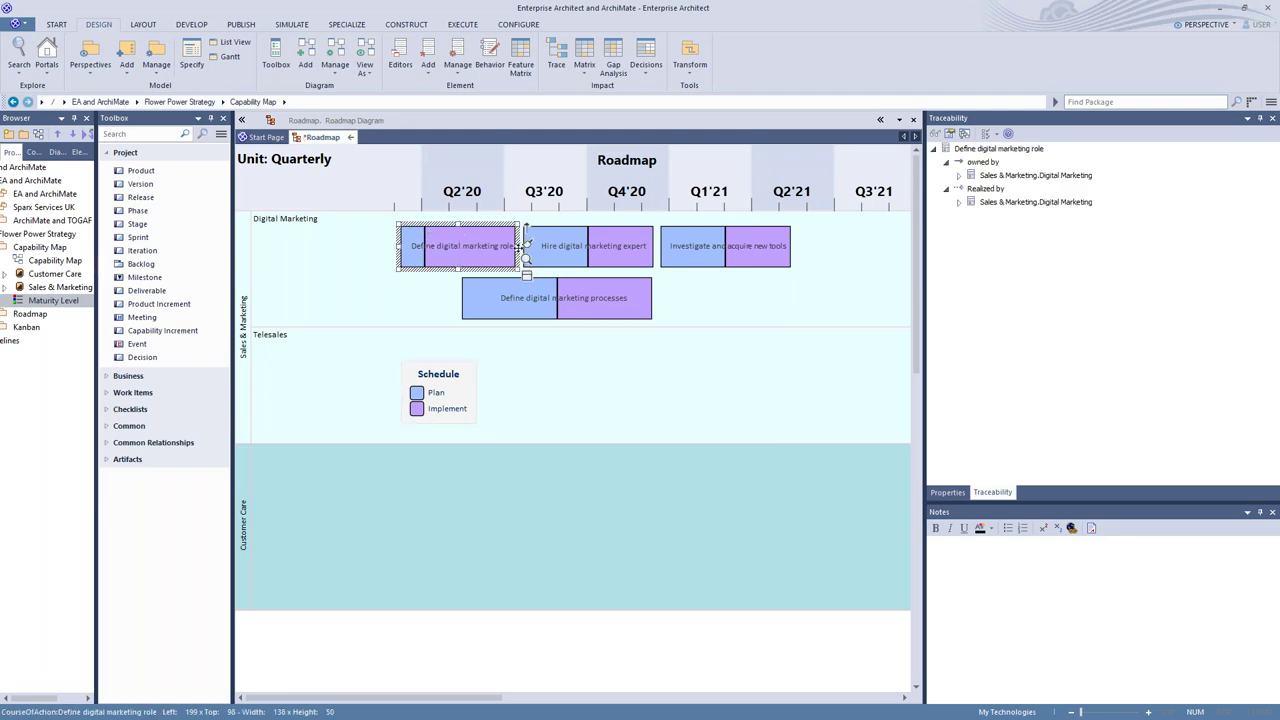
pyautogui.click(588, 235)
pyautogui.moveTo(588, 235); pyautogui.dragTo(560, 236)
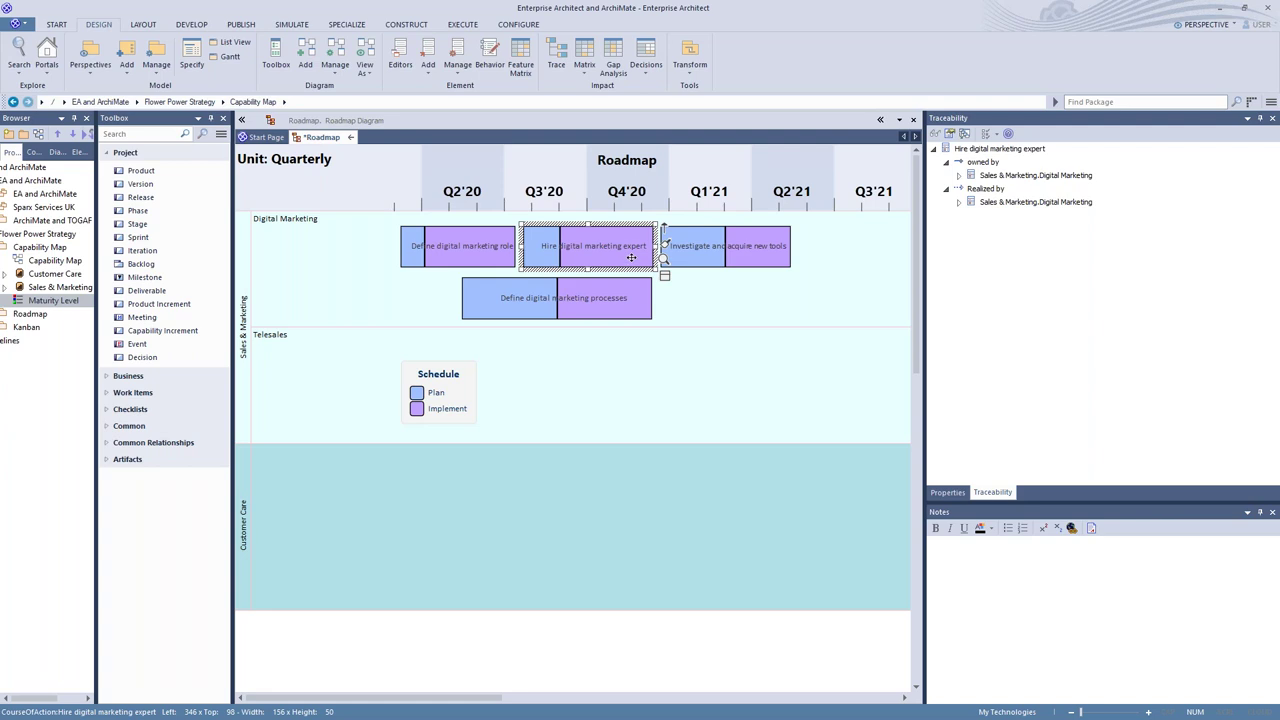
# Step: Hide the Plan segment of the Investigate and acquire new tools bar on the roadmap
pyautogui.rightClick(745, 243)
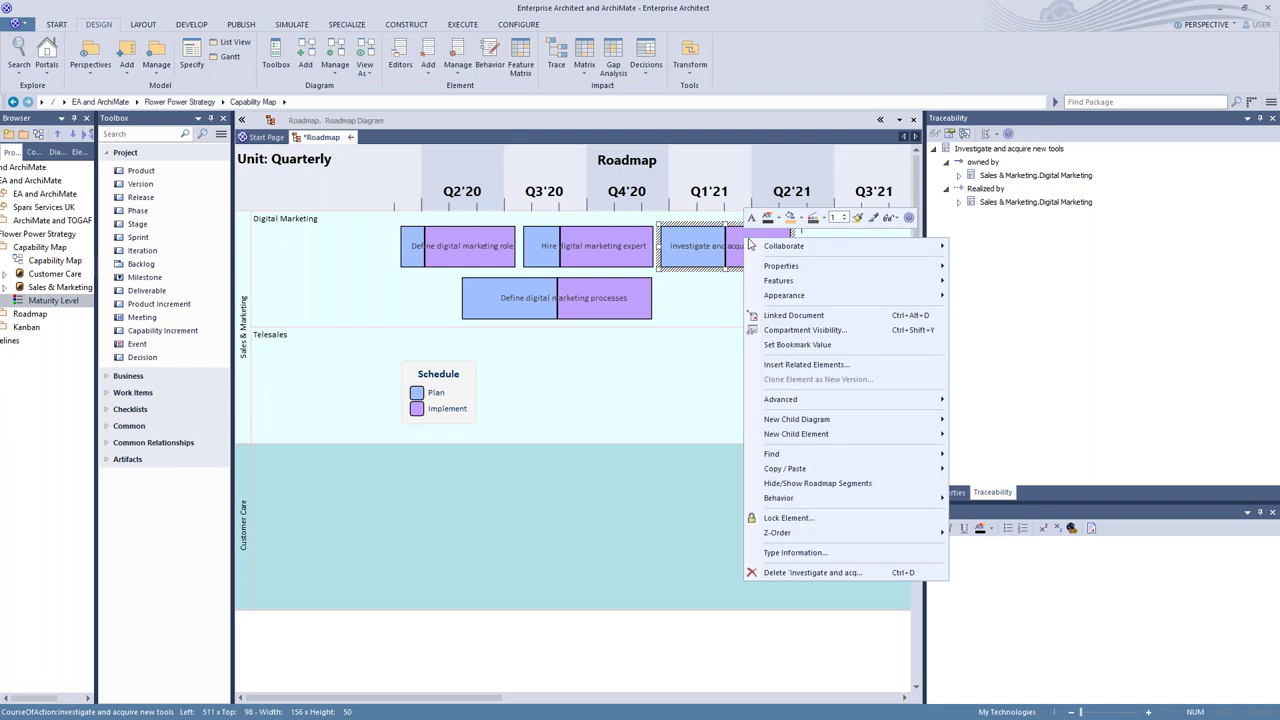
pyautogui.moveTo(751, 246)
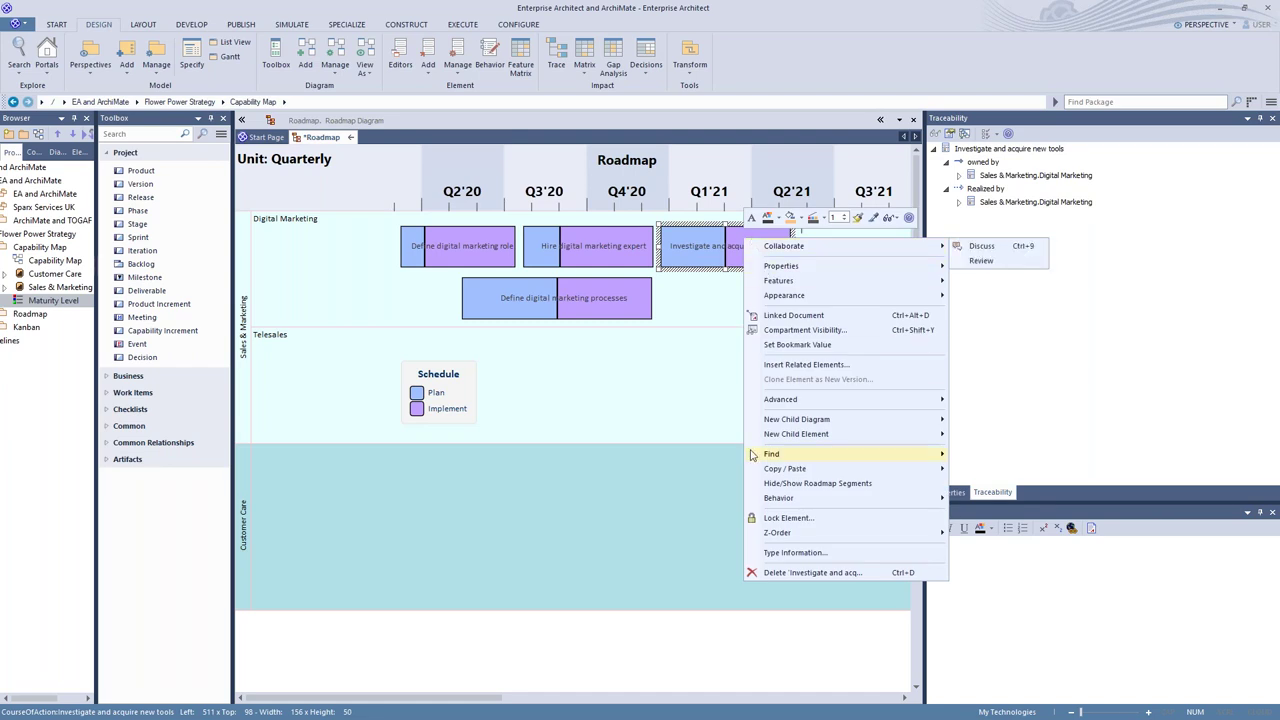
pyautogui.click(796, 484)
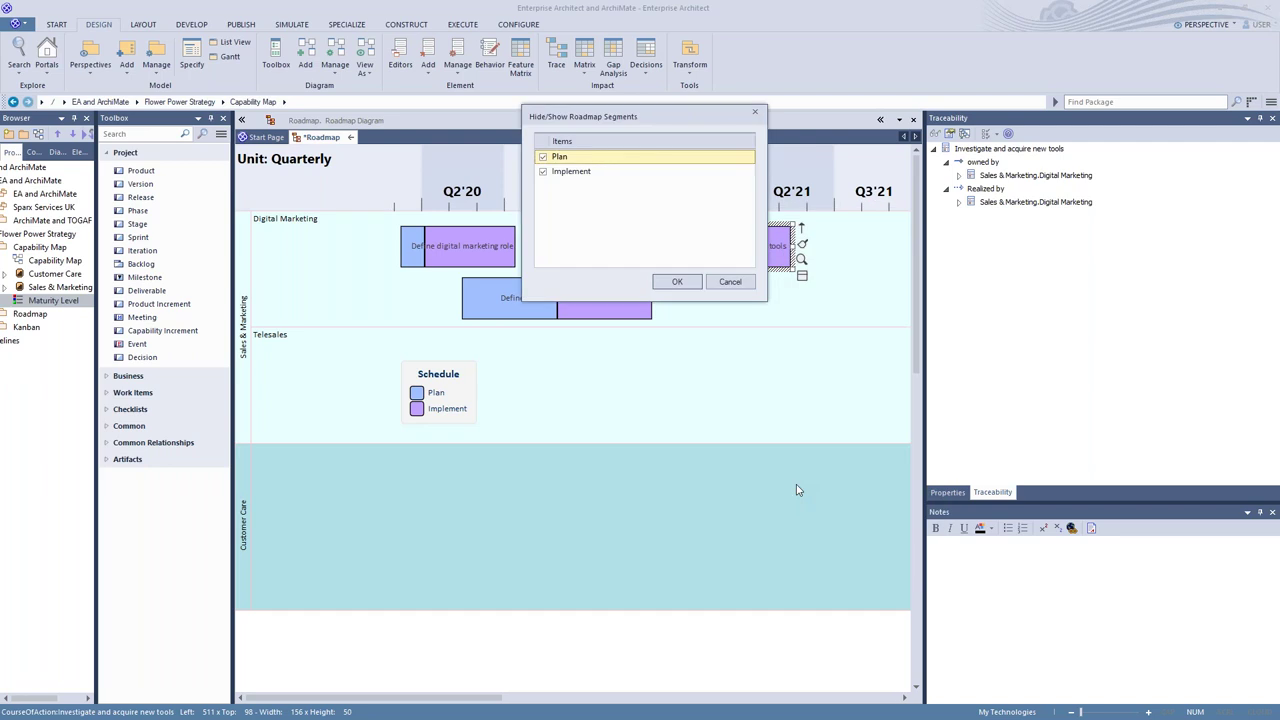
pyautogui.click(543, 158)
pyautogui.click(677, 282)
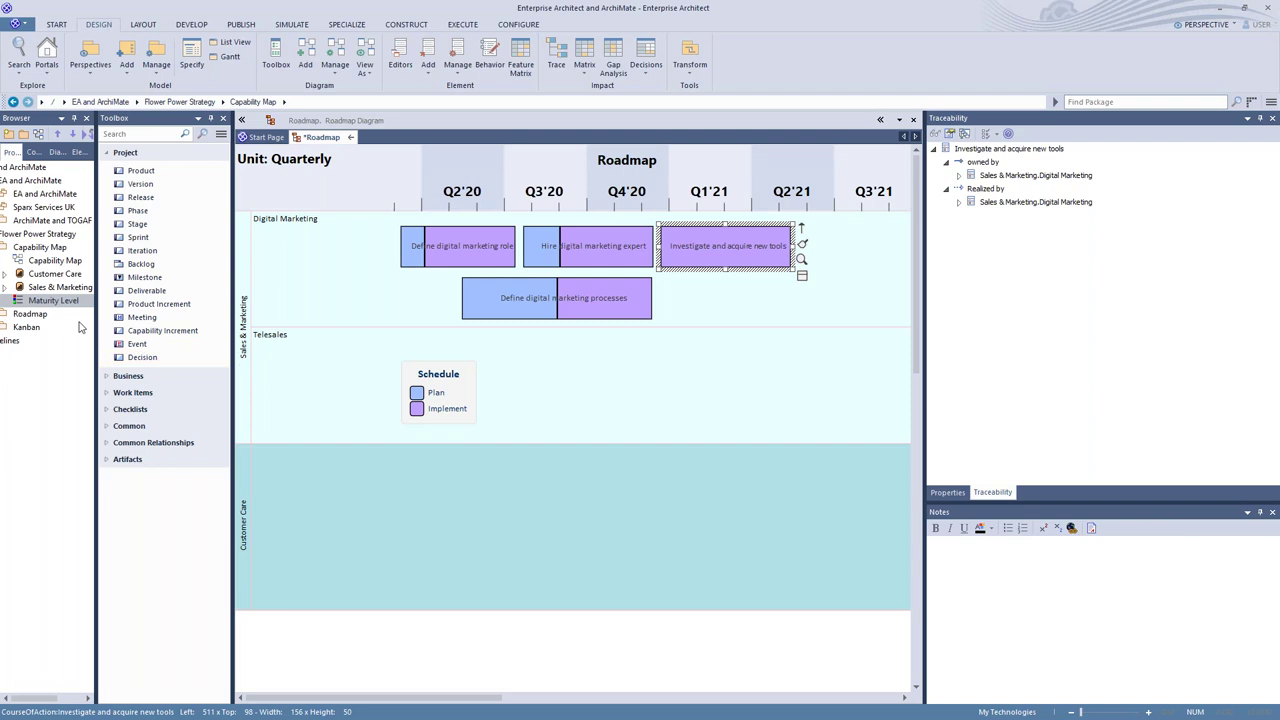
# Step: Add Develop a Training Programme and Deliver training programme from the Digital Marketing capability to the roadmap as links
pyautogui.moveTo(96, 326); pyautogui.dragTo(138, 326)
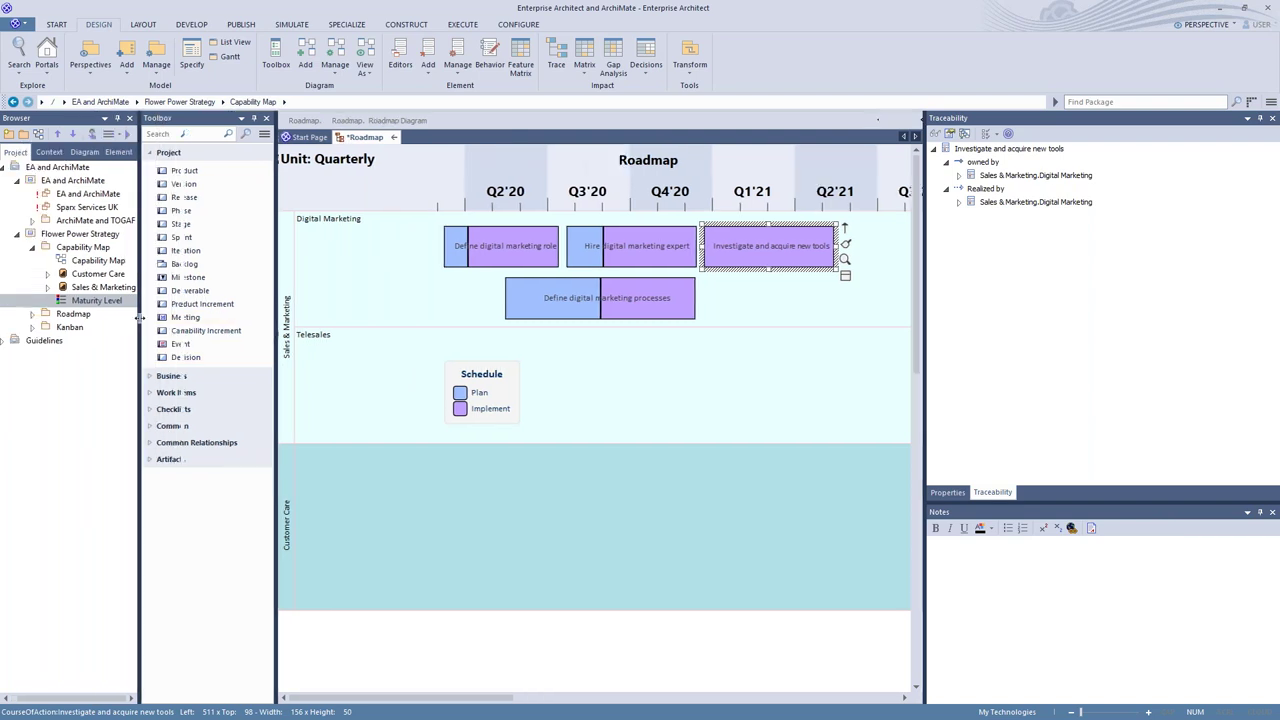
pyautogui.click(47, 288)
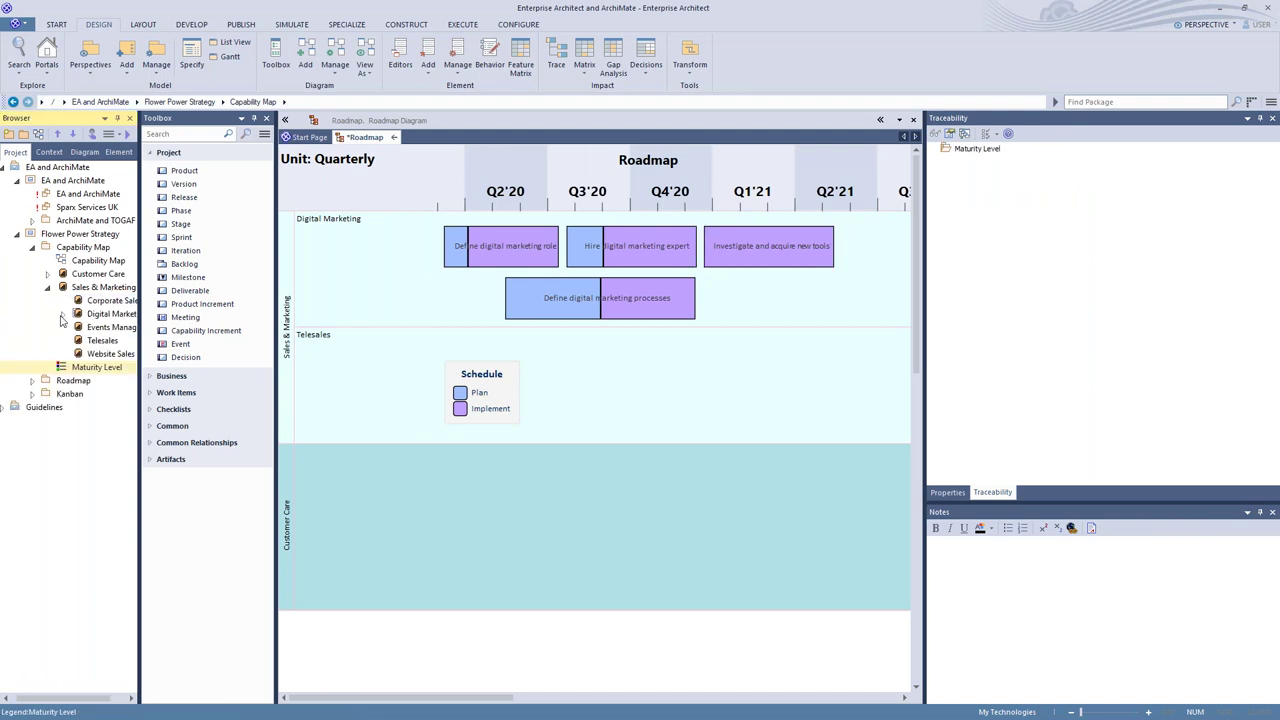
pyautogui.click(62, 315)
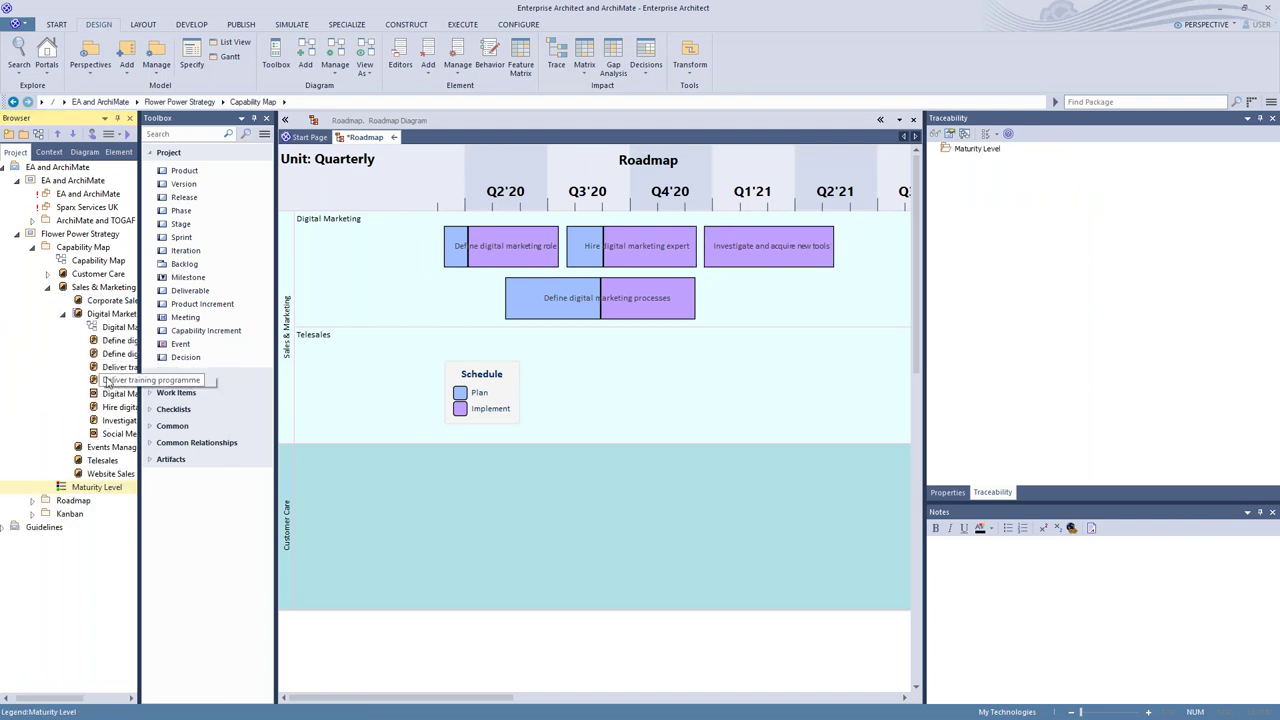
pyautogui.moveTo(105, 381); pyautogui.dragTo(708, 282)
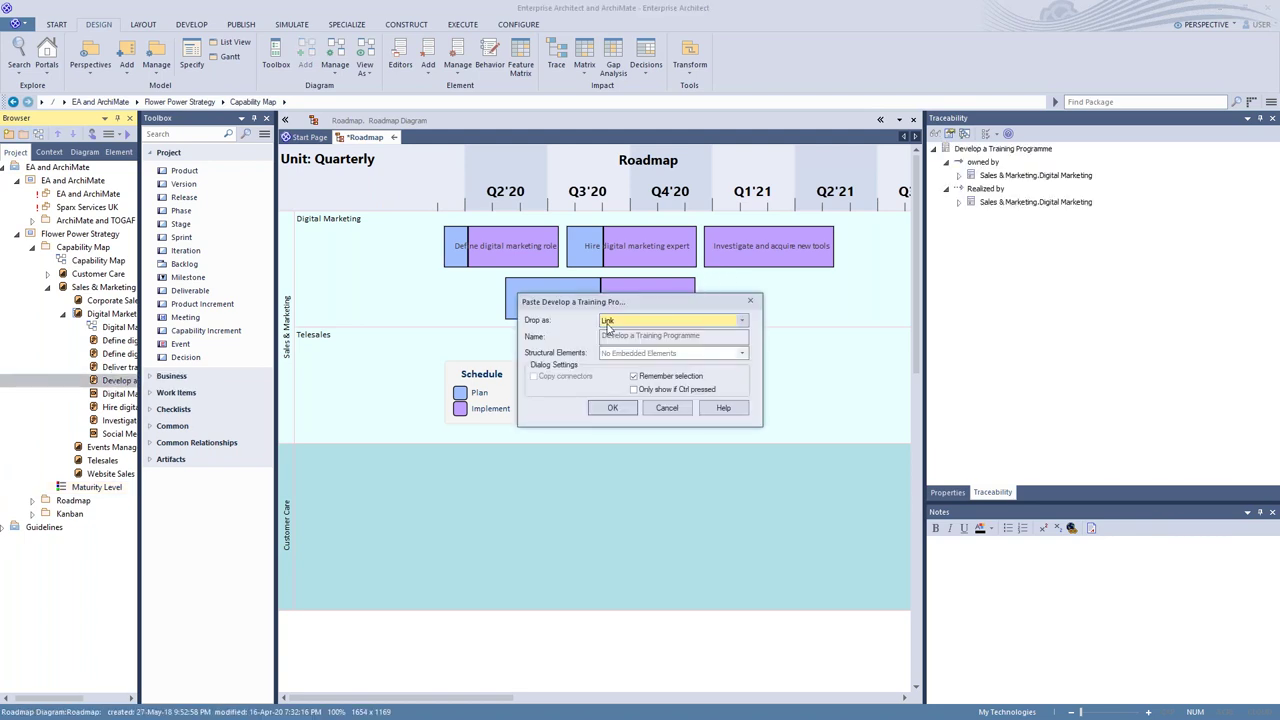
pyautogui.click(612, 407)
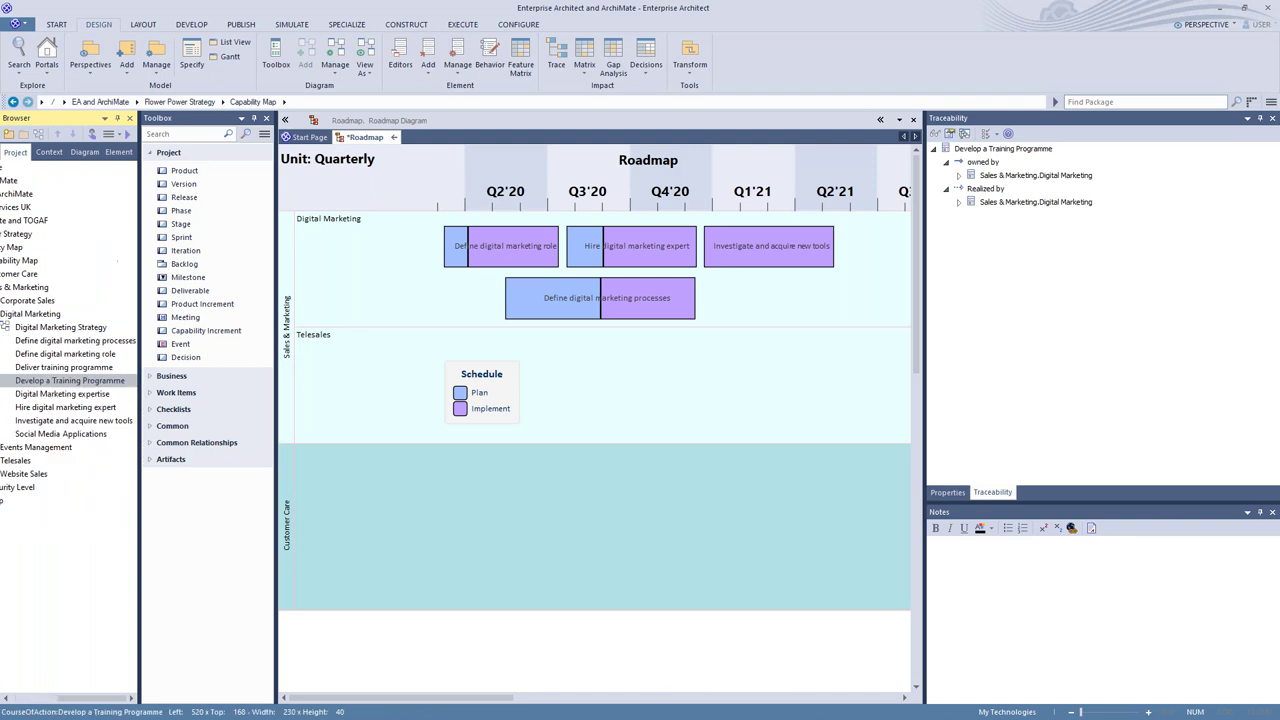
pyautogui.moveTo(45, 370); pyautogui.dragTo(875, 265)
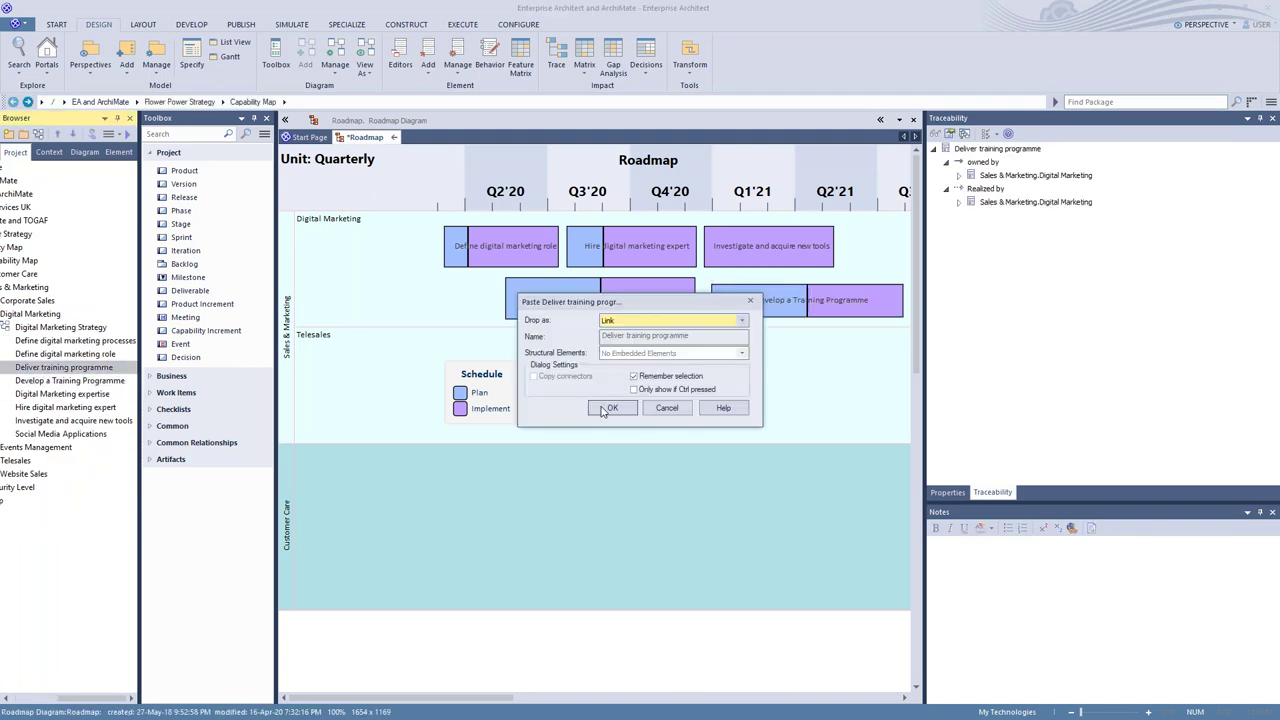
pyautogui.click(606, 408)
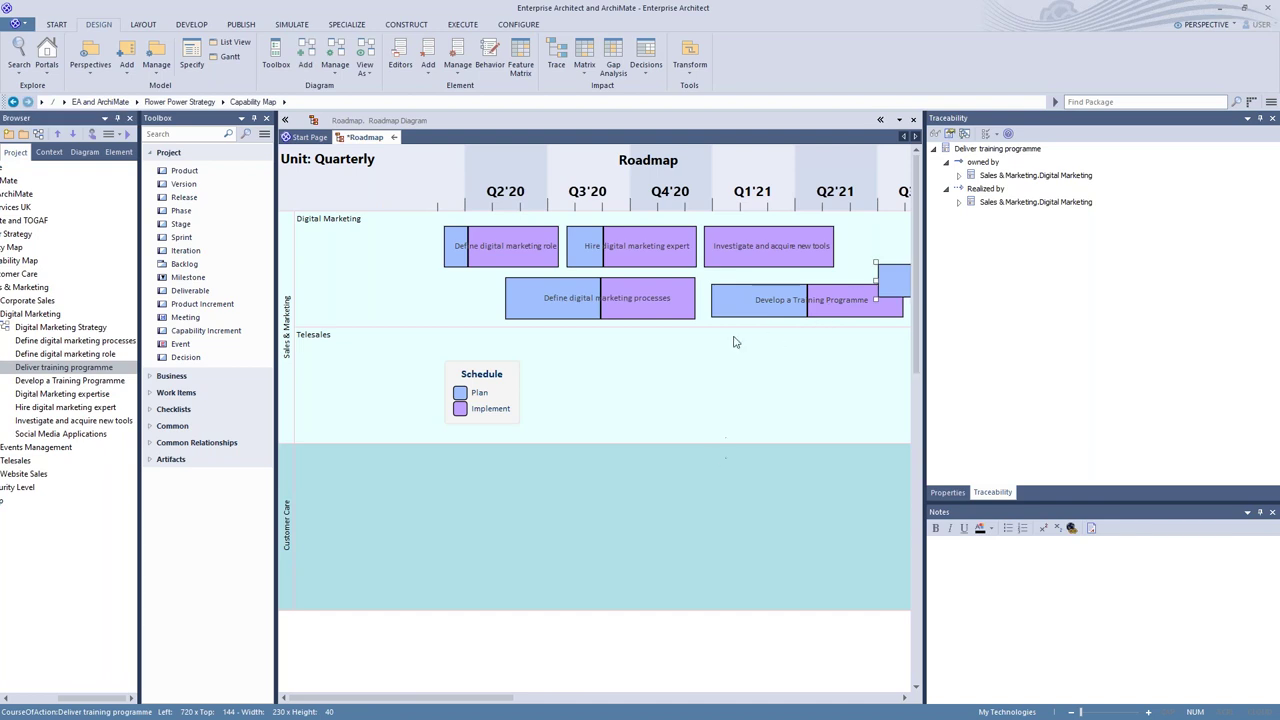
# Step: Resize Develop a Training Programme to a width of 130 with a shorter Plan phase, and place Deliver training programme right after it
pyautogui.click(820, 303)
pyautogui.moveTo(901, 302); pyautogui.dragTo(745, 300)
pyautogui.click(808, 299)
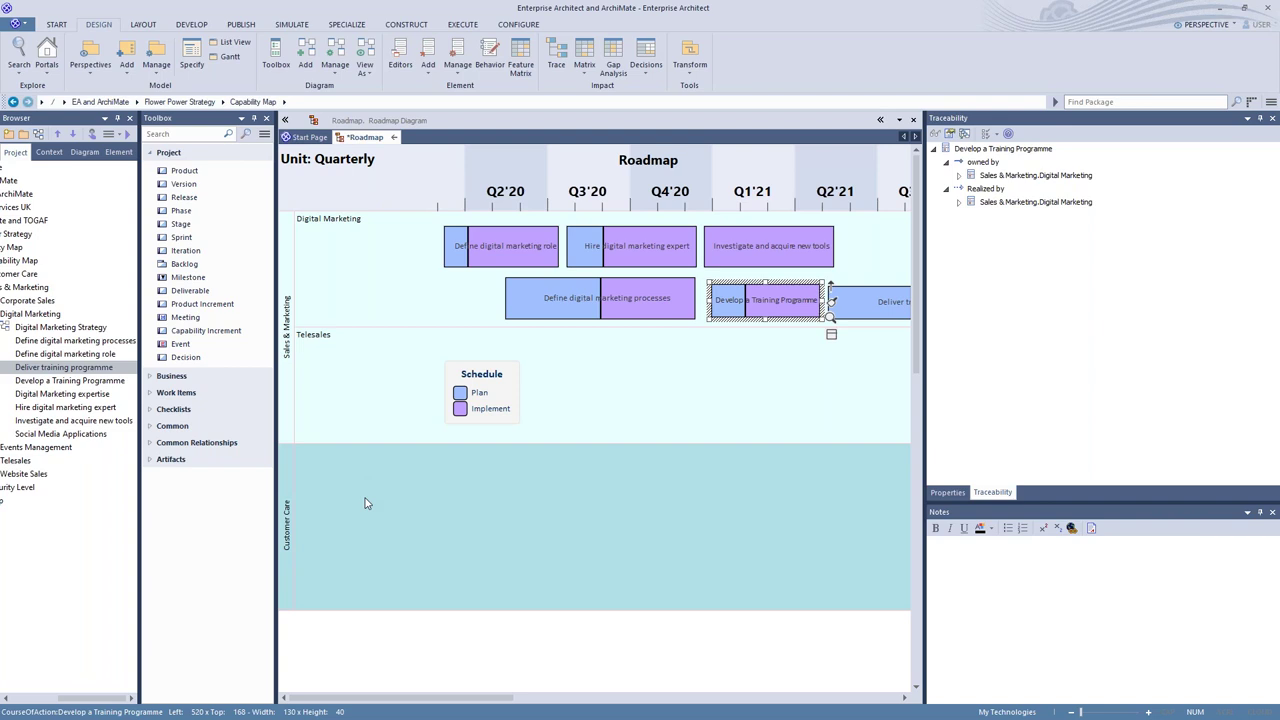
# Step: Review the roadmap's swimlane settings, including the details of the Sales & Marketing and Customer Care lanes
pyautogui.rightClick(535, 641)
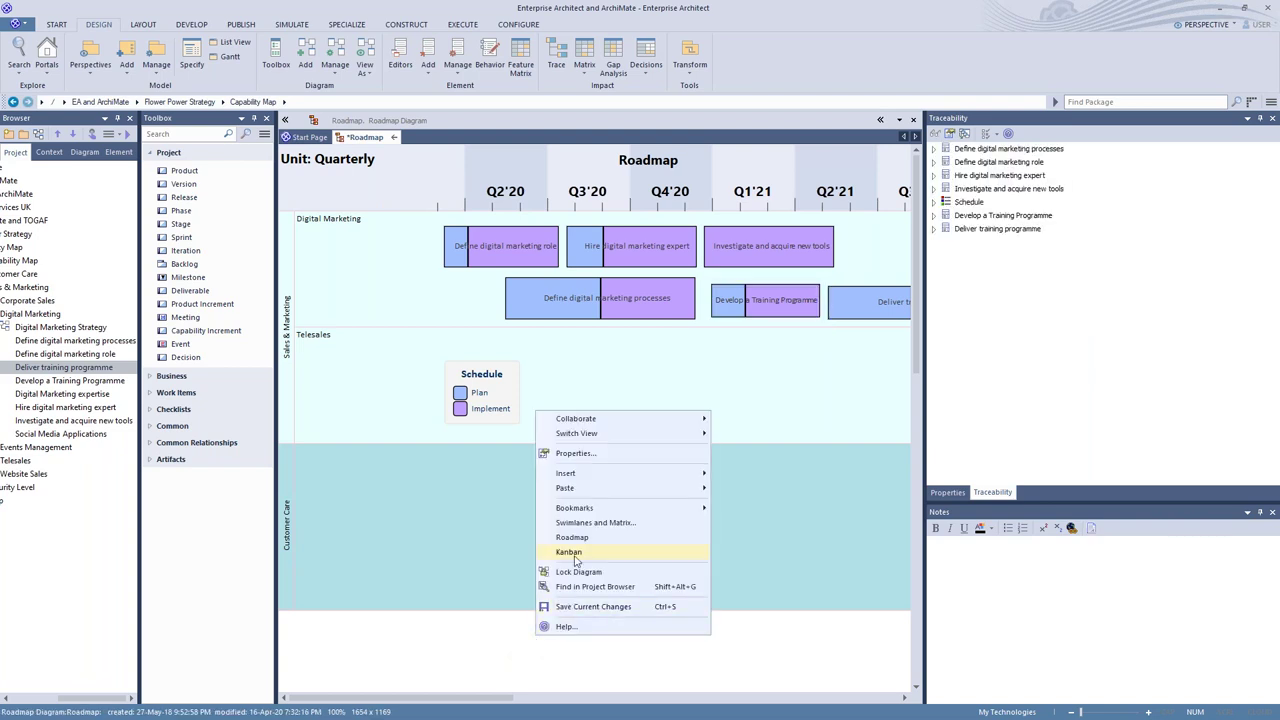
pyautogui.click(627, 524)
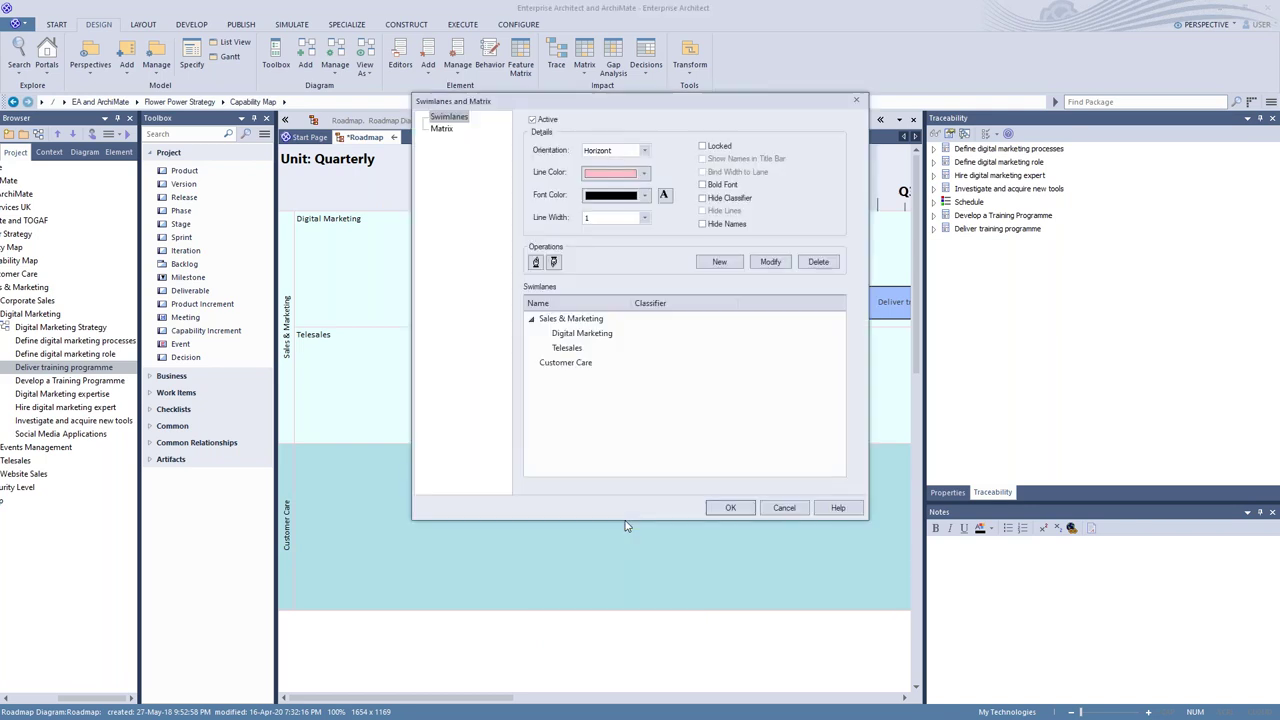
pyautogui.doubleClick(577, 321)
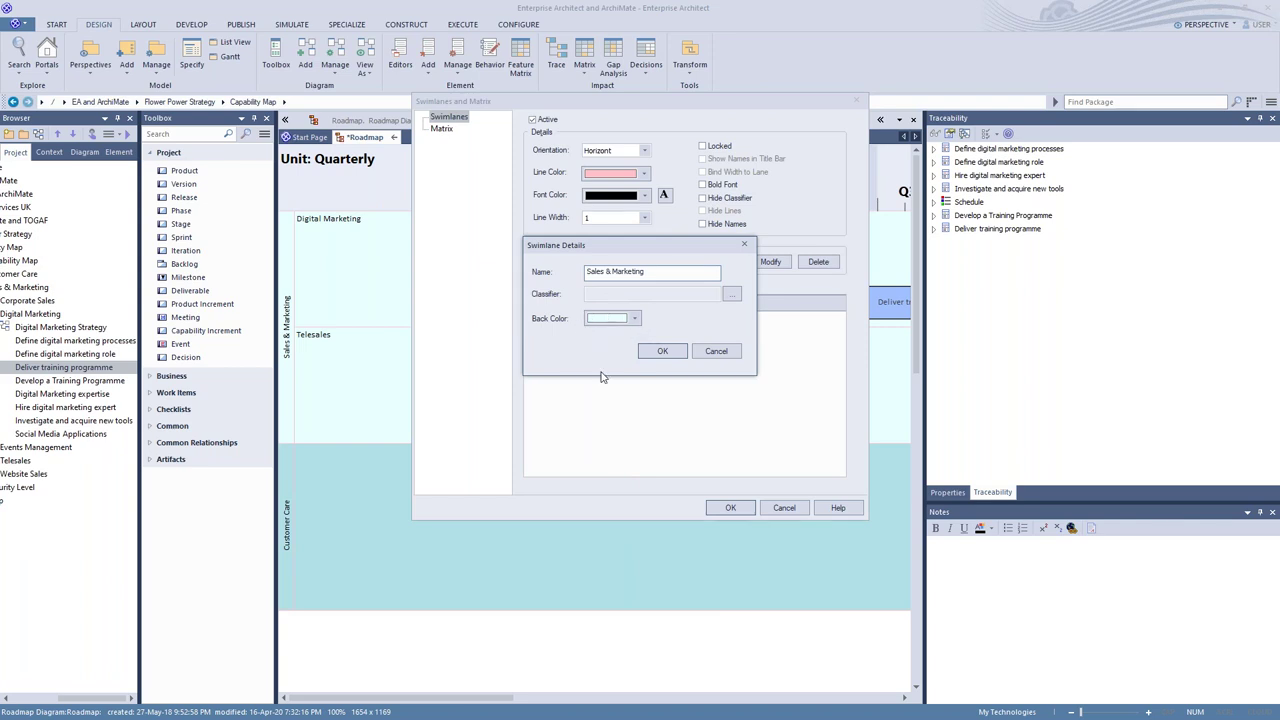
pyautogui.click(662, 351)
pyautogui.doubleClick(580, 364)
pyautogui.click(662, 352)
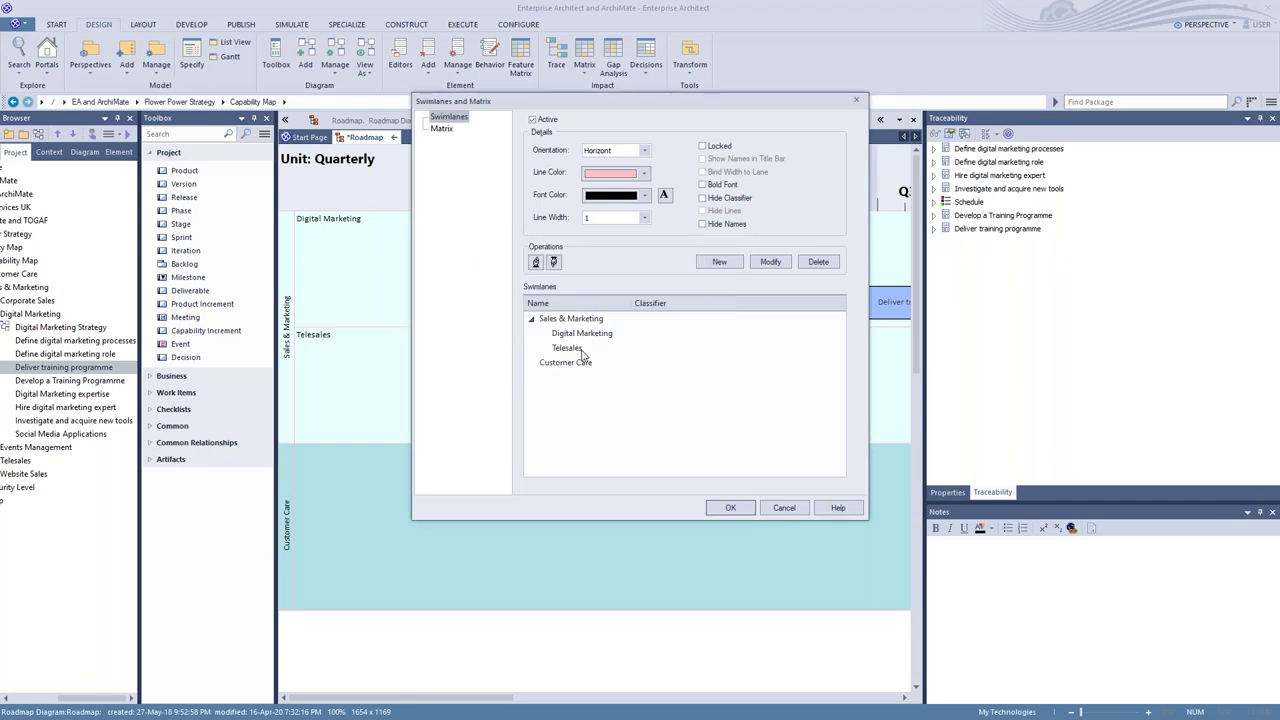
pyautogui.click(730, 507)
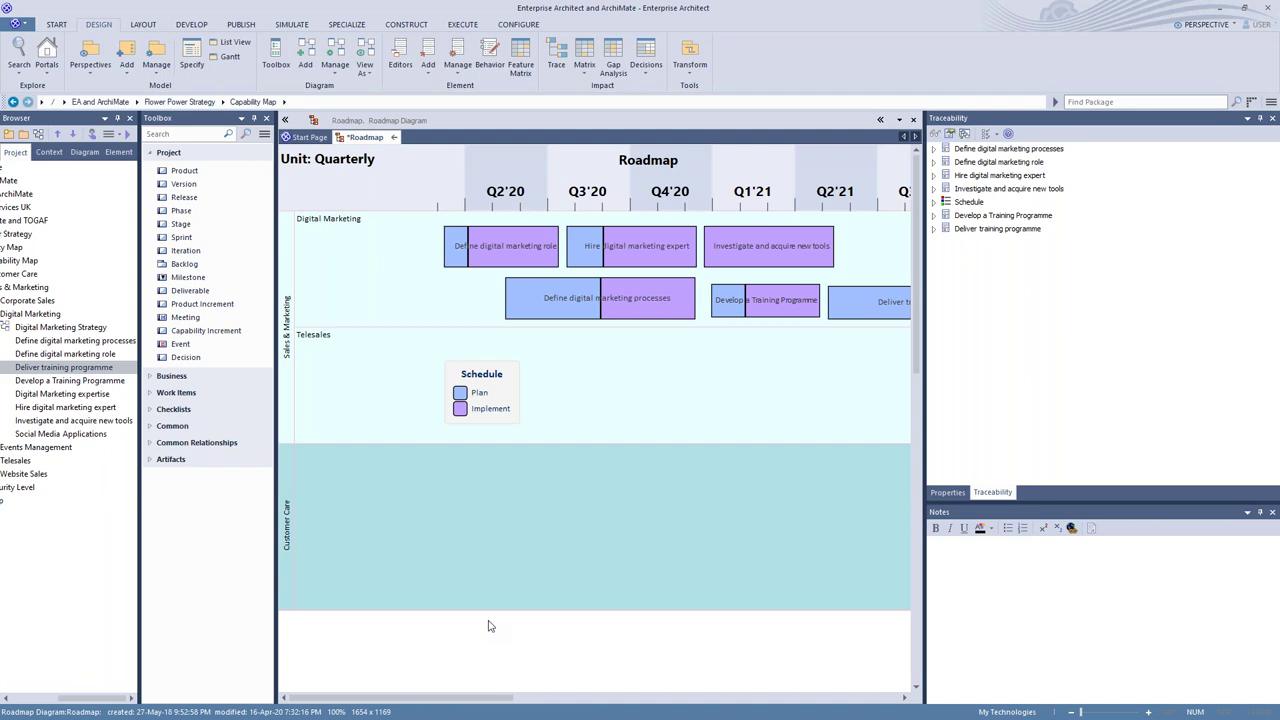
# Step: Close the Roadmap diagram, return to the EA and ArchiMate overview and open the Kanban diagram
pyautogui.rightClick(358, 139)
pyautogui.click(431, 163)
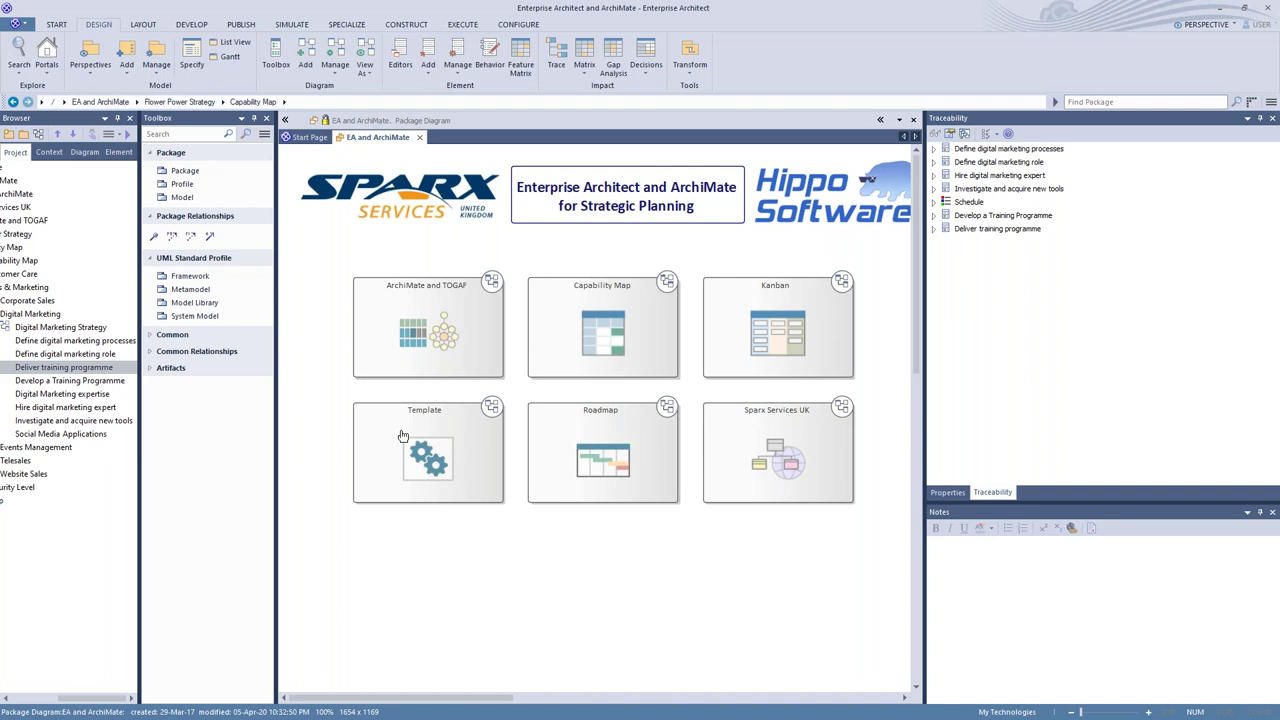
pyautogui.doubleClick(722, 292)
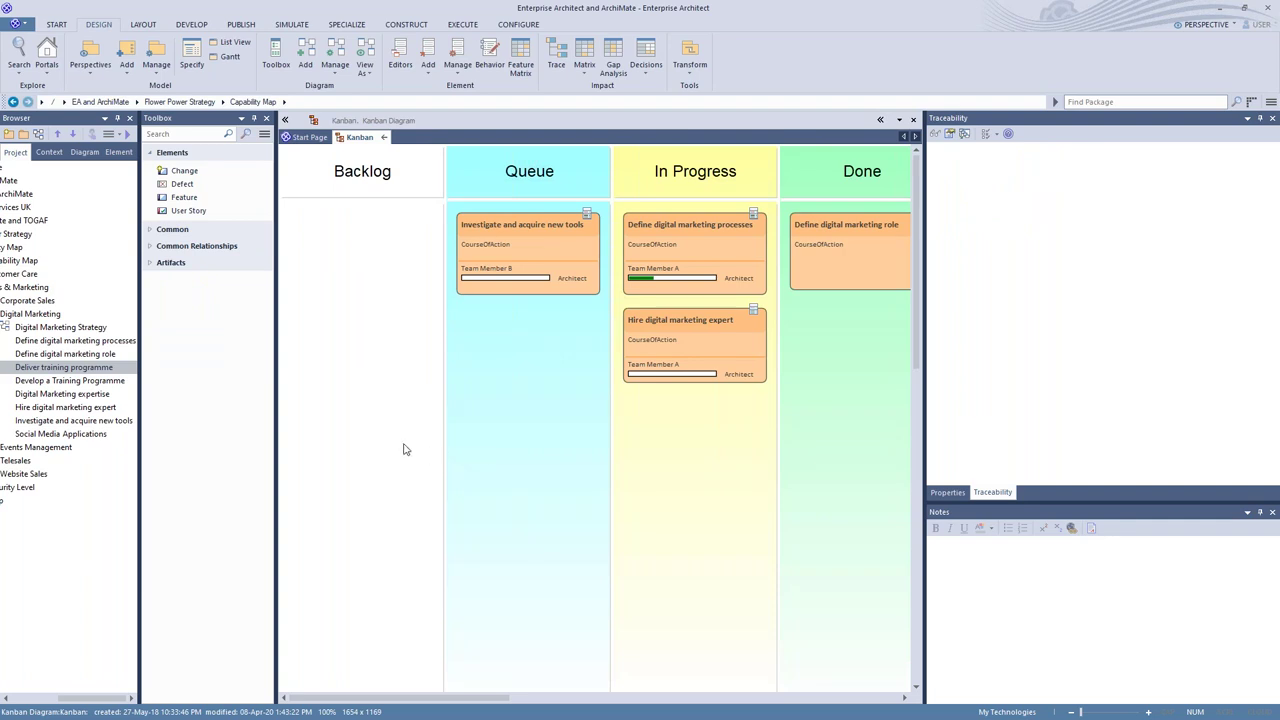
# Step: Examine the Kanban diagram types offered for a new diagram, including Basic, without creating one
pyautogui.click(38, 134)
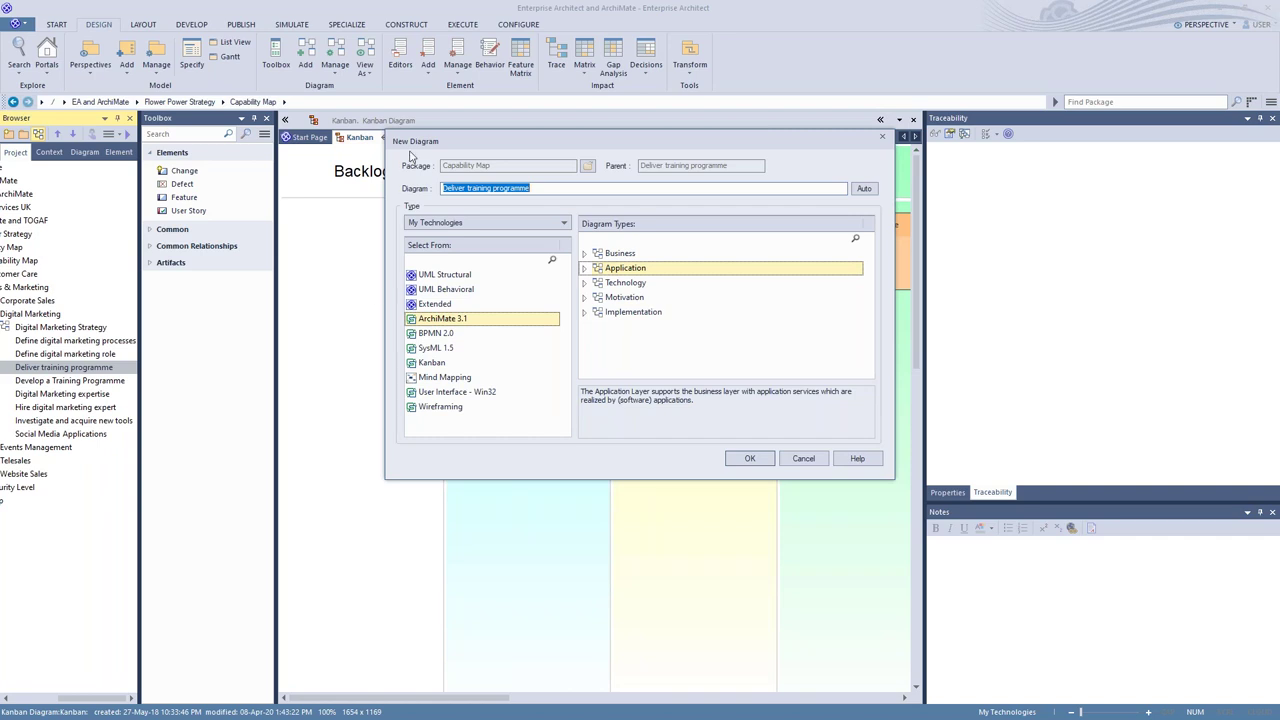
pyautogui.click(432, 366)
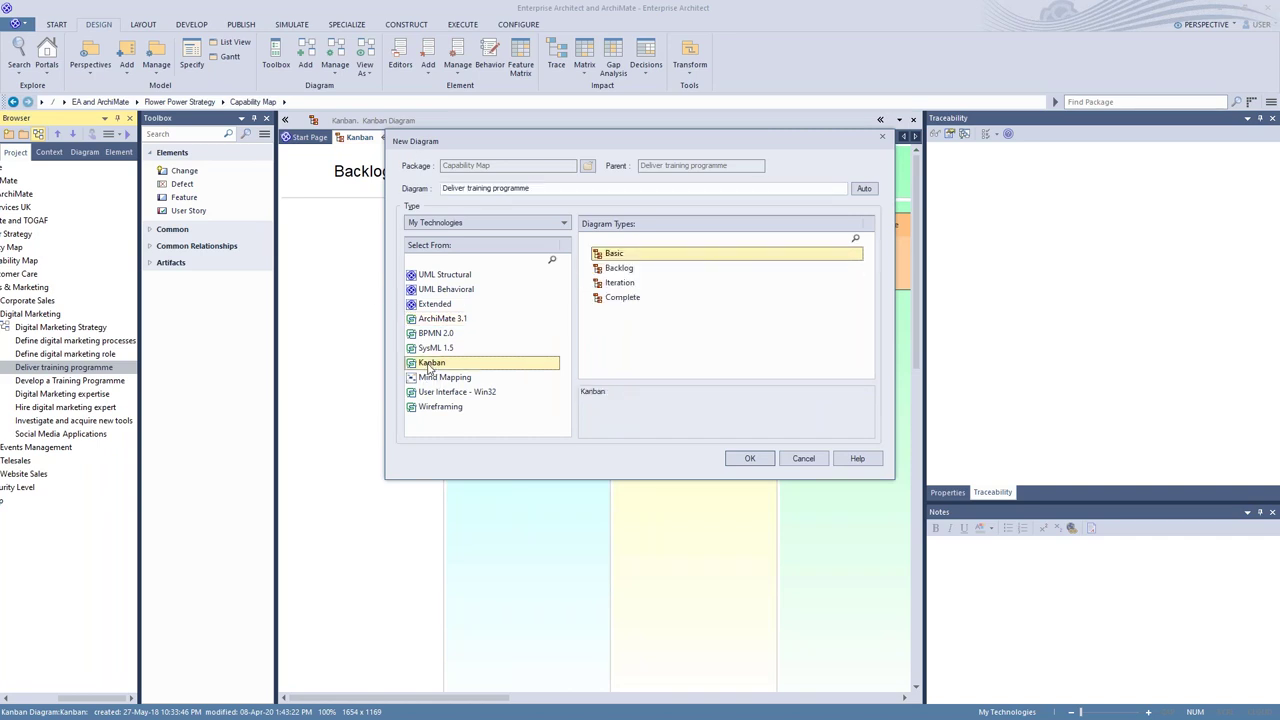
pyautogui.click(615, 258)
pyautogui.click(809, 461)
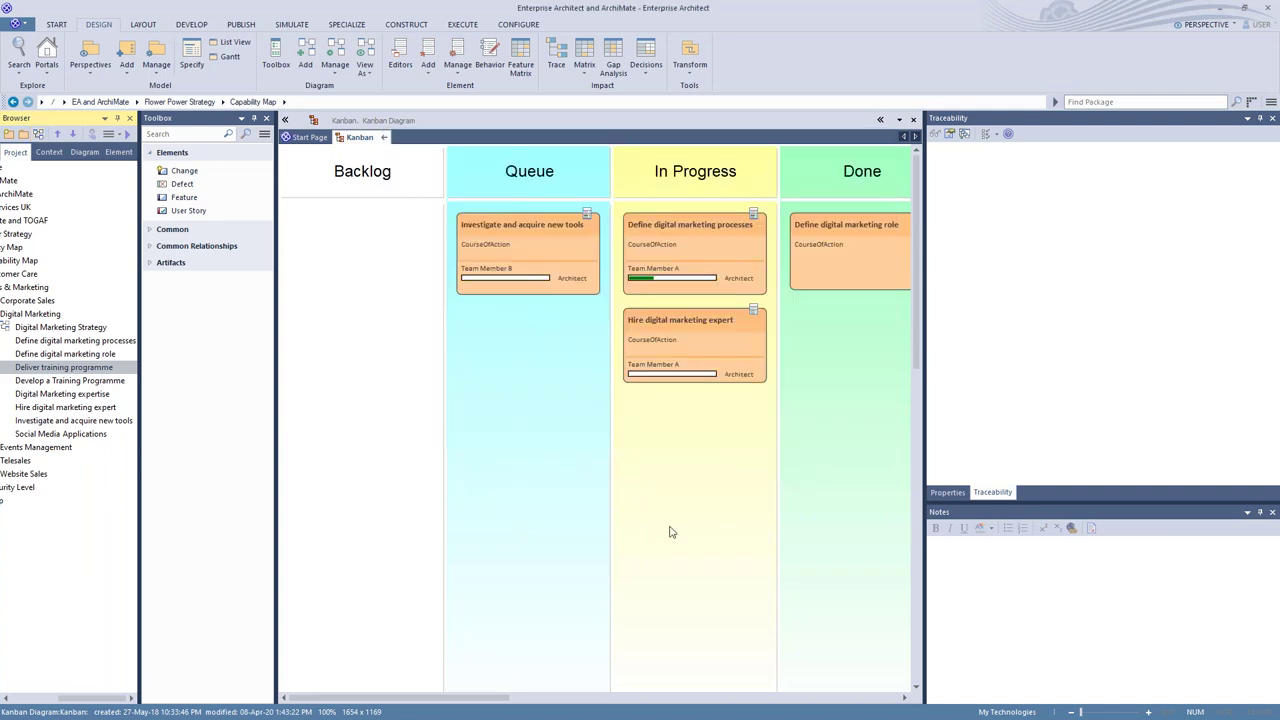
# Step: Review the Kanban configuration's Backlog, Queue, In Progress and Done lanes and the property the board is bound to
pyautogui.rightClick(529, 510)
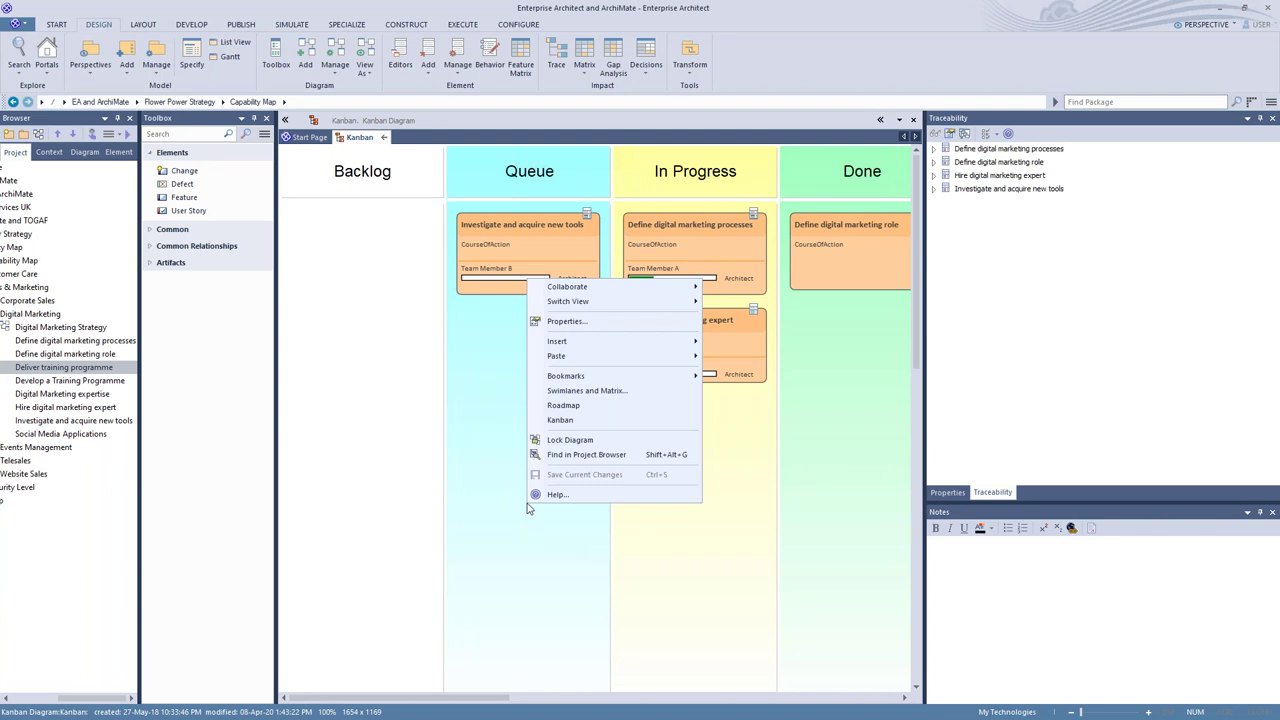
pyautogui.click(560, 420)
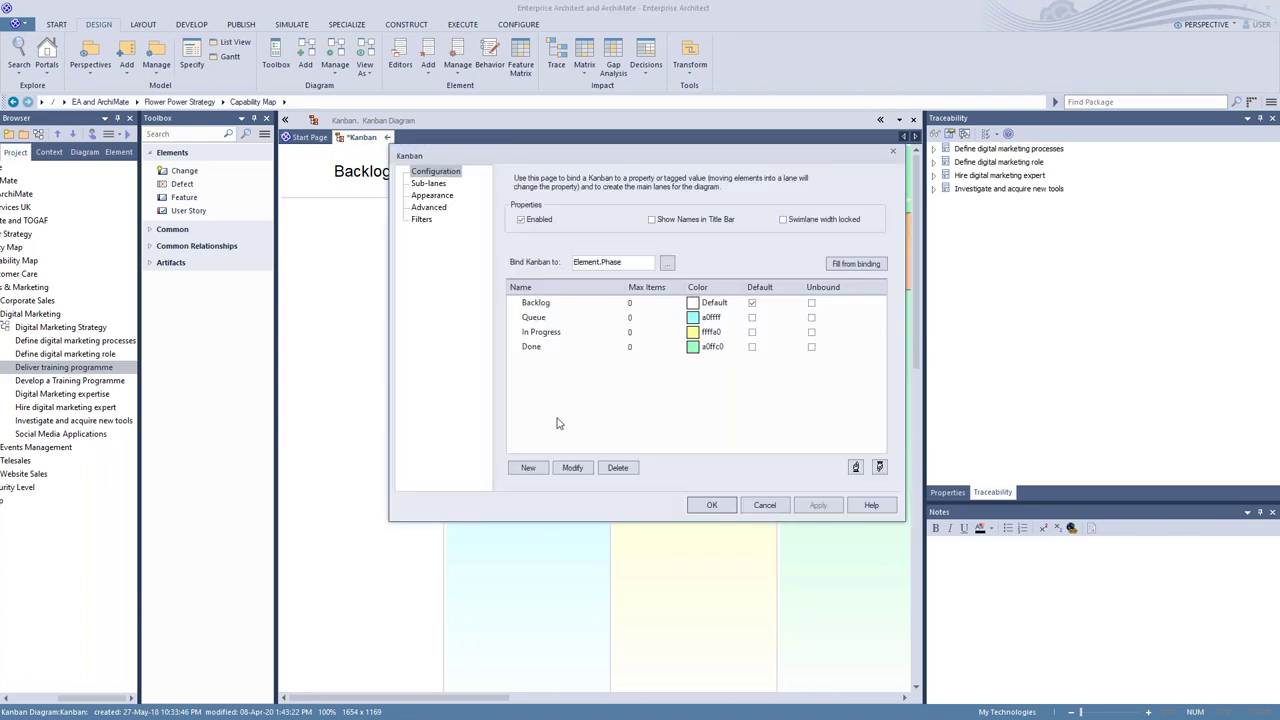
pyautogui.click(539, 304)
pyautogui.click(540, 319)
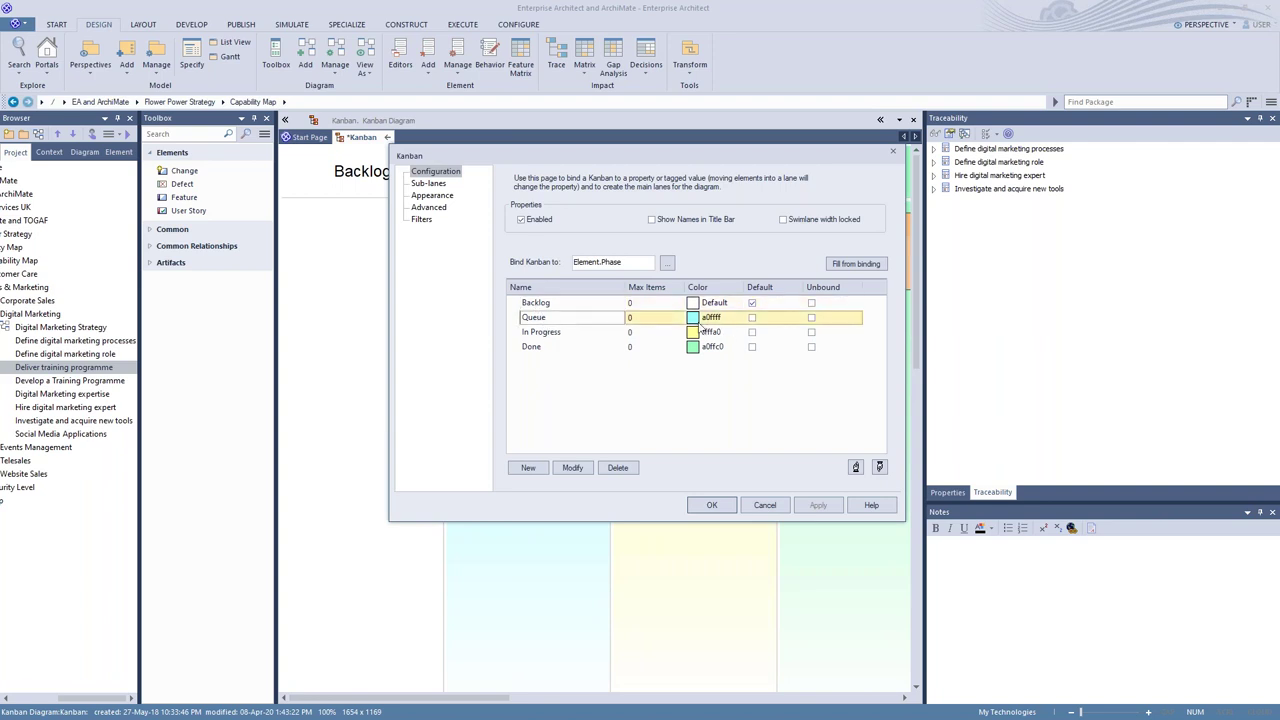
pyautogui.click(550, 336)
pyautogui.click(538, 348)
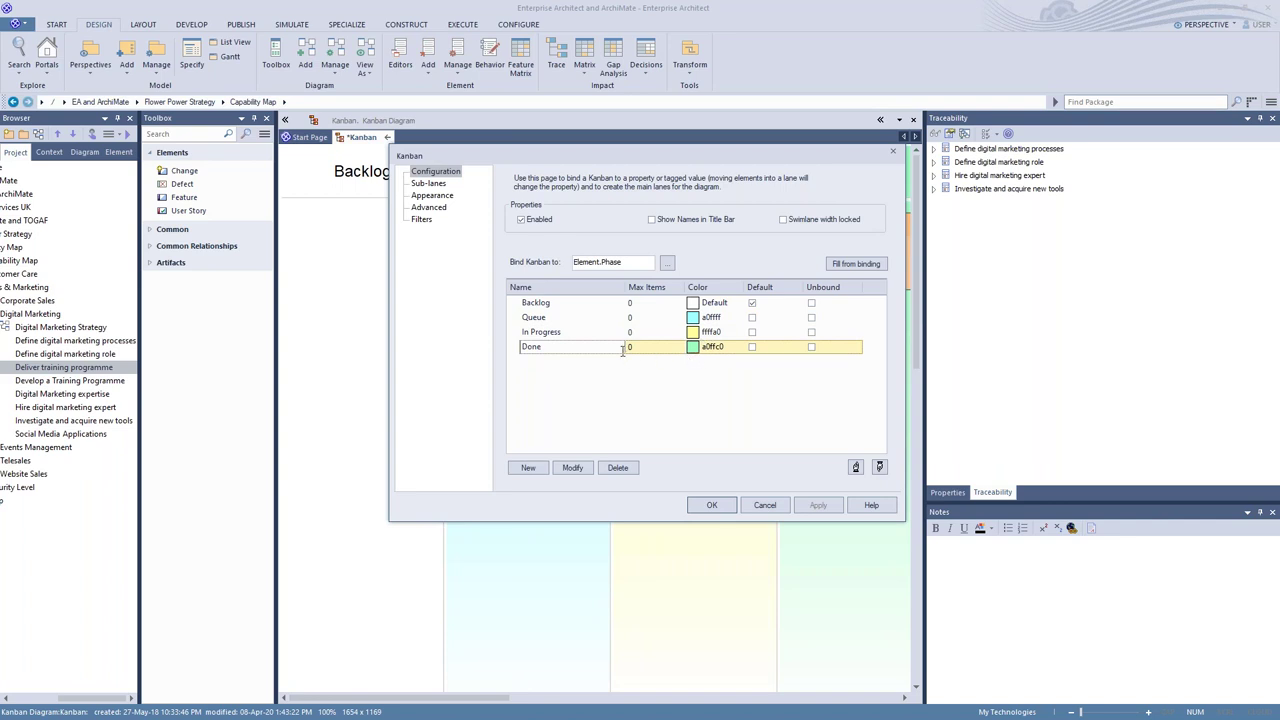
pyautogui.moveTo(632, 262); pyautogui.dragTo(520, 263)
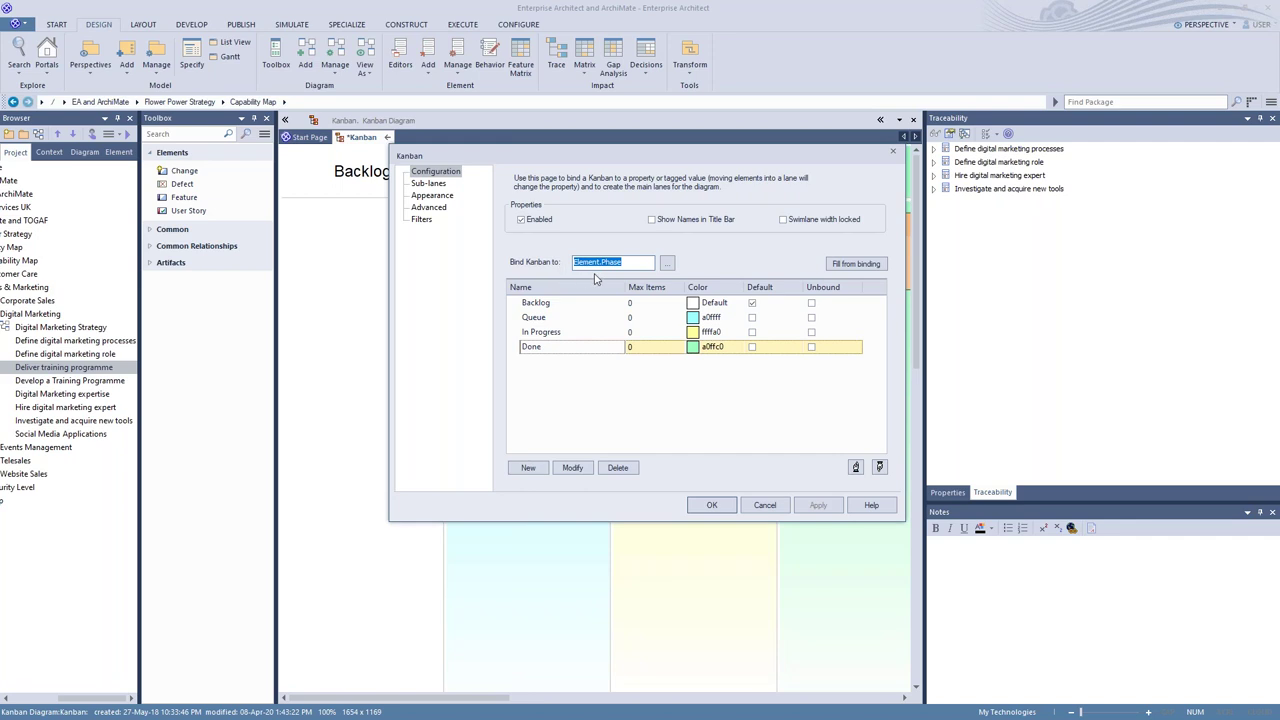
pyautogui.click(636, 261)
pyautogui.click(769, 510)
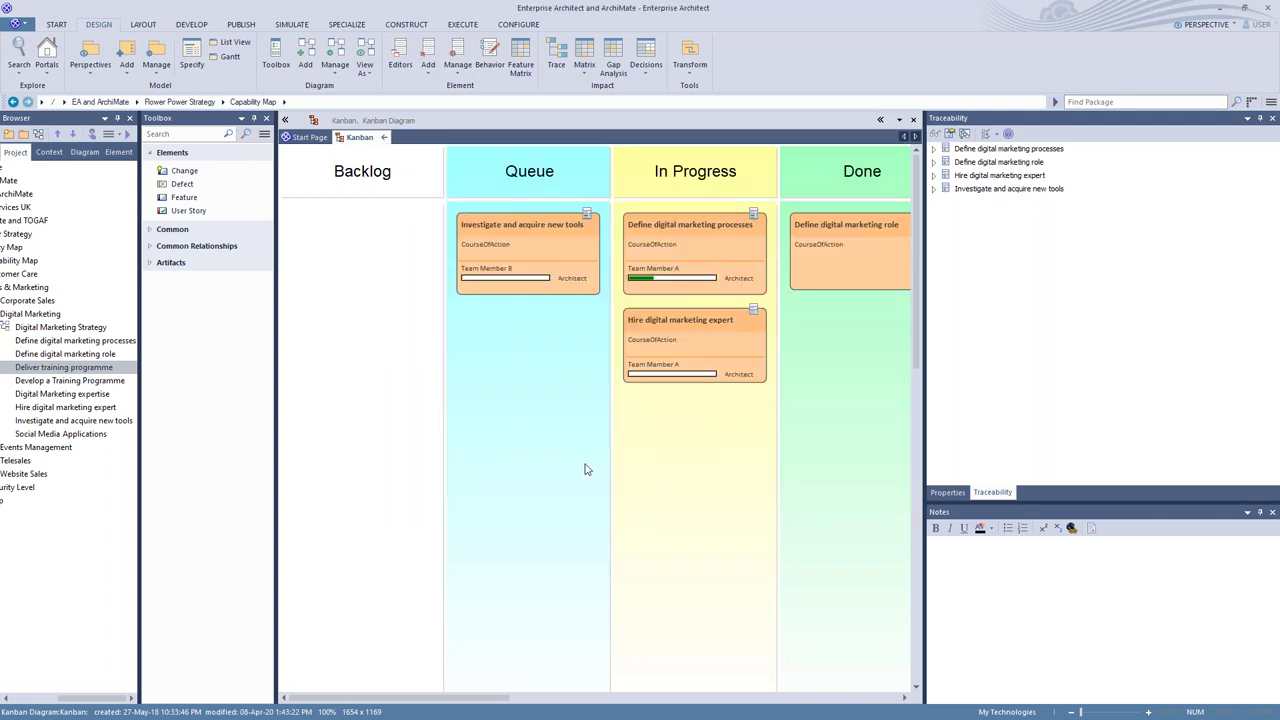
# Step: Check the Phase property of the Investigate and acquire new tools and Define digital marketing processes cards
pyautogui.click(533, 231)
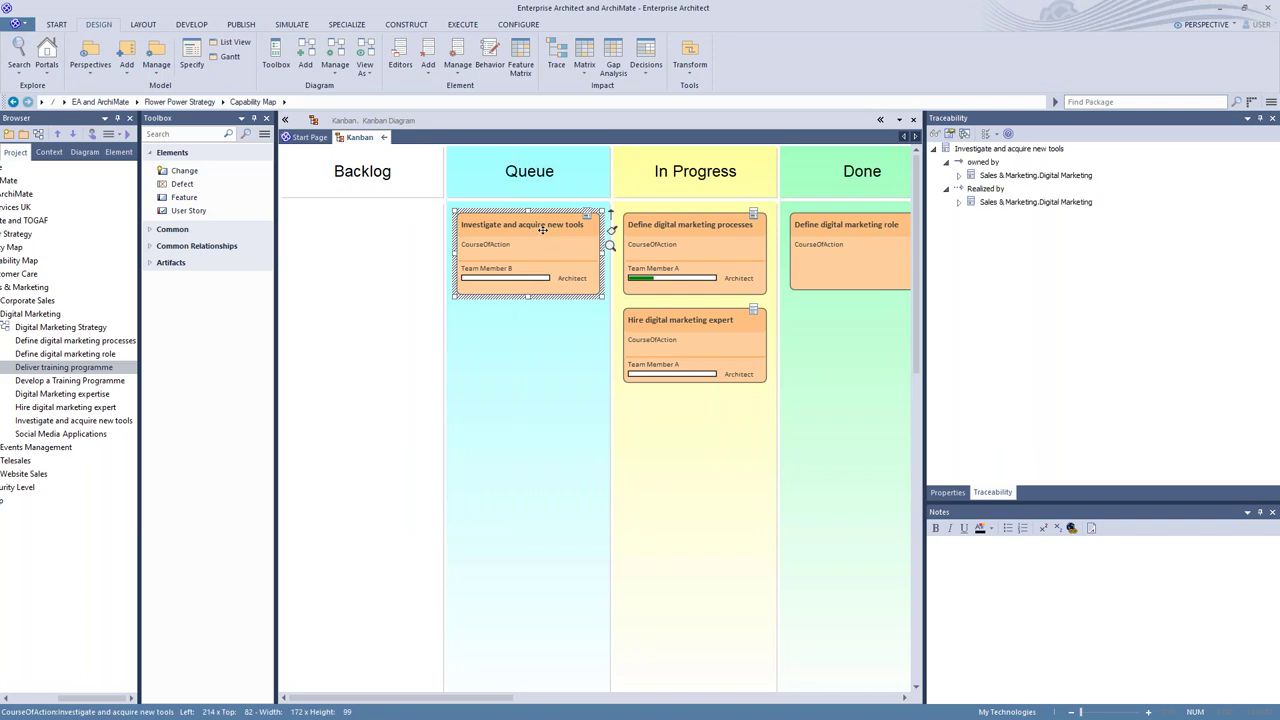
pyautogui.click(955, 493)
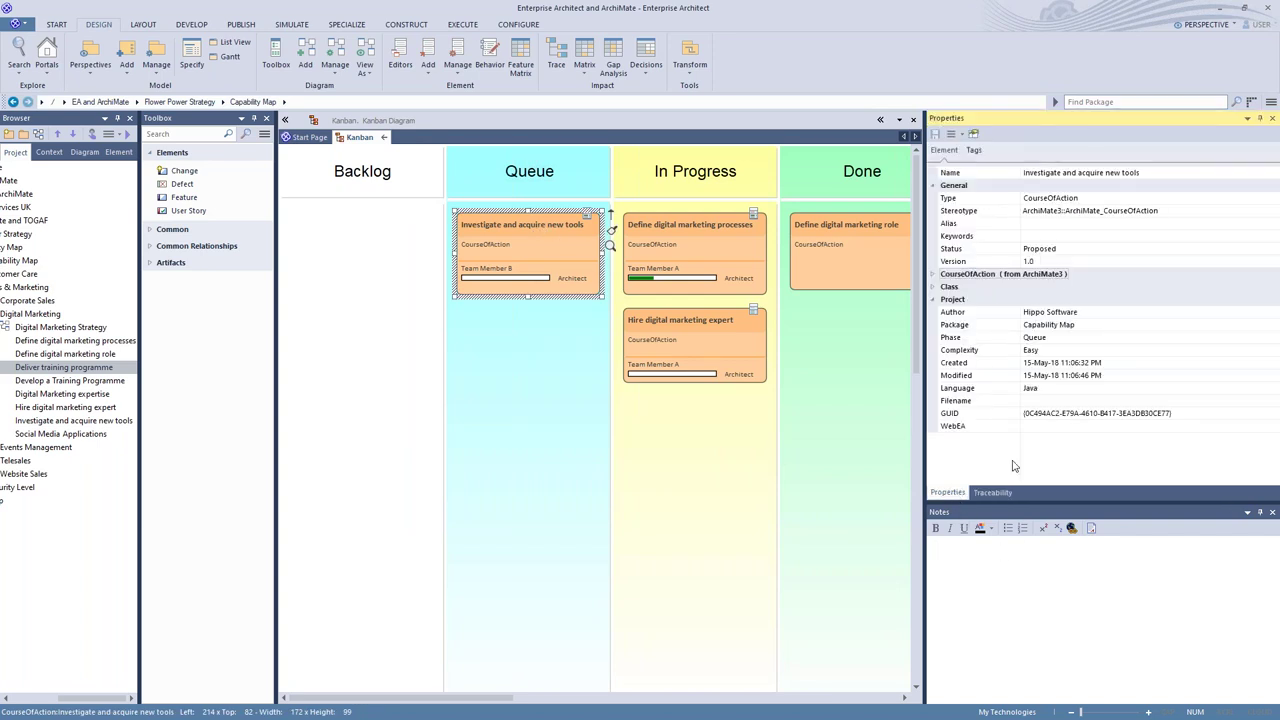
pyautogui.click(1040, 337)
pyautogui.click(1056, 337)
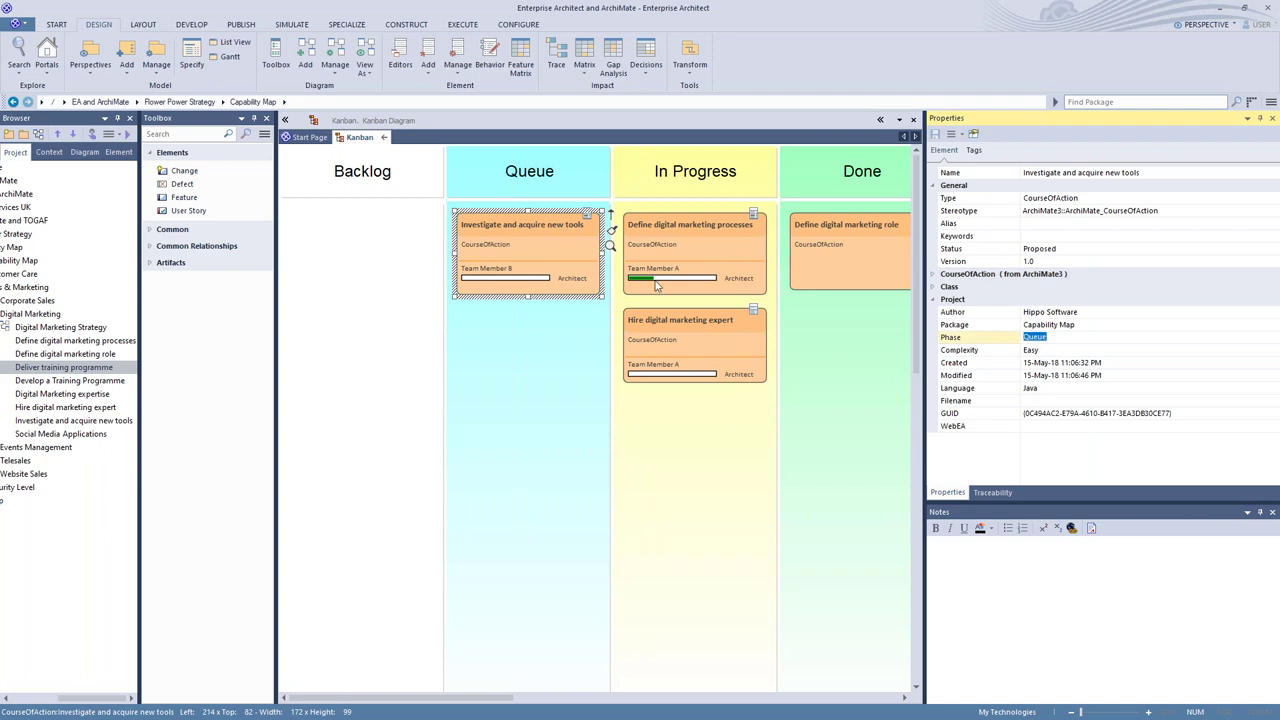
pyautogui.click(683, 247)
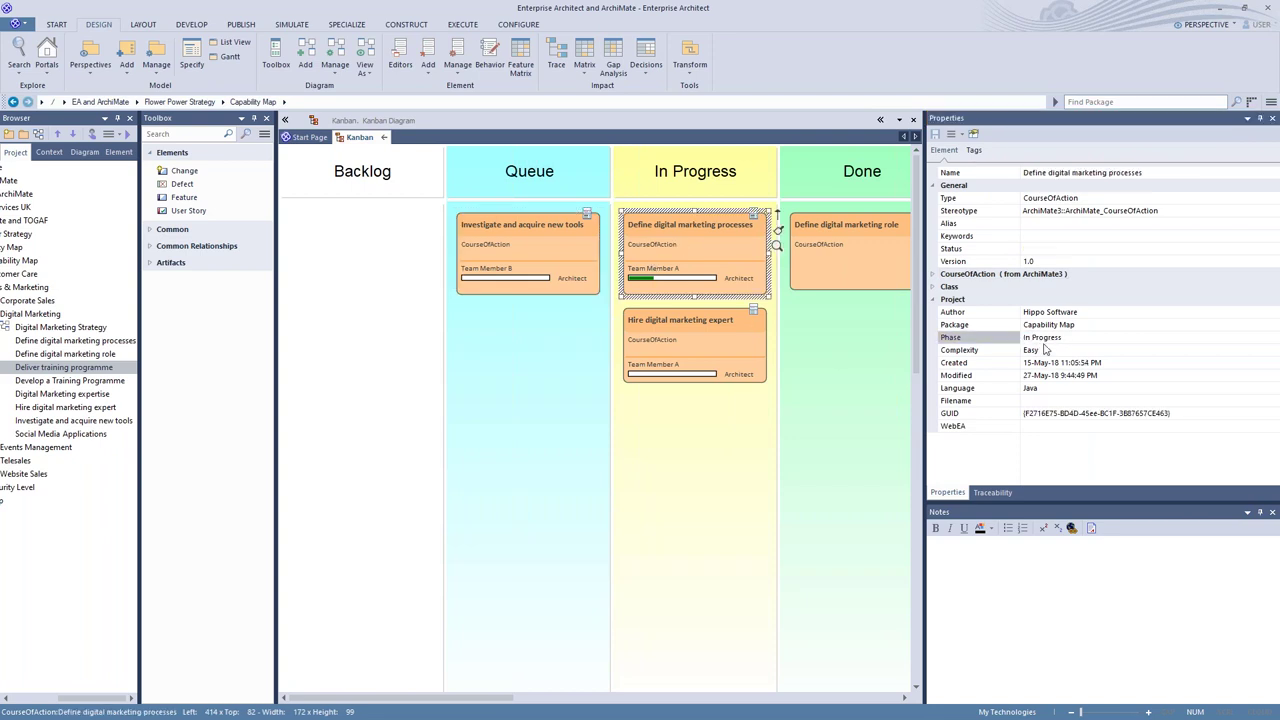
# Step: Check the Phase property of the Define digital marketing role card in the Done lane
pyautogui.click(872, 240)
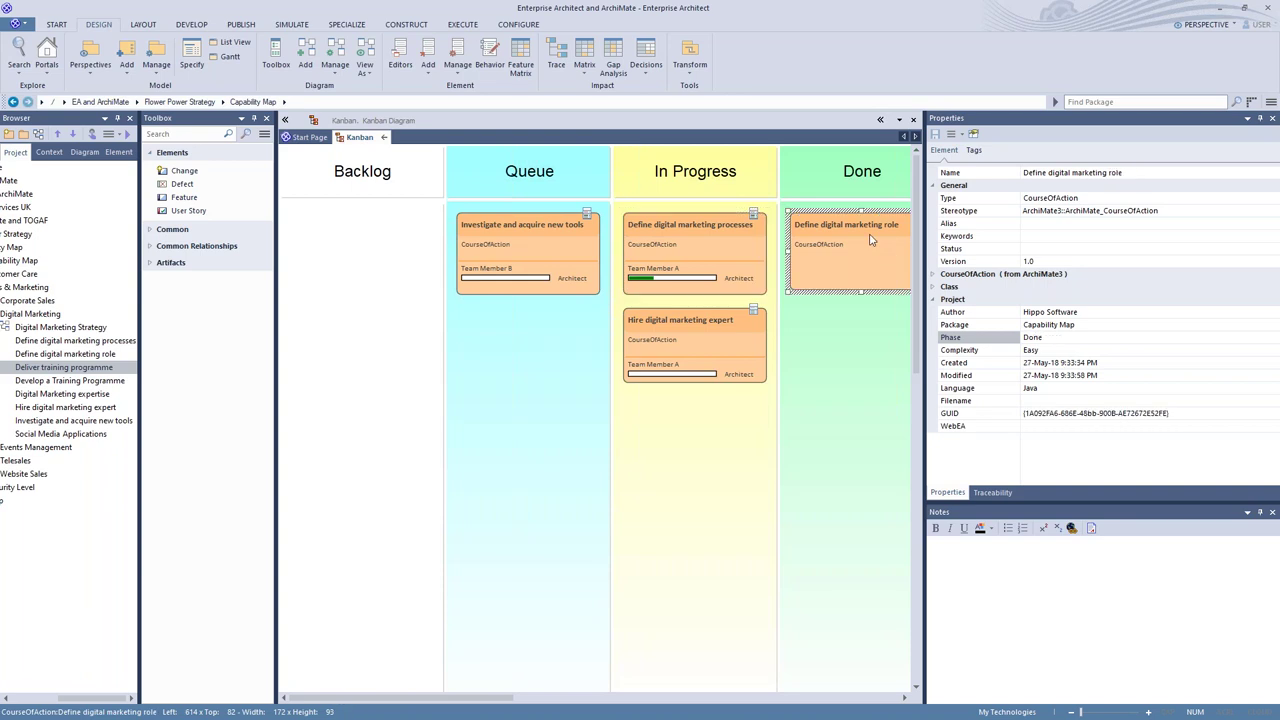
pyautogui.click(1040, 338)
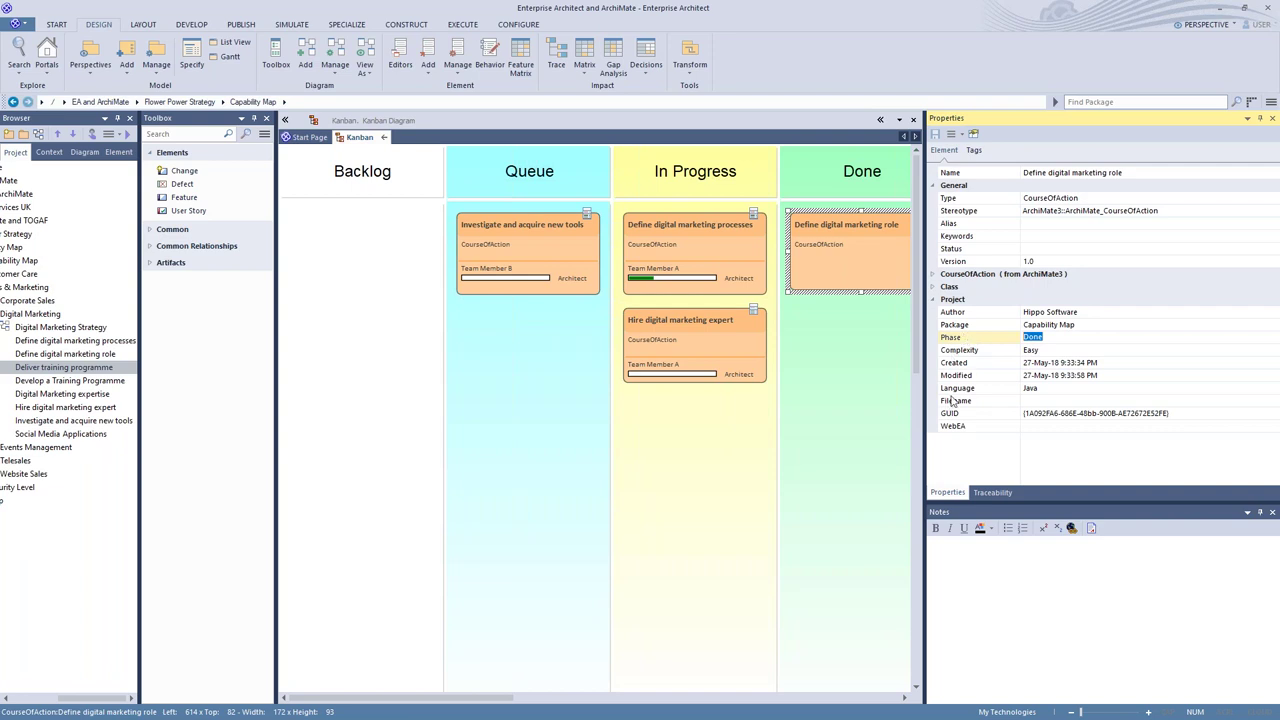
pyautogui.click(543, 492)
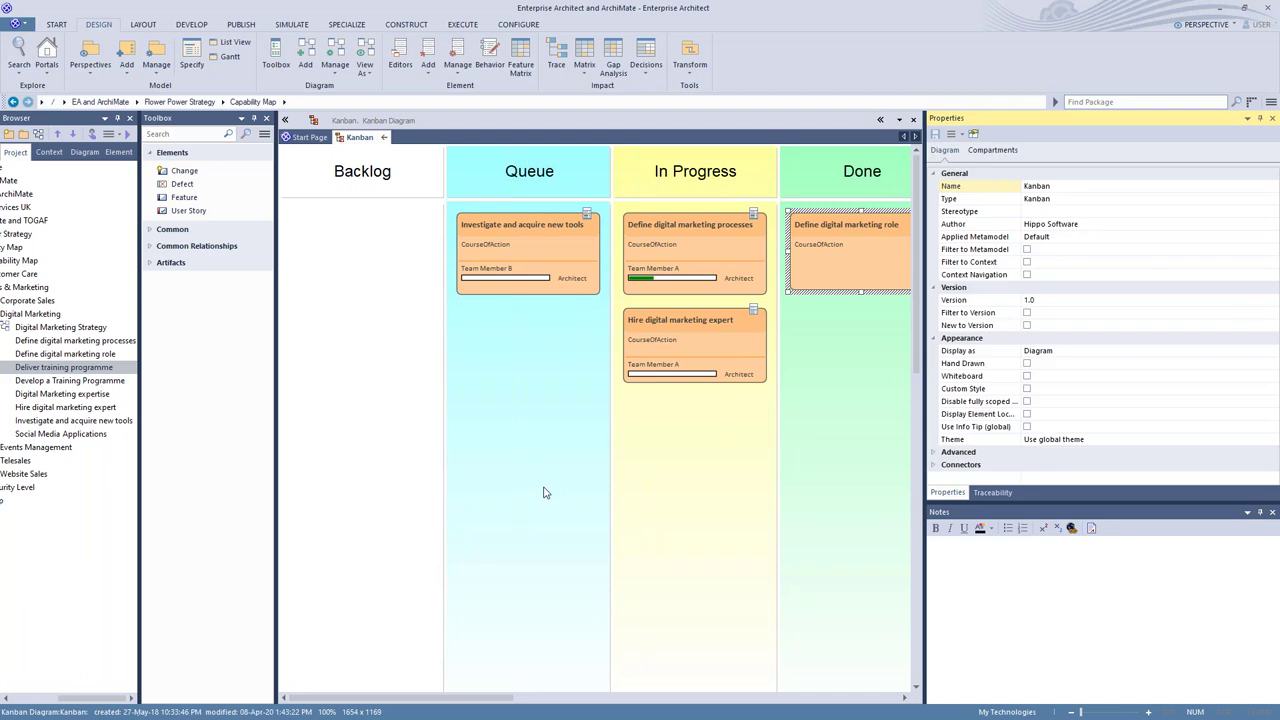
# Step: Review the Appearance options in the Kanban configuration, including the drawing style and the card details to display, leaving them as set
pyautogui.rightClick(543, 492)
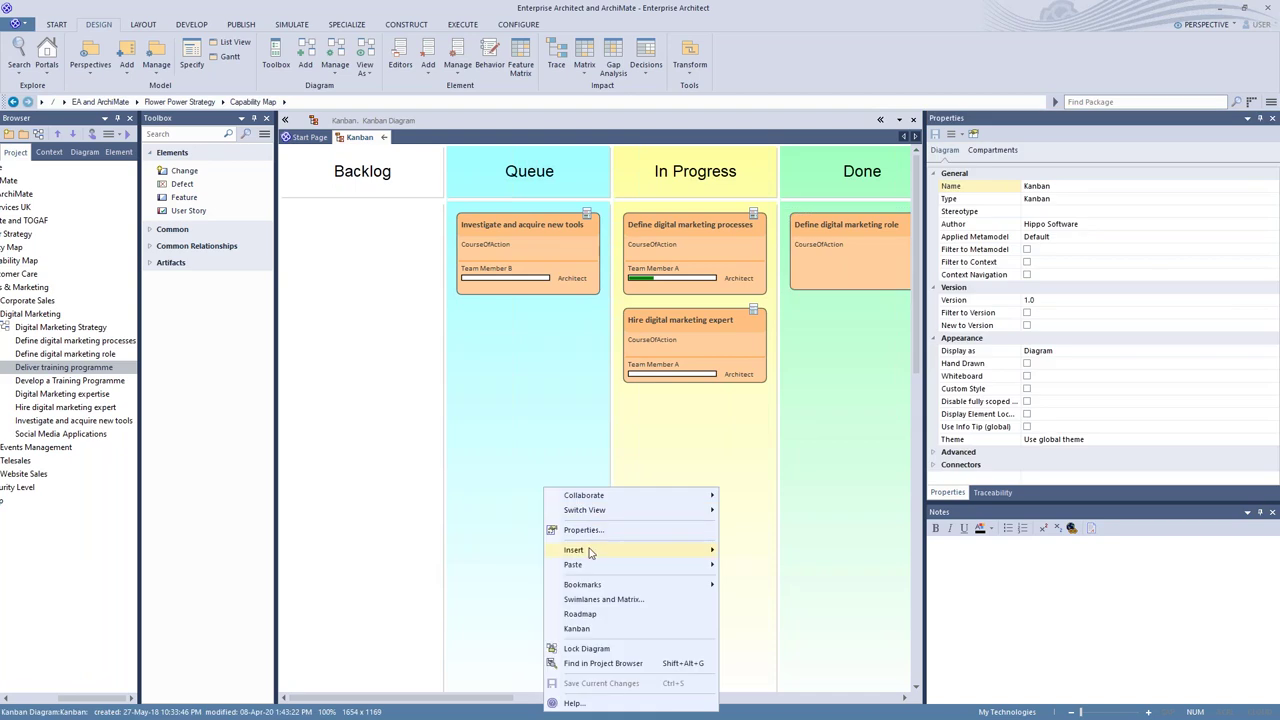
pyautogui.click(577, 628)
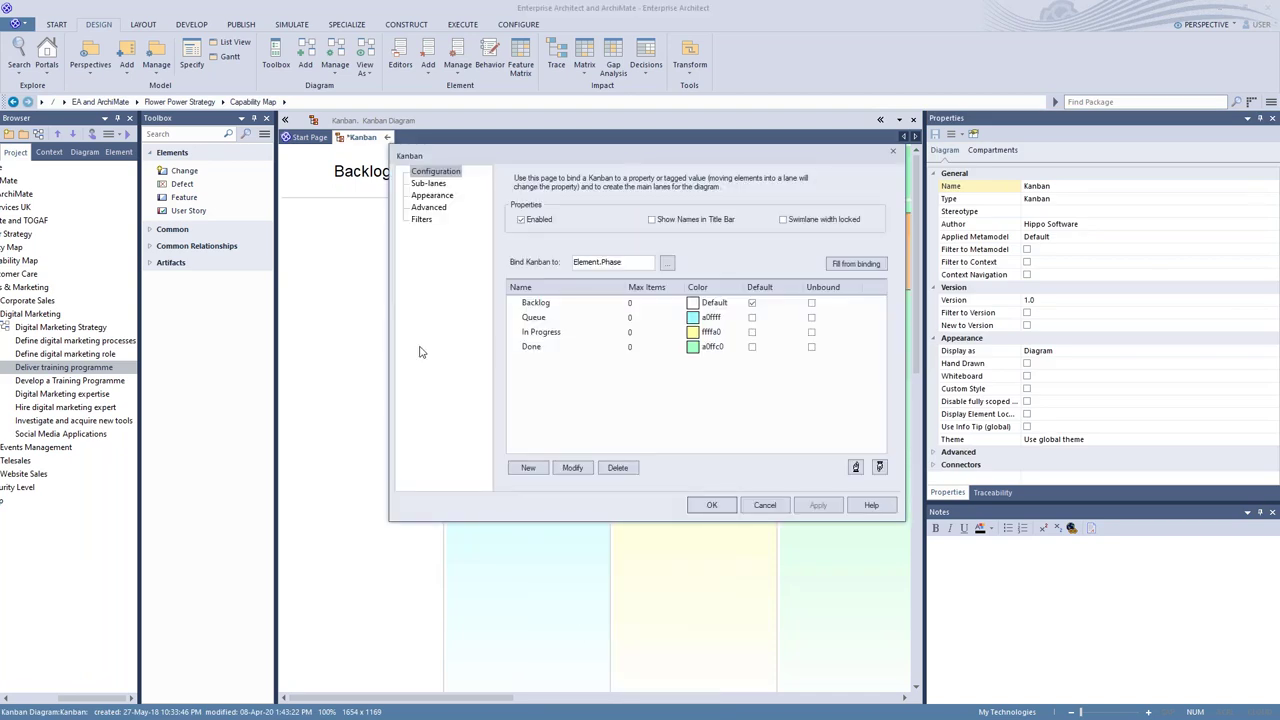
pyautogui.click(424, 197)
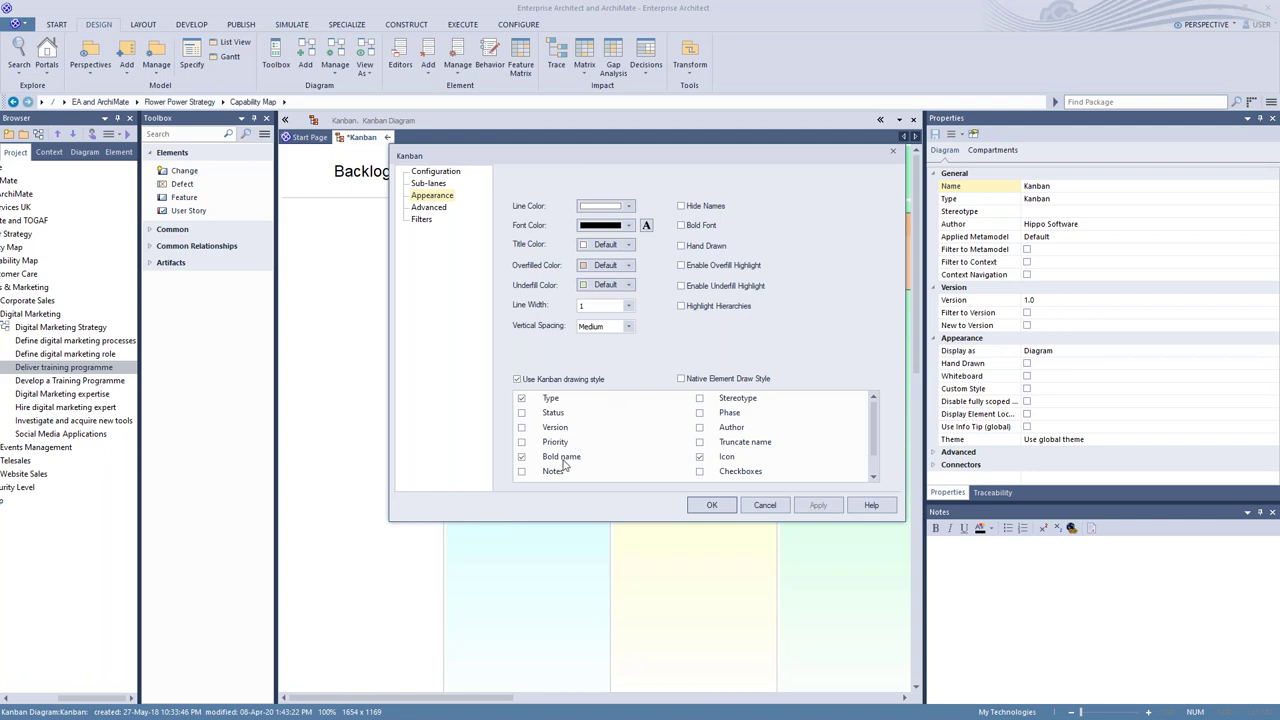
pyautogui.click(712, 505)
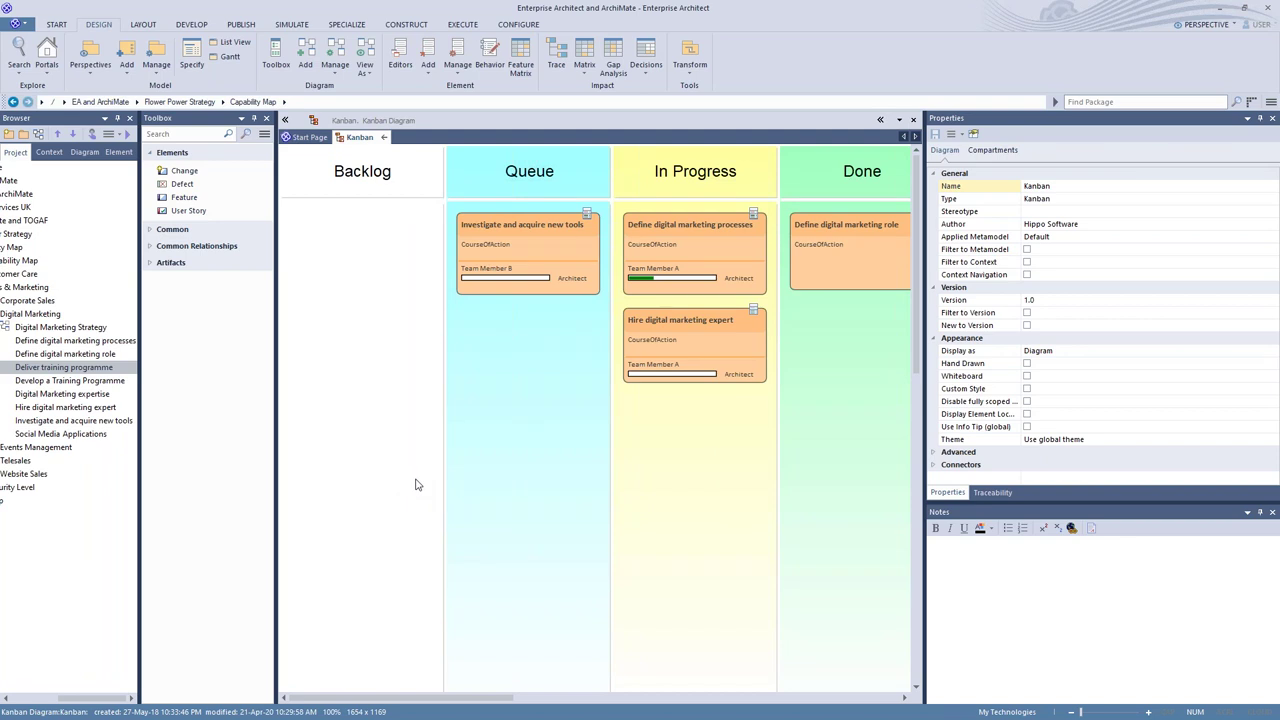
# Step: Add the Develop a Training Programme and Deliver training programme courses of action to the Backlog lane as links
pyautogui.click(55, 381)
pyautogui.moveTo(352, 253); pyautogui.dragTo(355, 258)
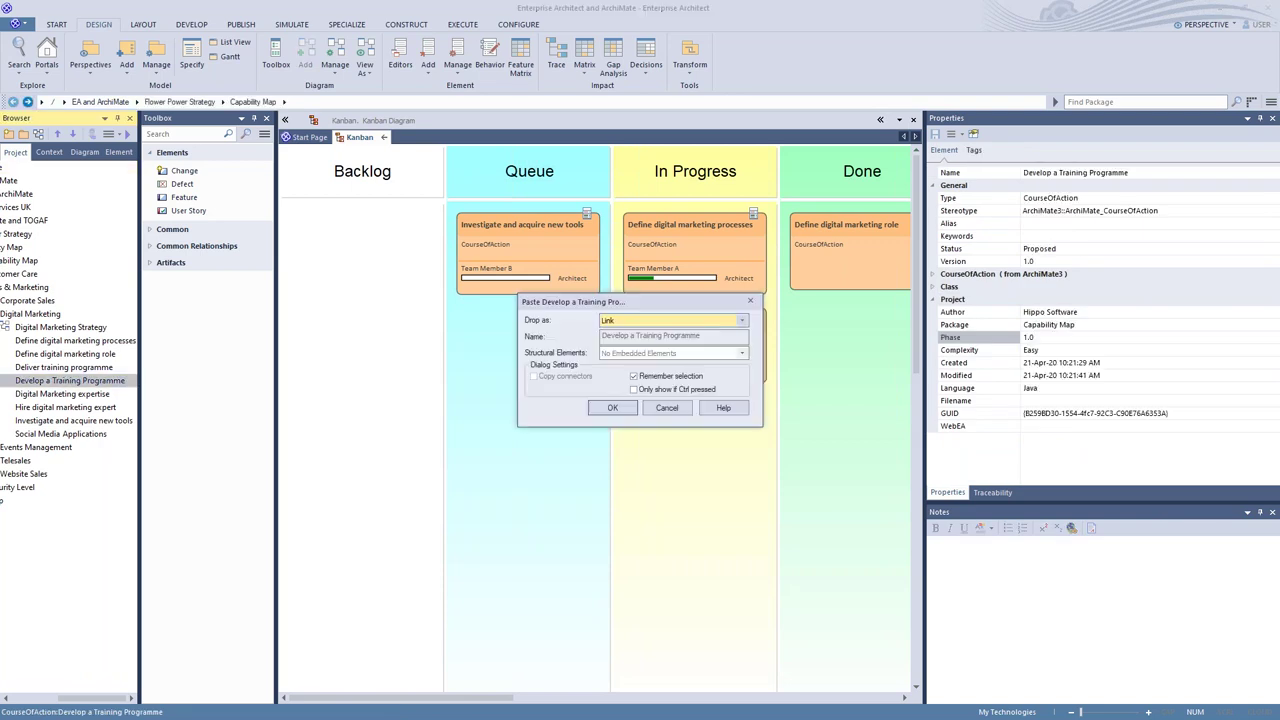
pyautogui.click(609, 409)
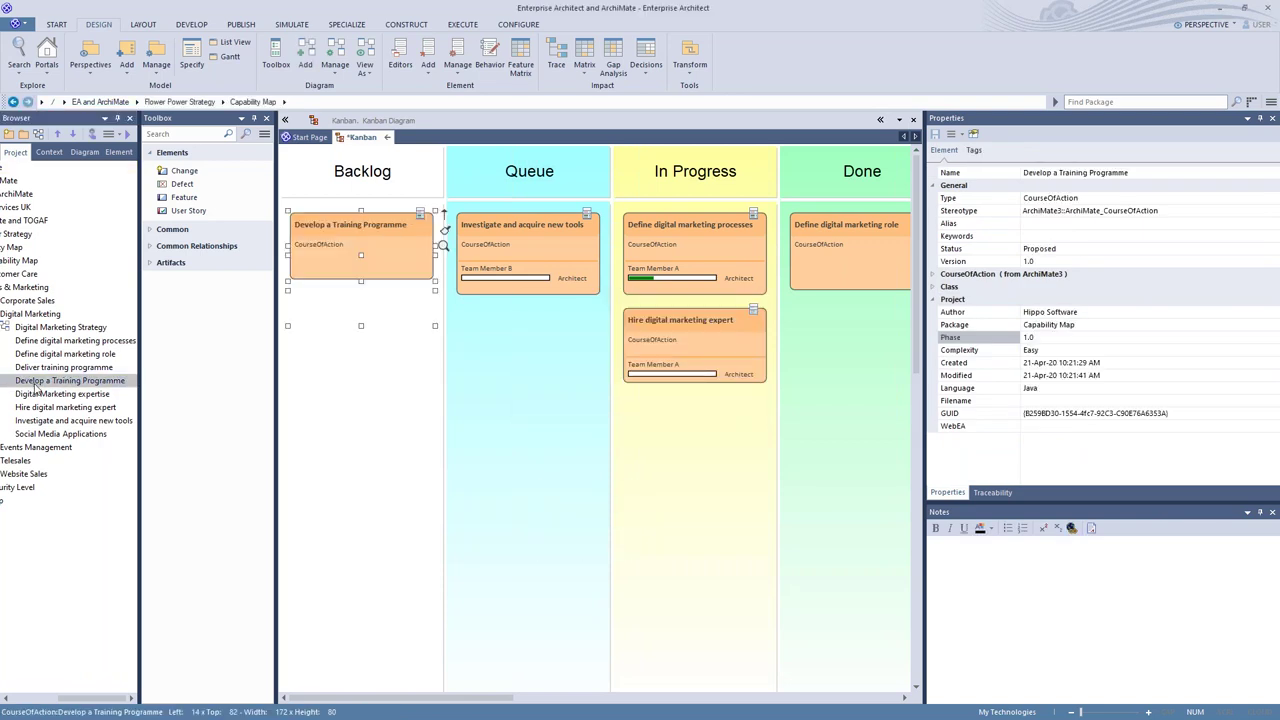
pyautogui.moveTo(38, 371); pyautogui.dragTo(297, 328)
pyautogui.click(619, 408)
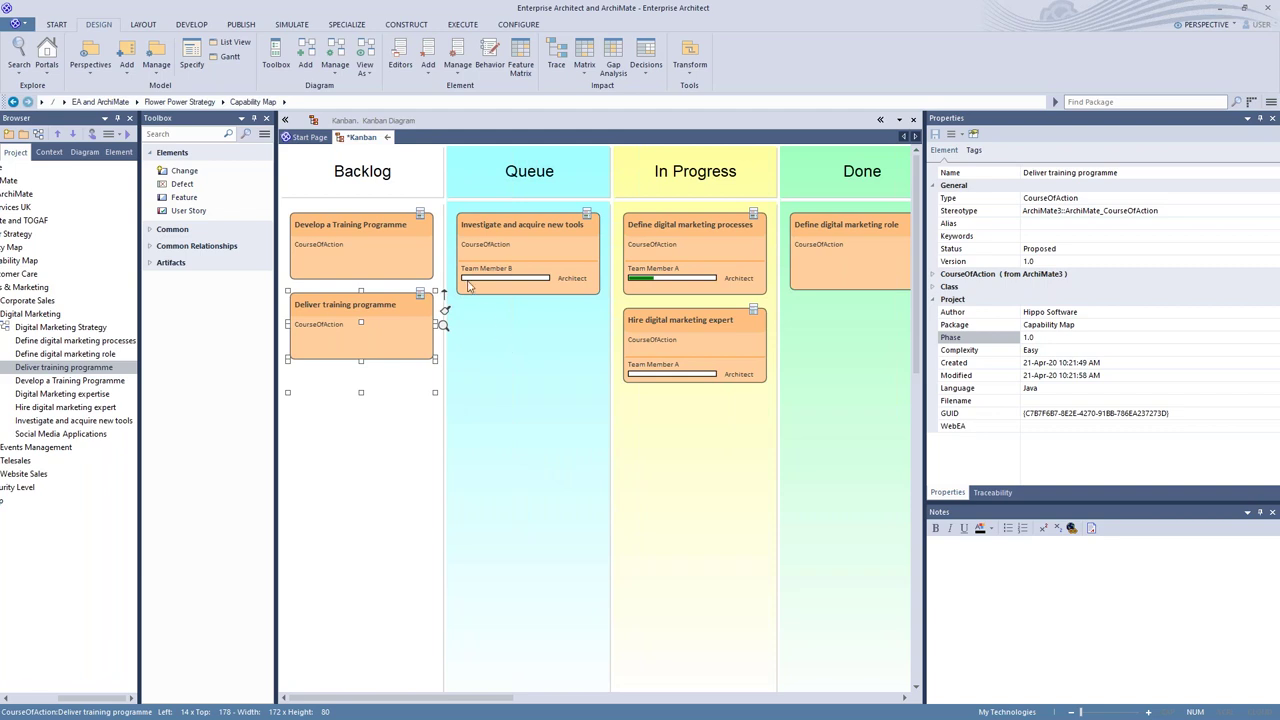
# Step: Set Team Member A's completion on the Hire digital marketing expert card to 70 percent in Resource Allocation
pyautogui.click(408, 25)
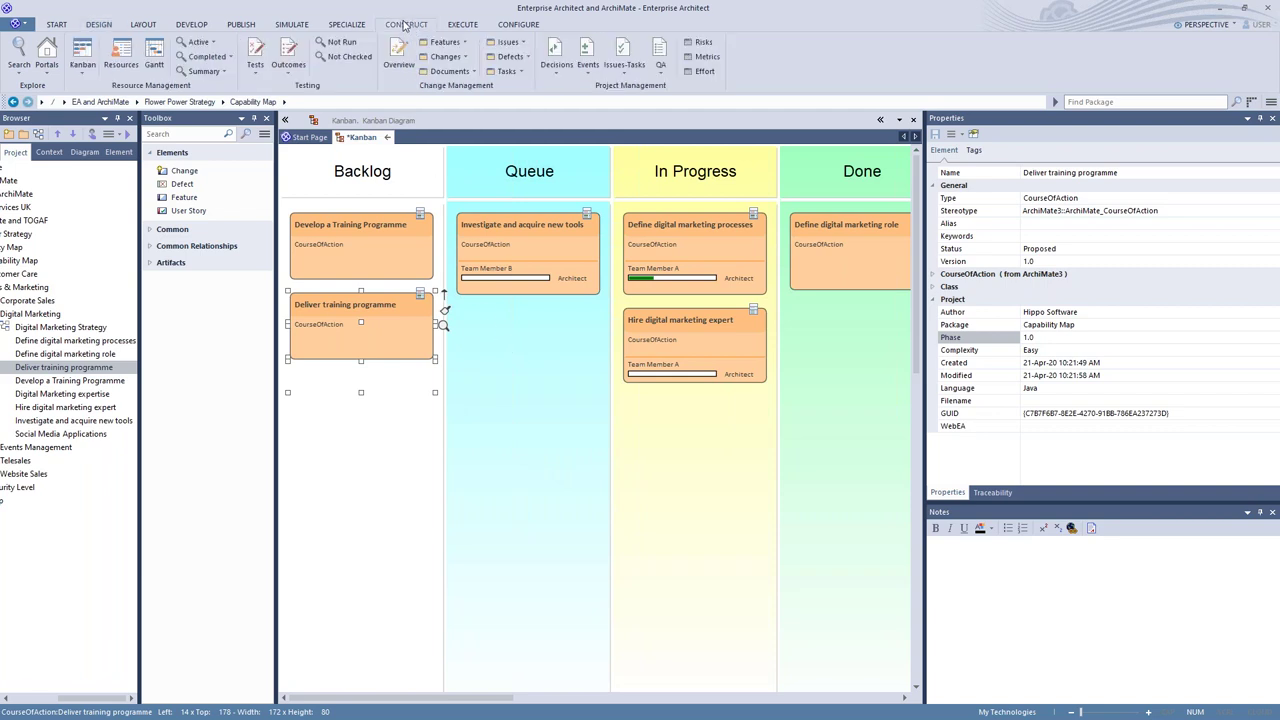
pyautogui.click(122, 57)
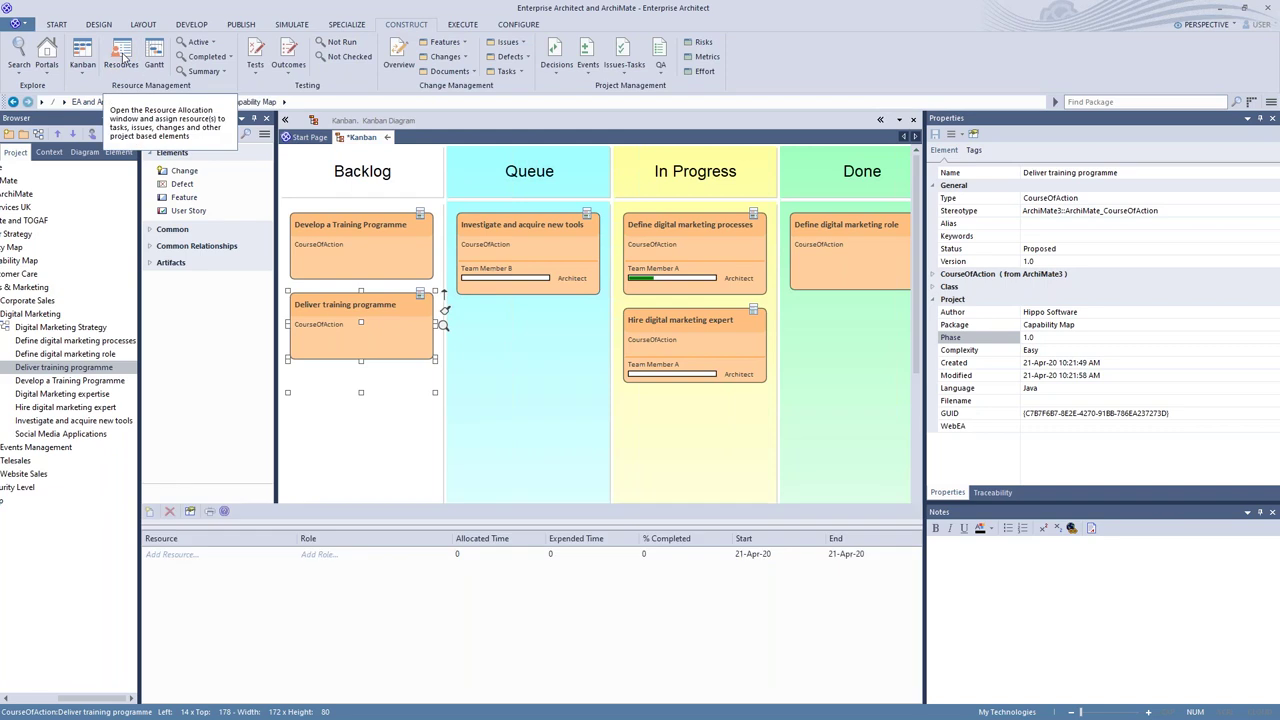
pyautogui.click(692, 320)
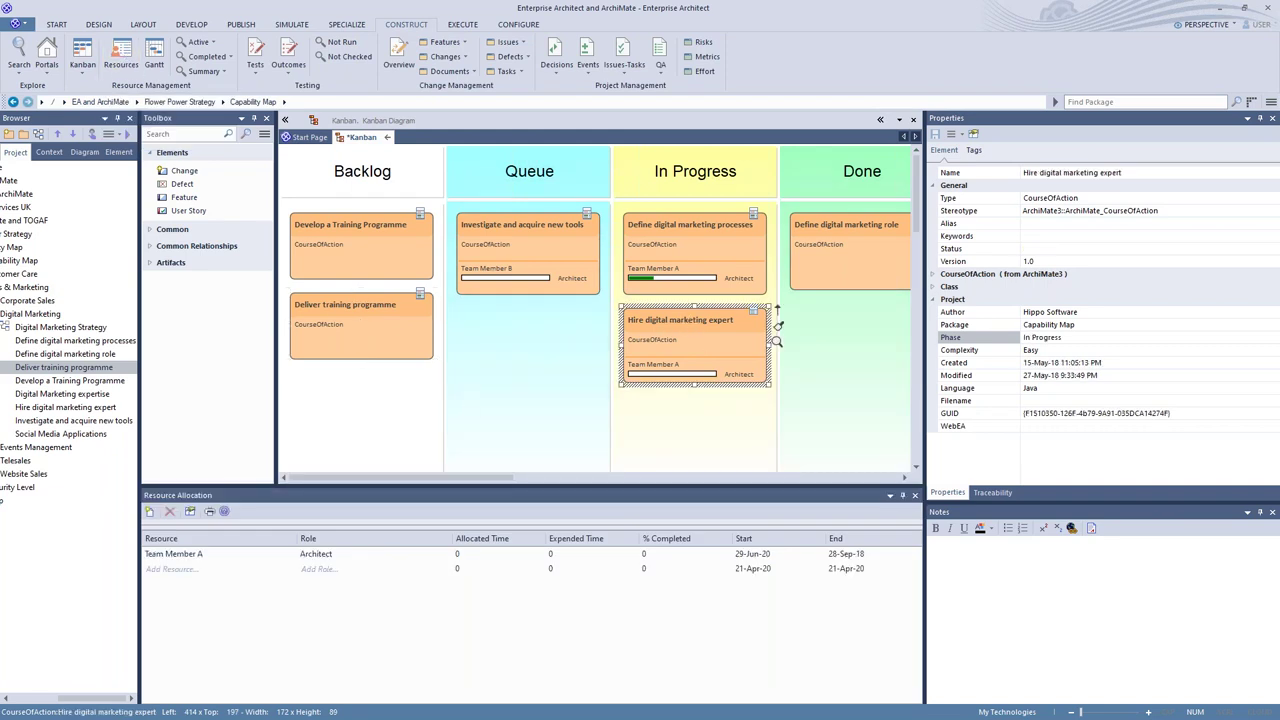
pyautogui.click(216, 557)
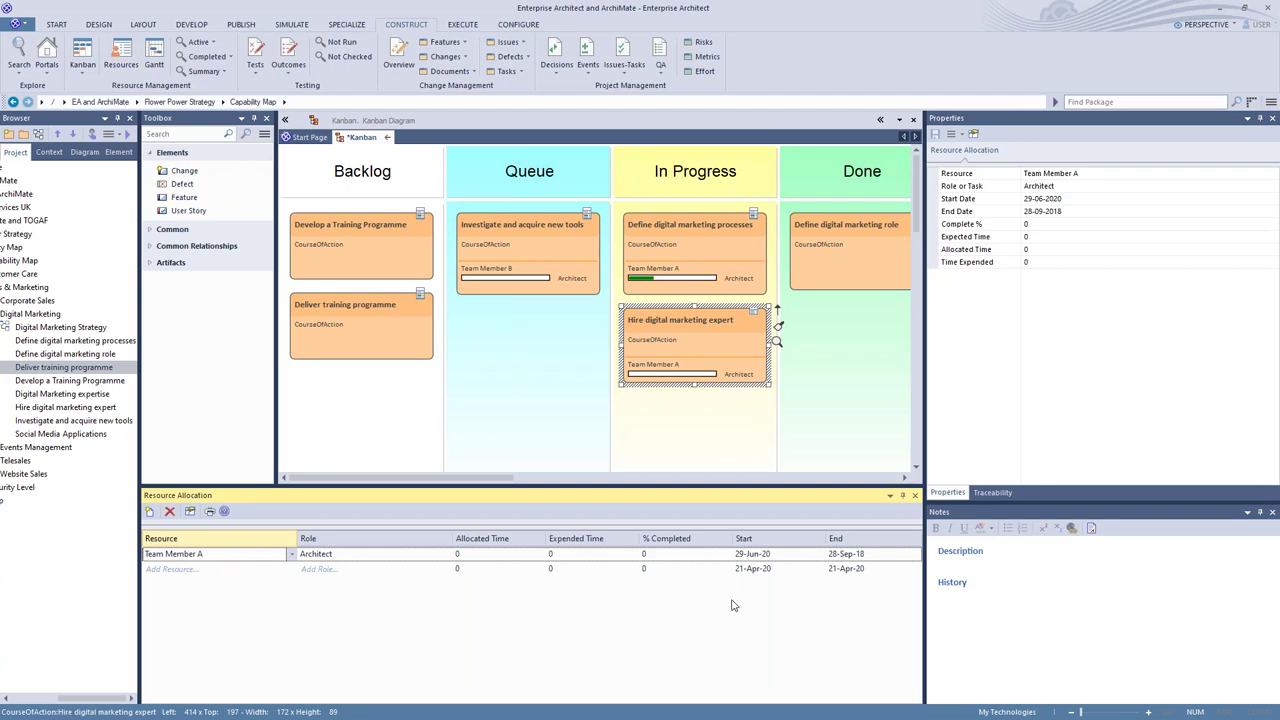
pyautogui.click(697, 555)
pyautogui.click(727, 554)
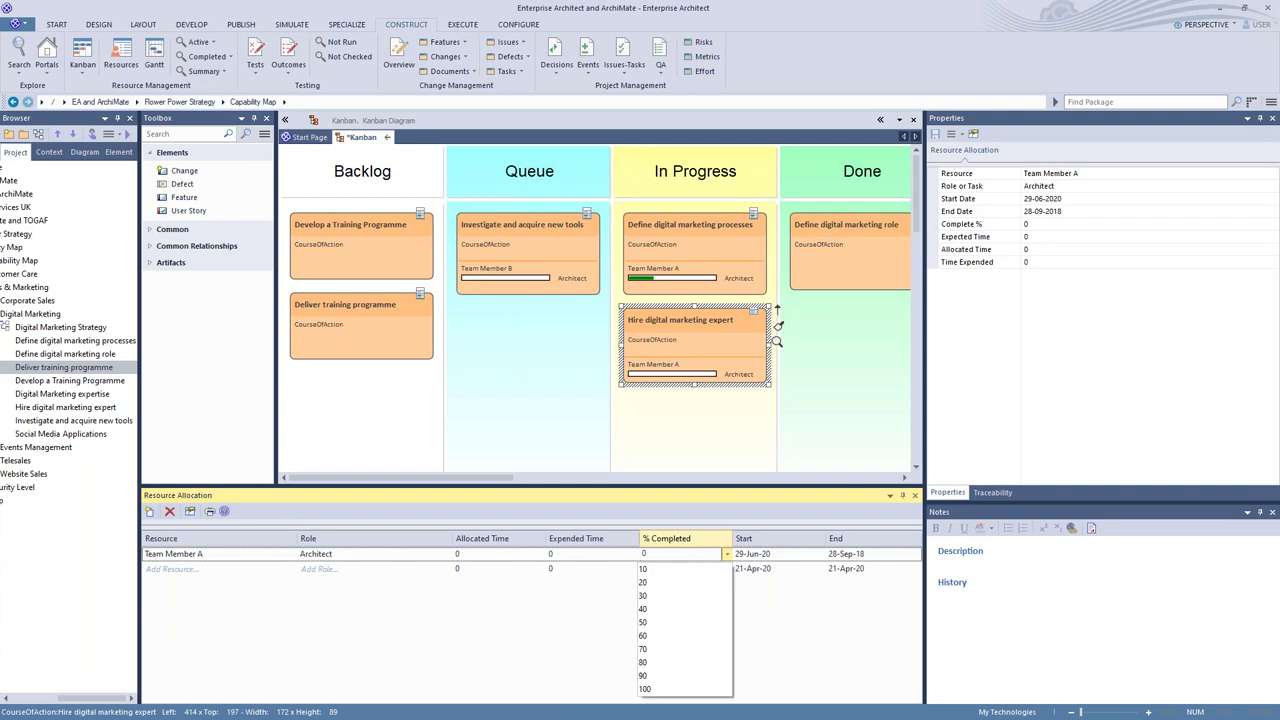
pyautogui.click(653, 650)
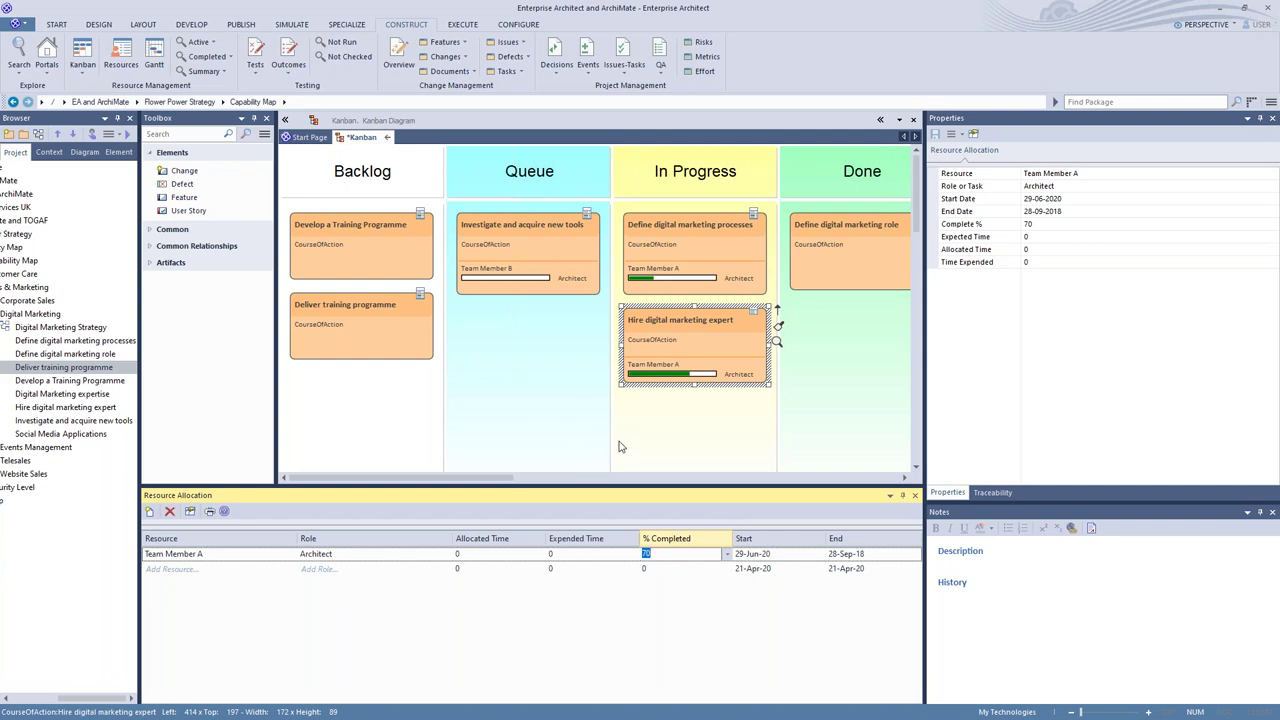
pyautogui.click(914, 495)
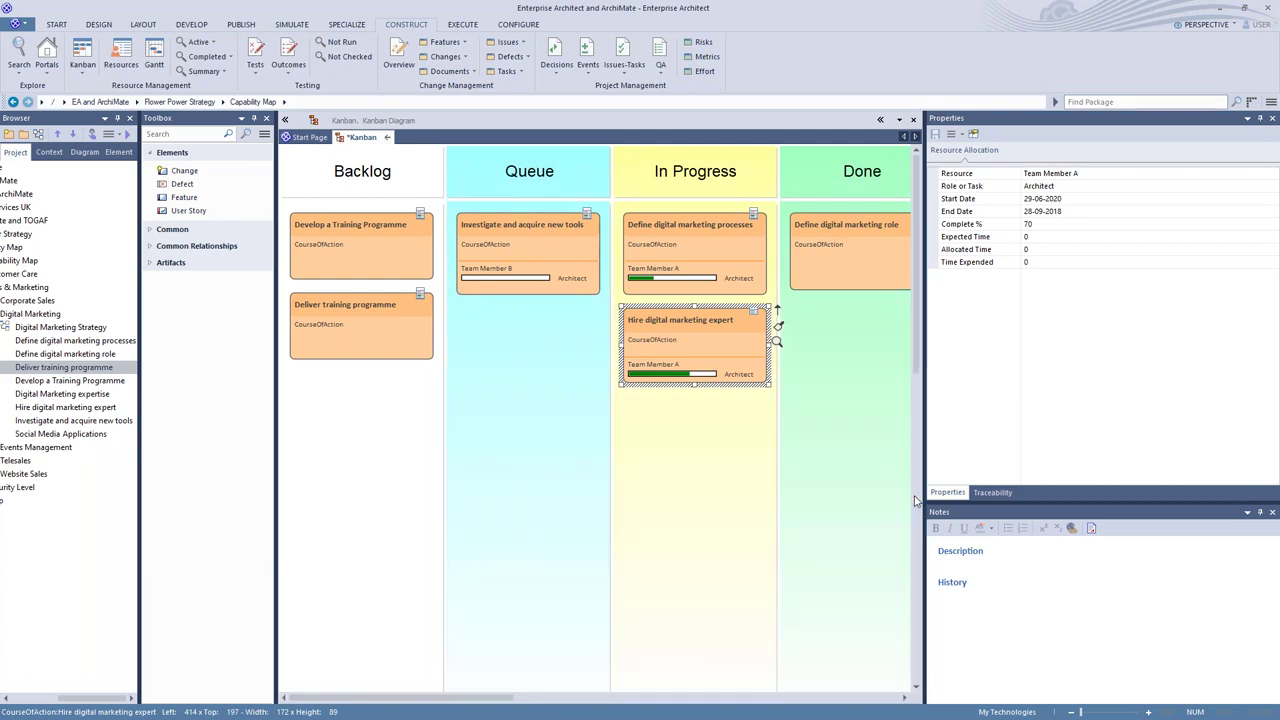
# Step: Find every diagram that uses Hire digital marketing expert and open the Digital Marketing Strategy motivation diagram from the usage list
pyautogui.rightClick(669, 346)
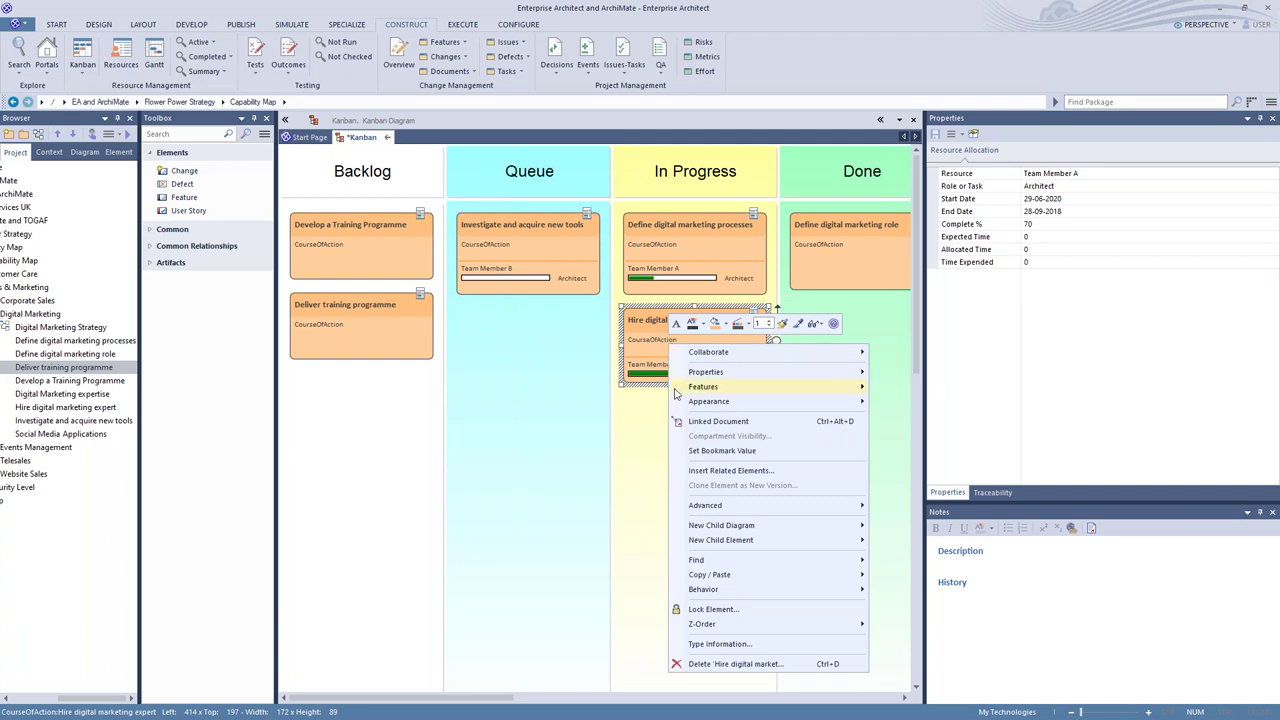
pyautogui.moveTo(694, 563)
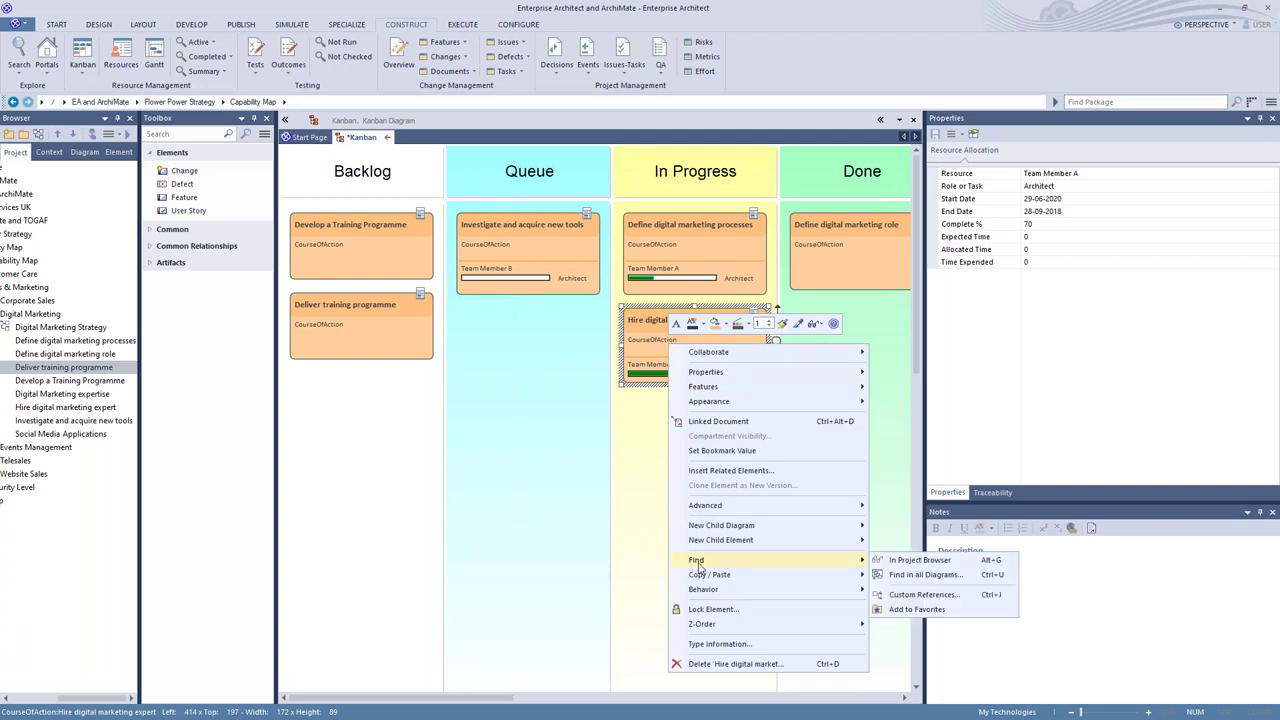
pyautogui.click(922, 575)
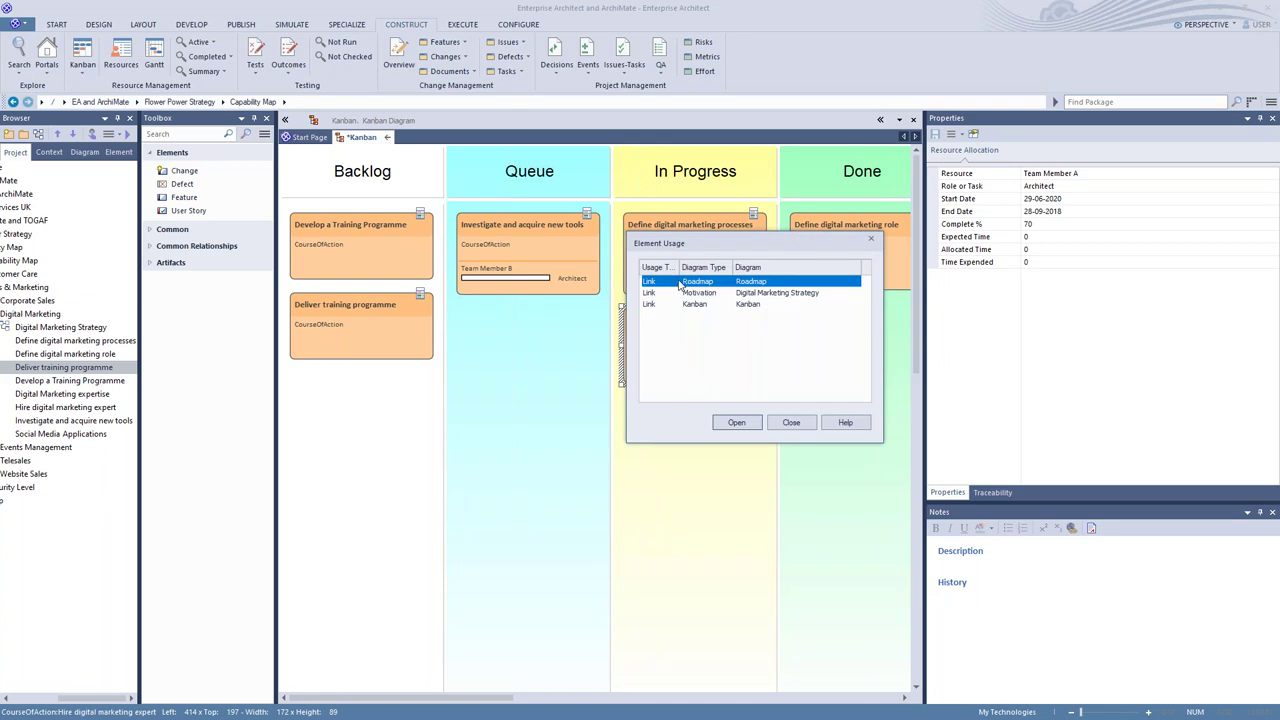
pyautogui.click(706, 295)
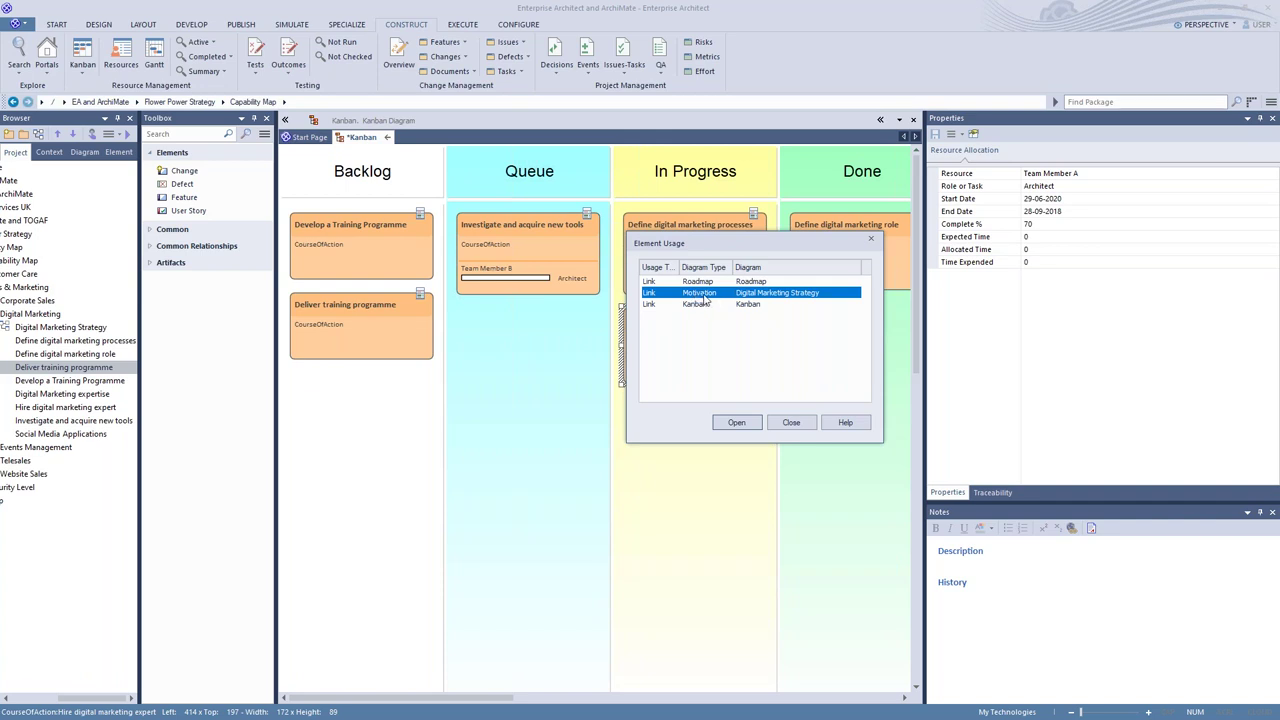
pyautogui.click(740, 423)
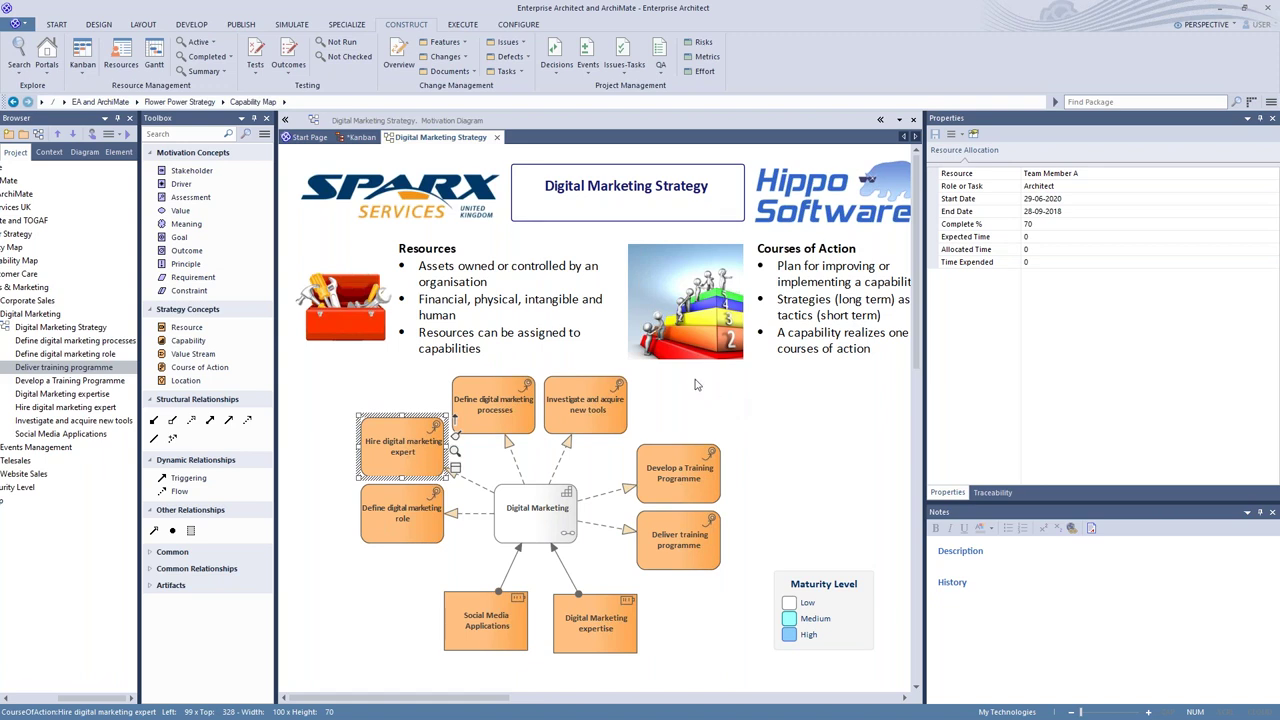
# Step: Close the Digital Marketing Strategy and Kanban diagrams and return to the EA and ArchiMate overview
pyautogui.rightClick(422, 142)
pyautogui.click(460, 157)
pyautogui.click(494, 138)
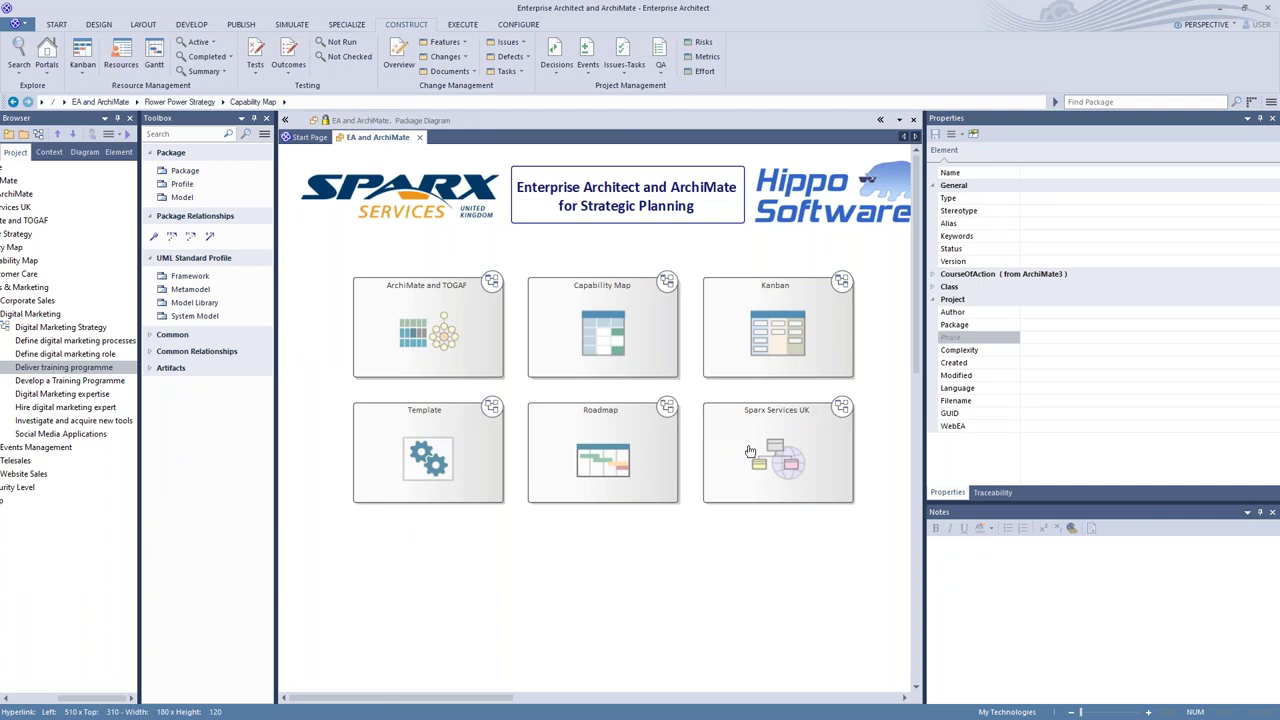
# Step: Open the Sparx Services UK diagram and enlarge its viewing area by narrowing the Properties pane and hiding the diagram toolbox
pyautogui.doubleClick(750, 450)
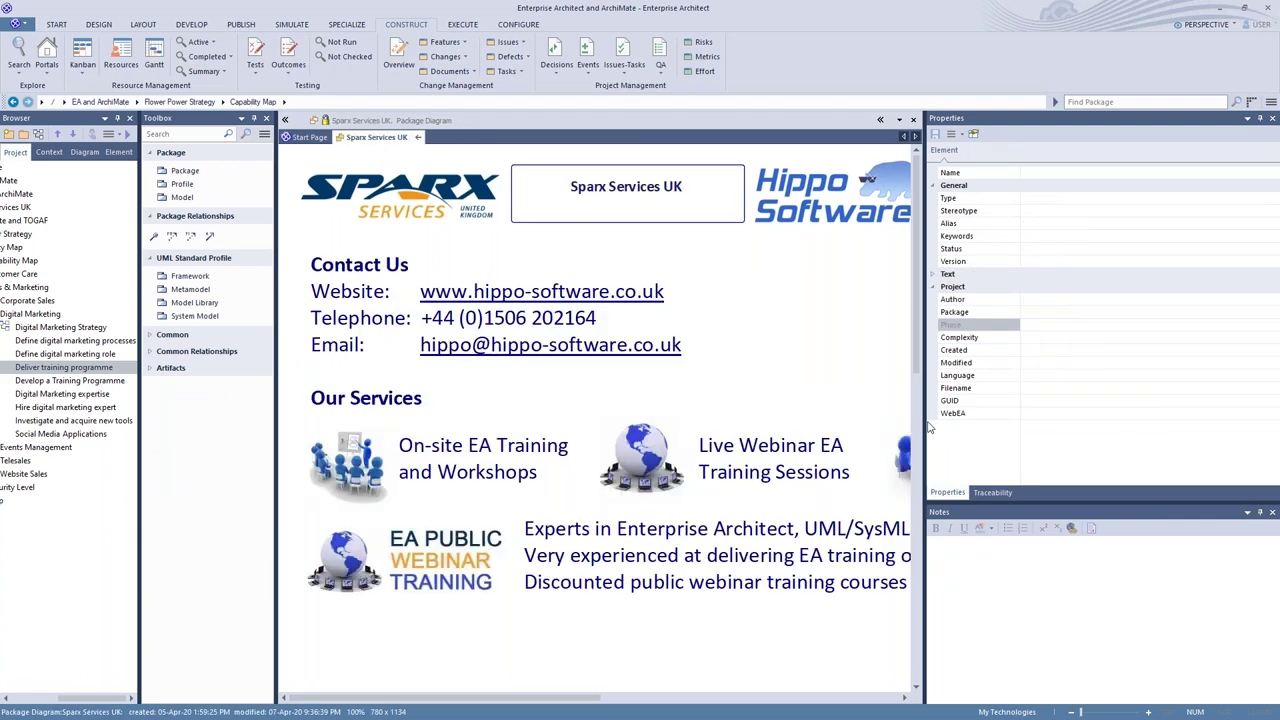
pyautogui.moveTo(922, 414); pyautogui.dragTo(1076, 414)
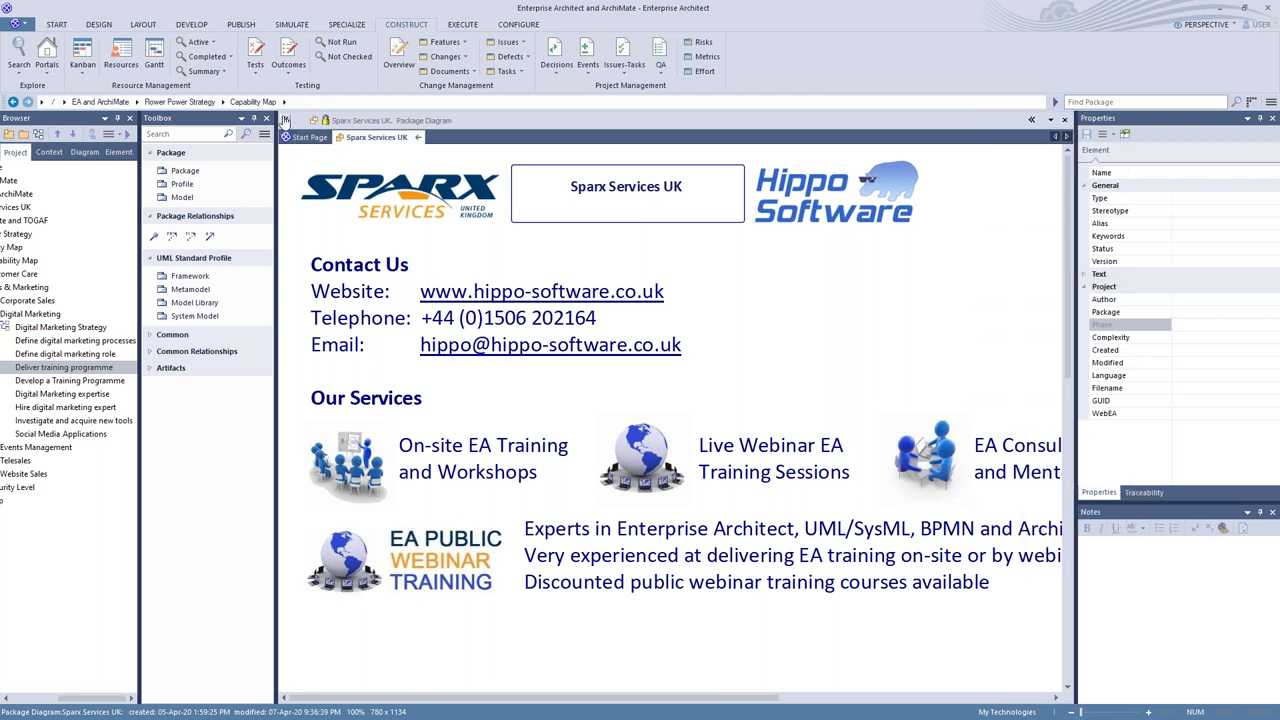
pyautogui.click(284, 119)
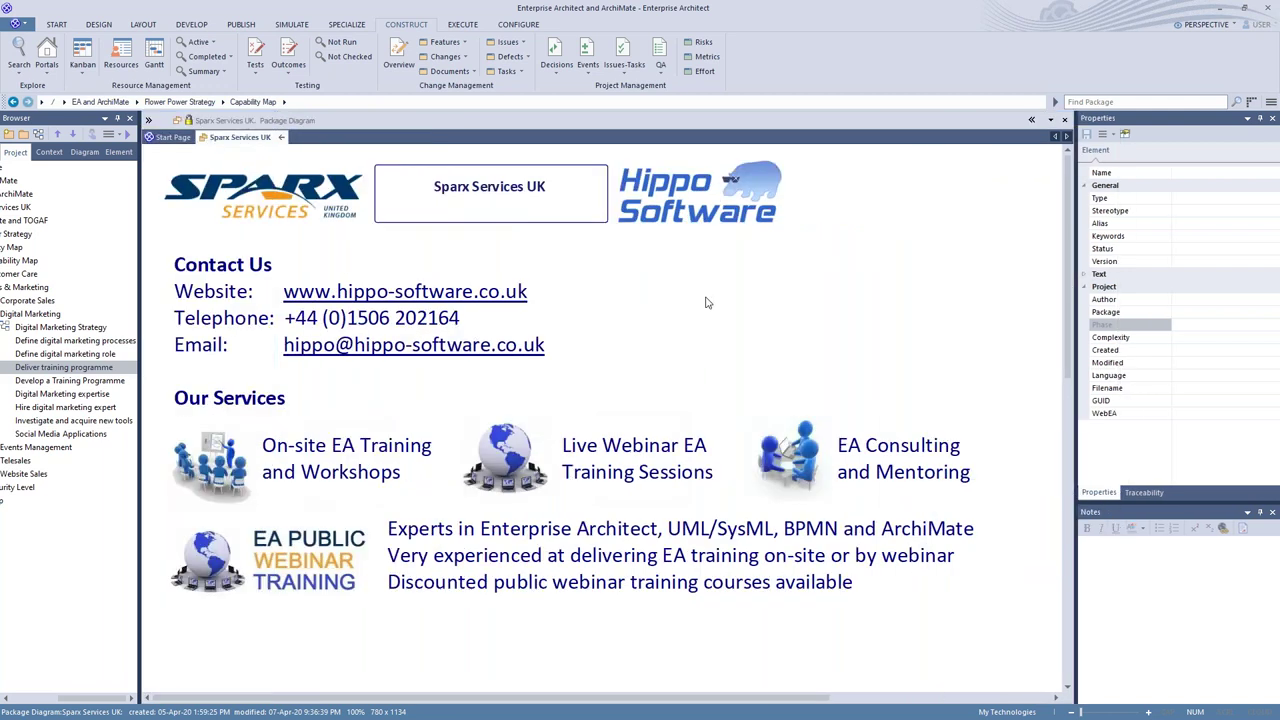